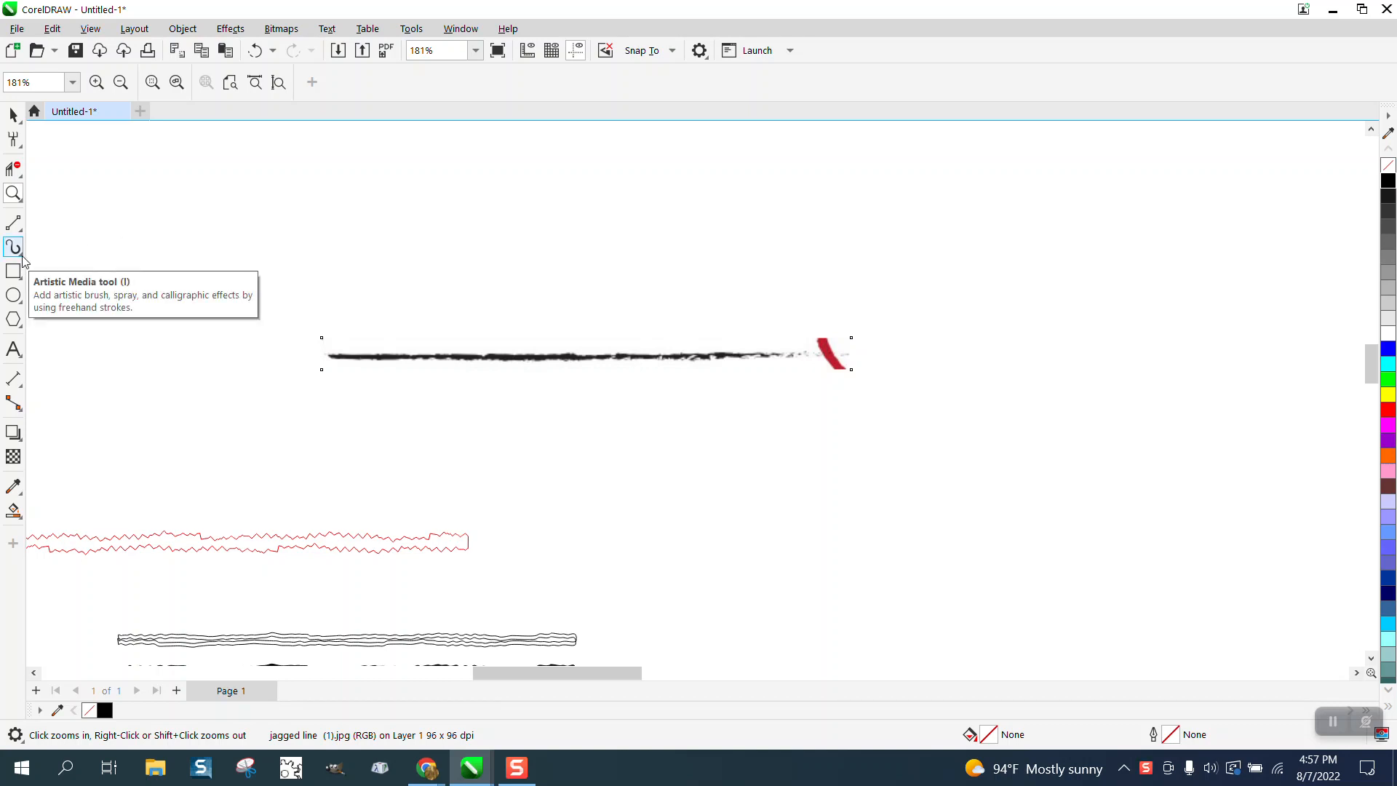
Try an Artistic Media brush stroke with the thin multi-line Artistic preset above the black reference line, and delete it
click(22, 258)
click(67, 251)
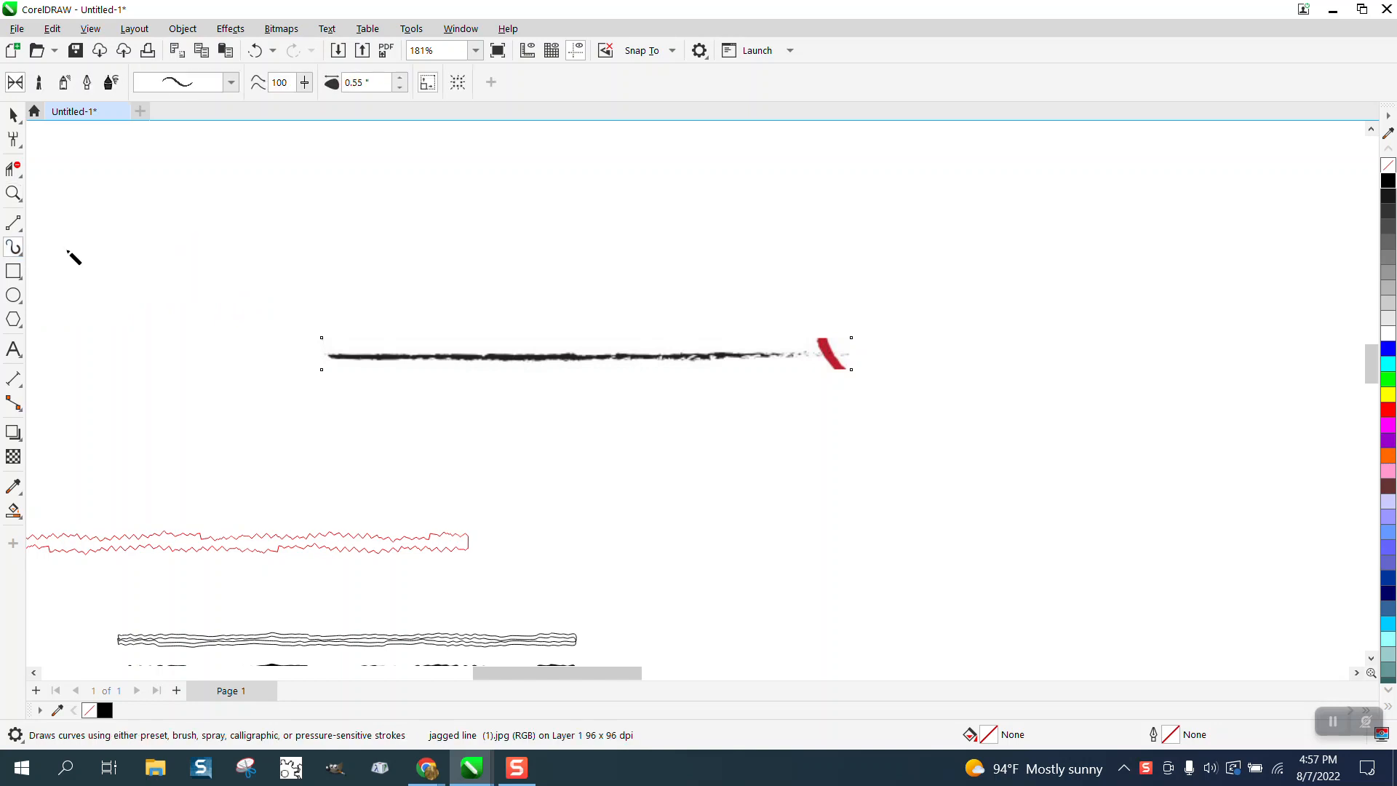
click(40, 82)
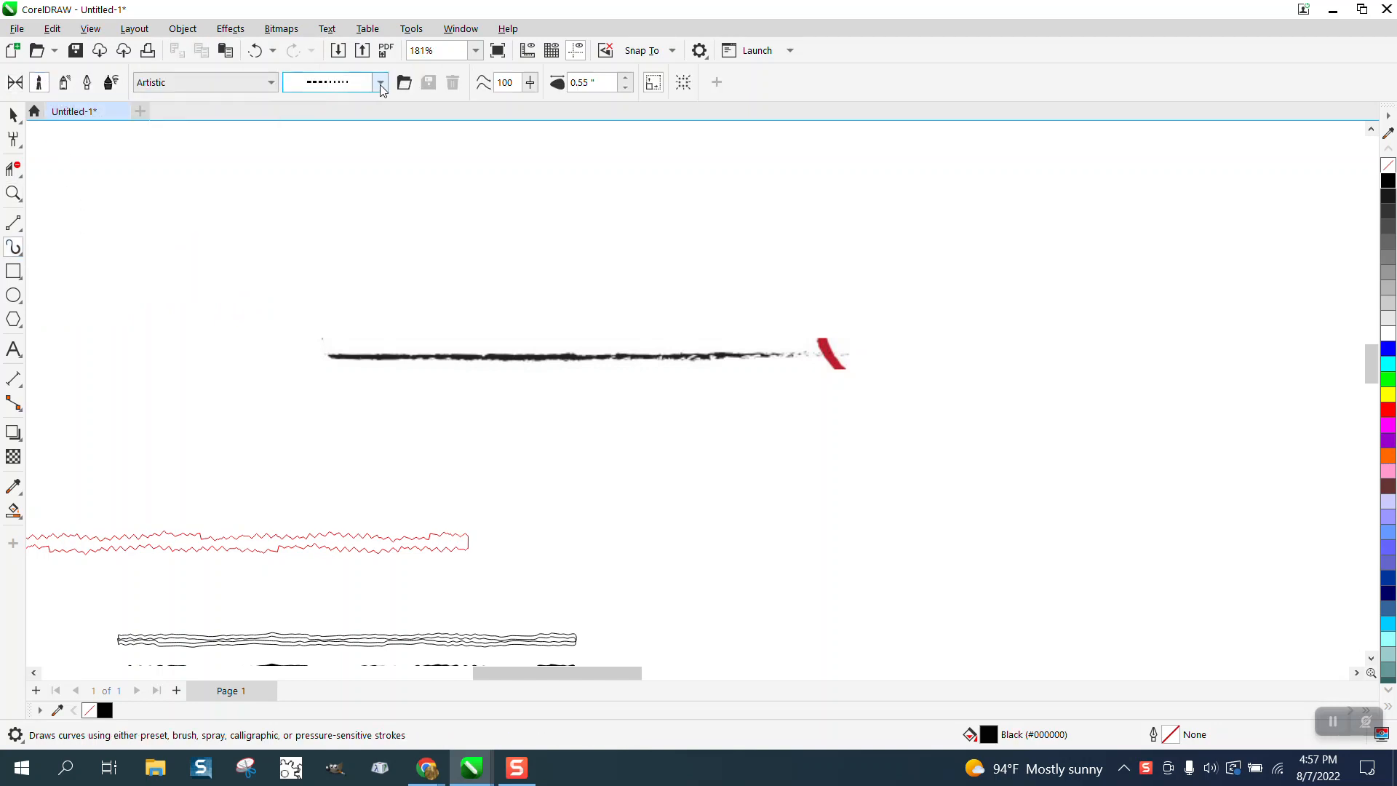
click(381, 83)
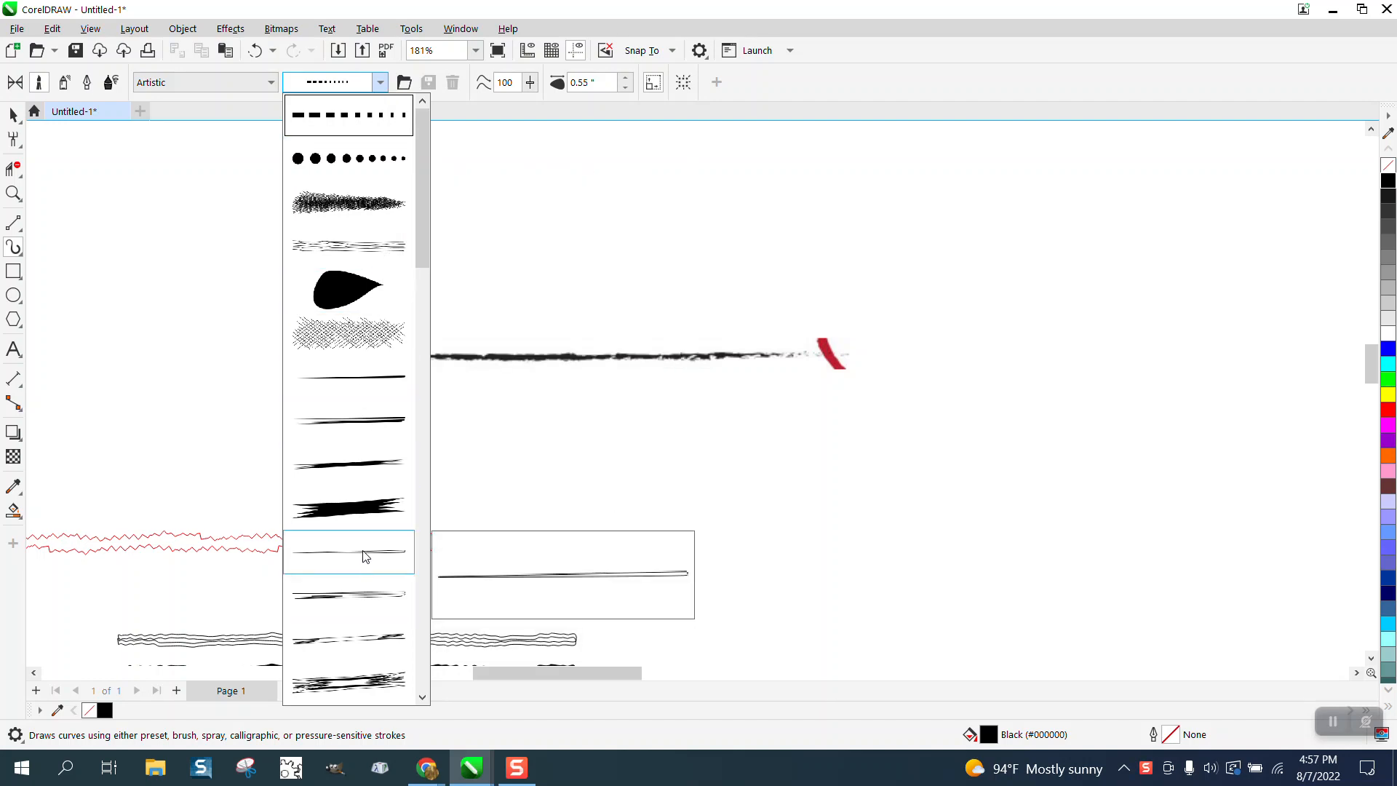
mouse_move(428, 250)
mouse_down()
mouse_move(436, 485)
mouse_move(440, 245)
mouse_up()
click(394, 247)
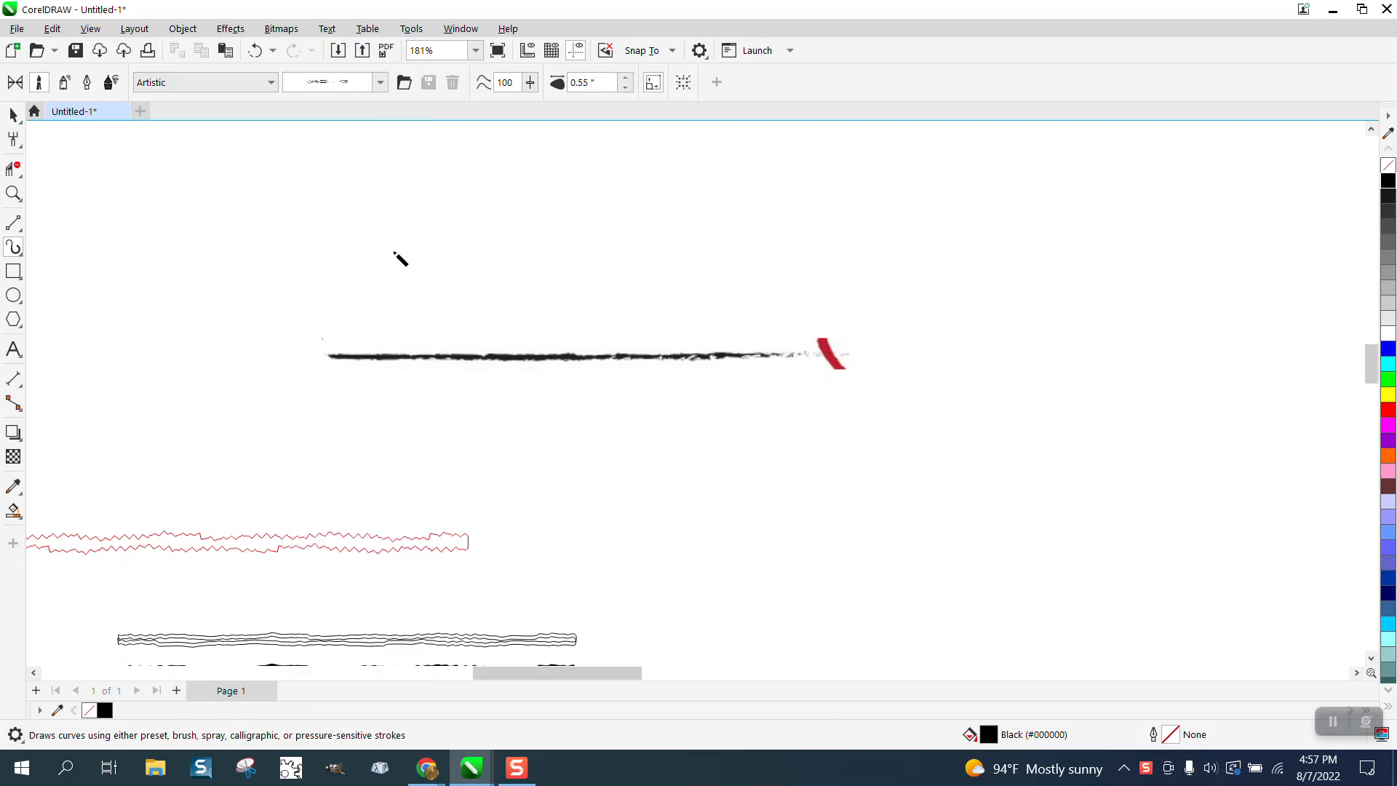
drag(299, 225, 819, 228)
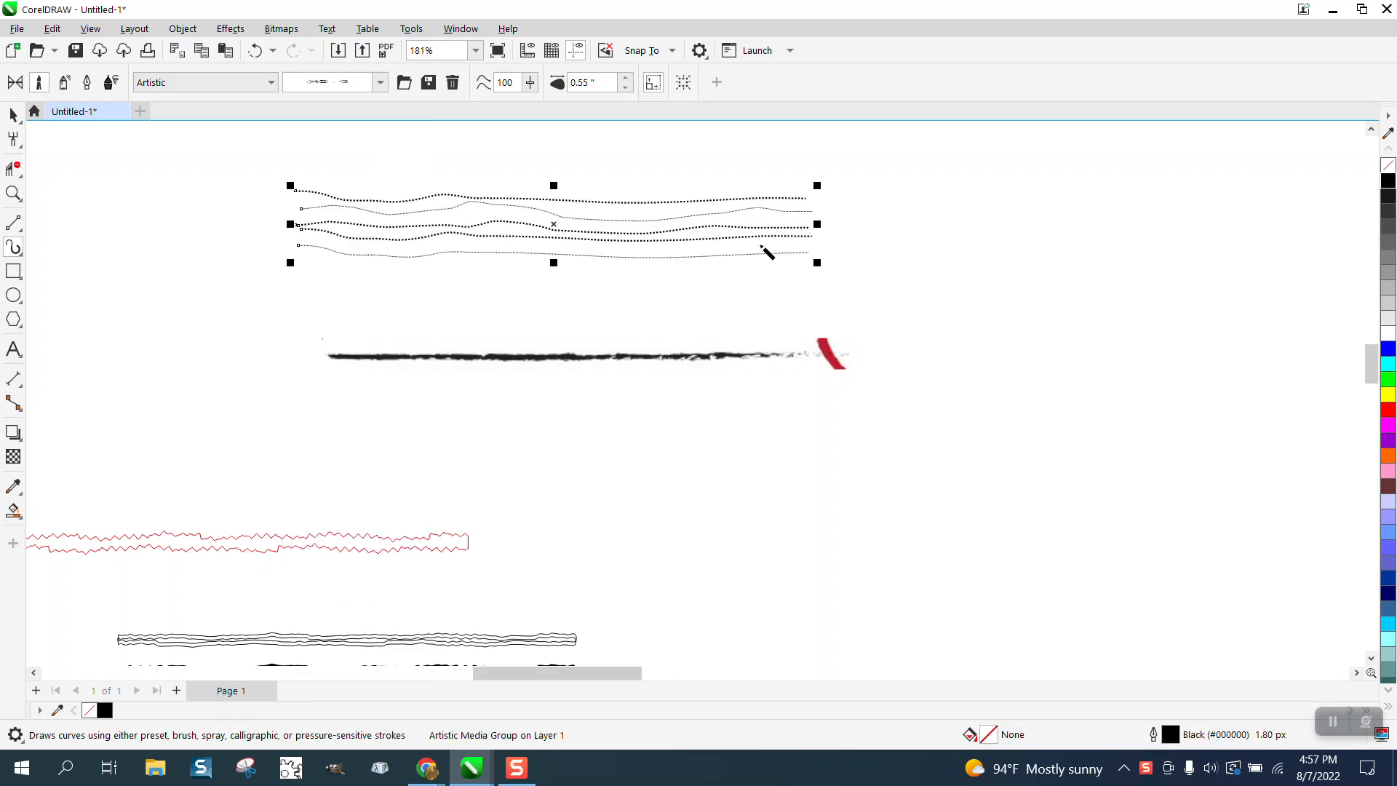
click(13, 115)
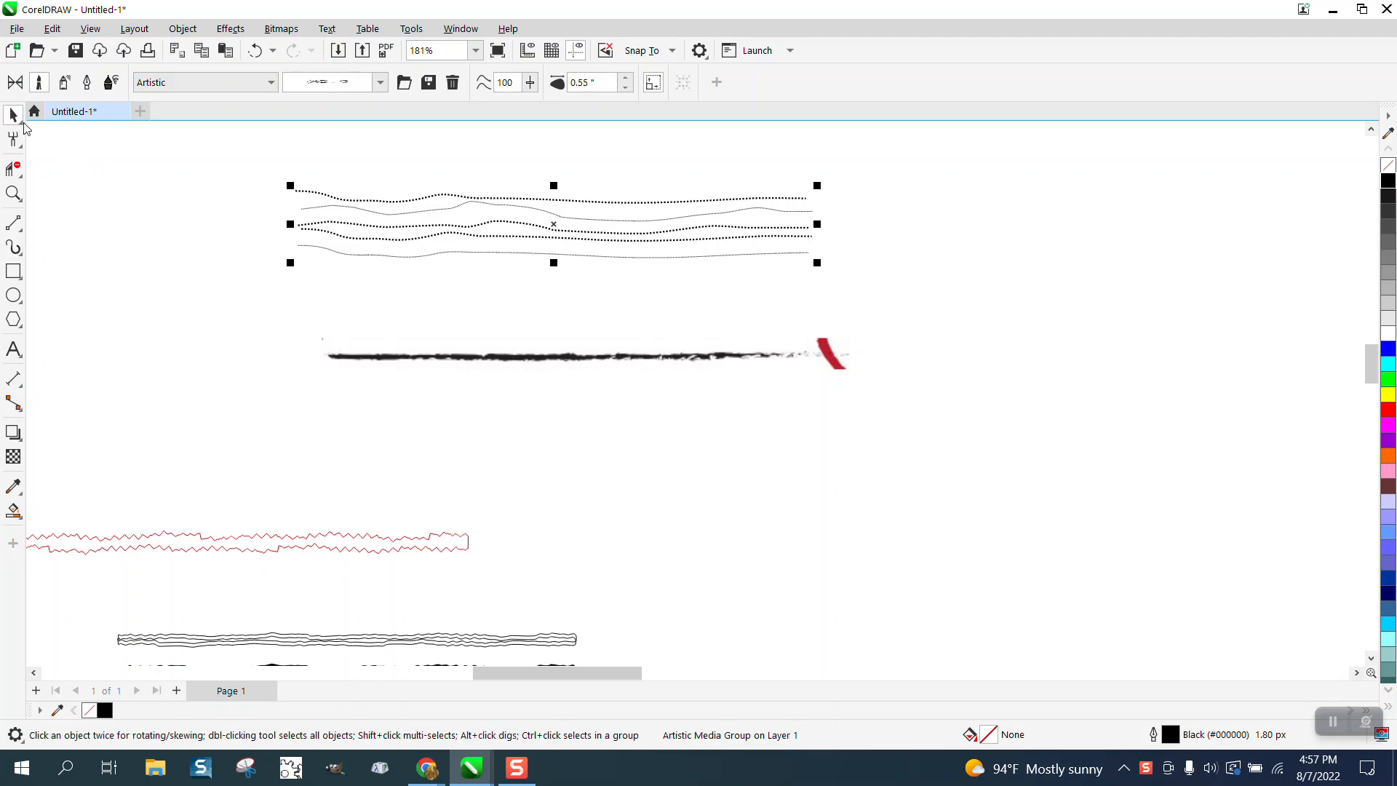
key(Delete)
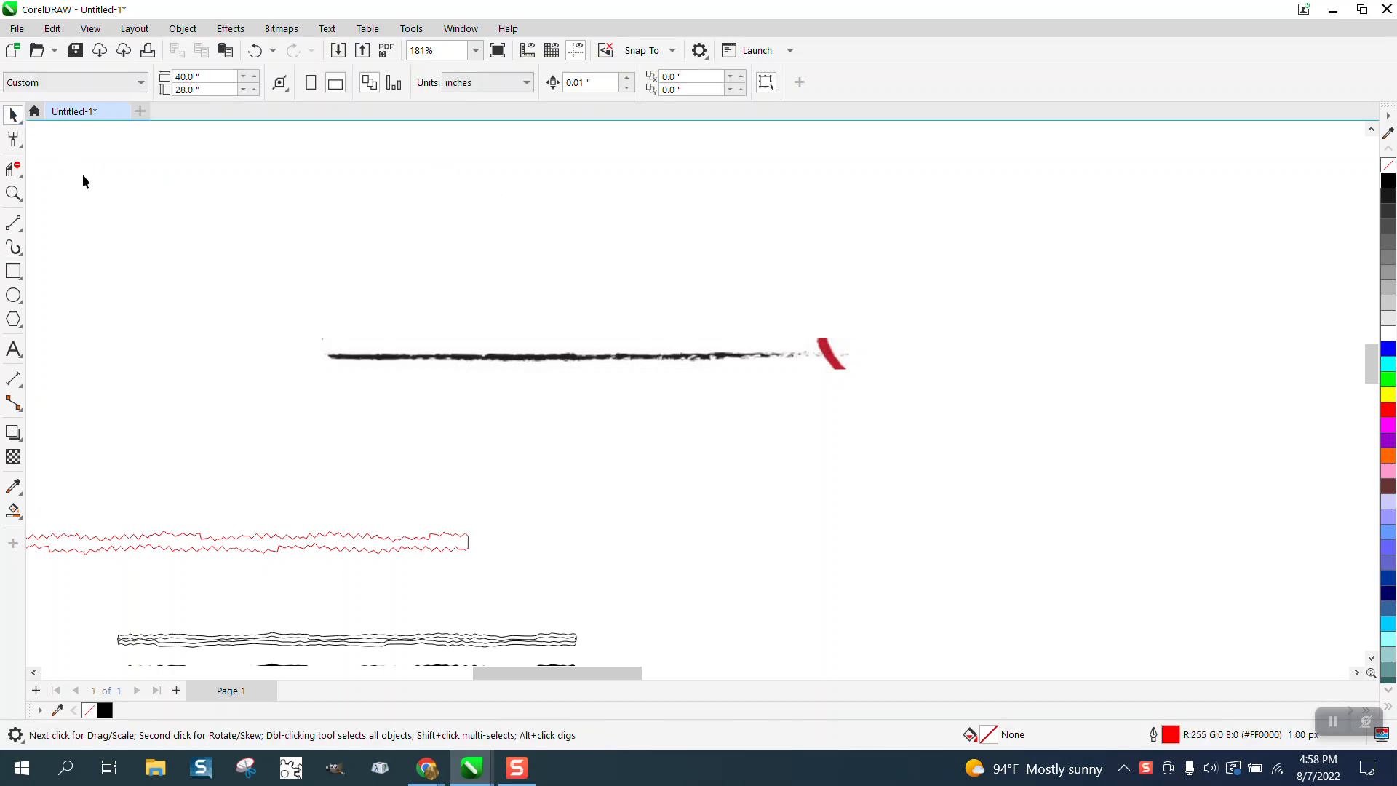
Draw a horizontal Artistic Media stroke above the black reference line, using the Artistic brush preset made of several thin tapered lines
click(13, 247)
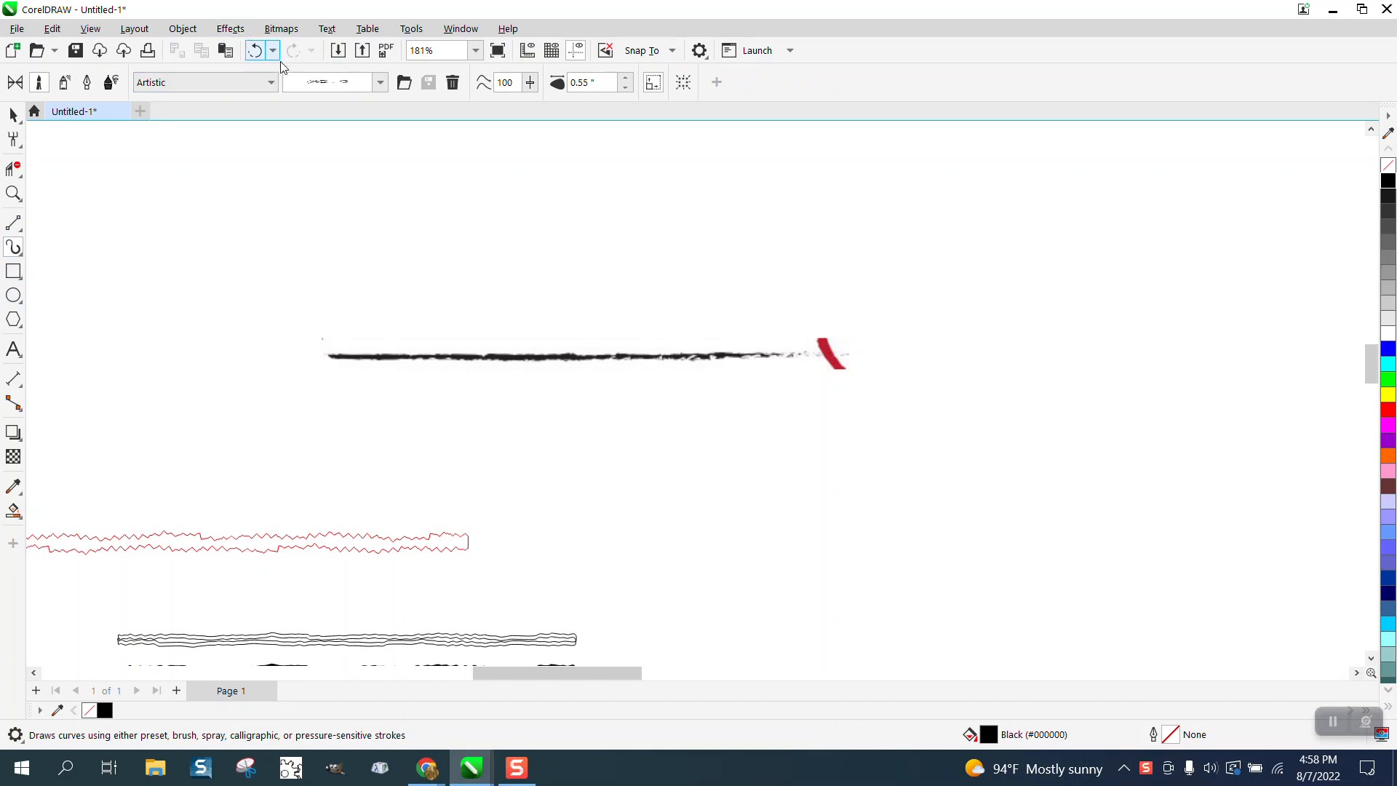
click(379, 82)
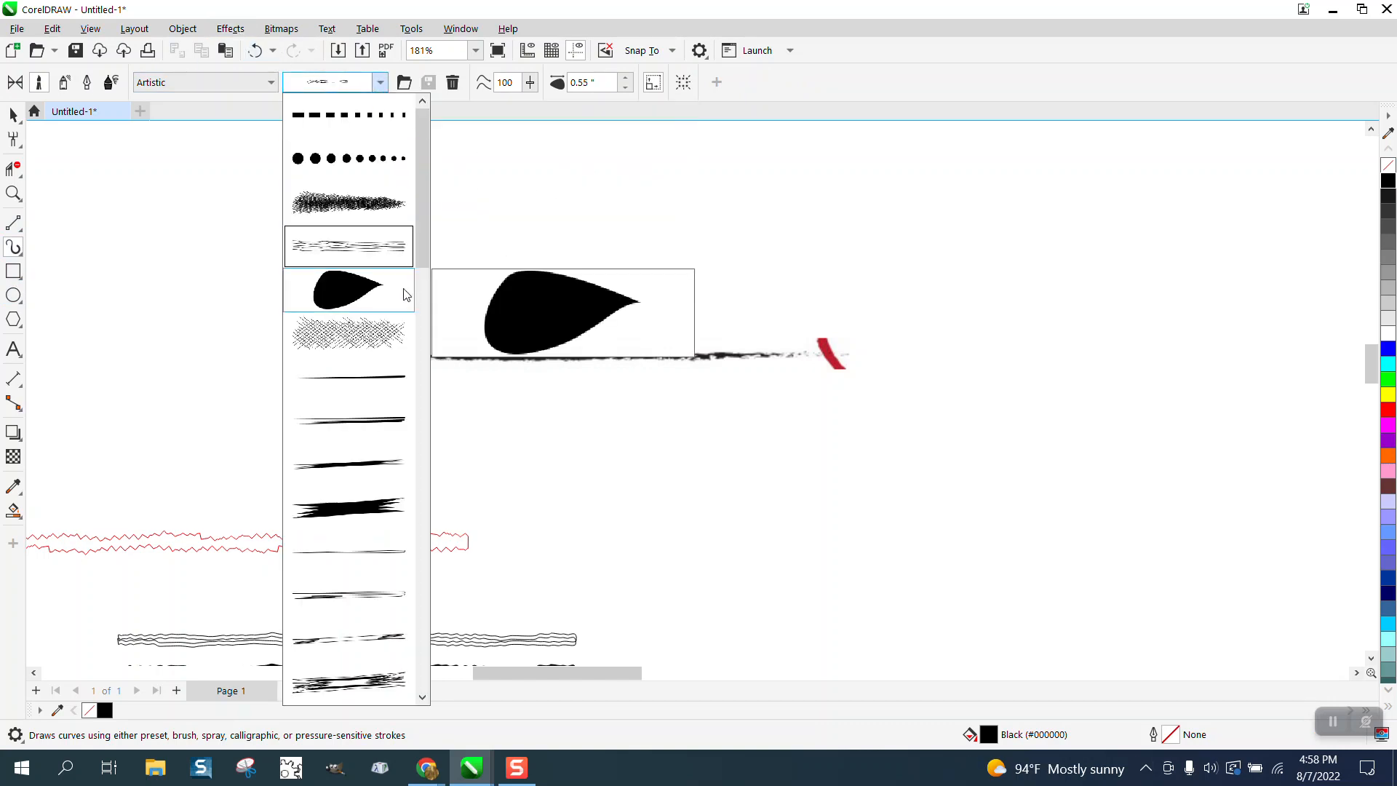
click(394, 593)
drag(339, 232, 843, 241)
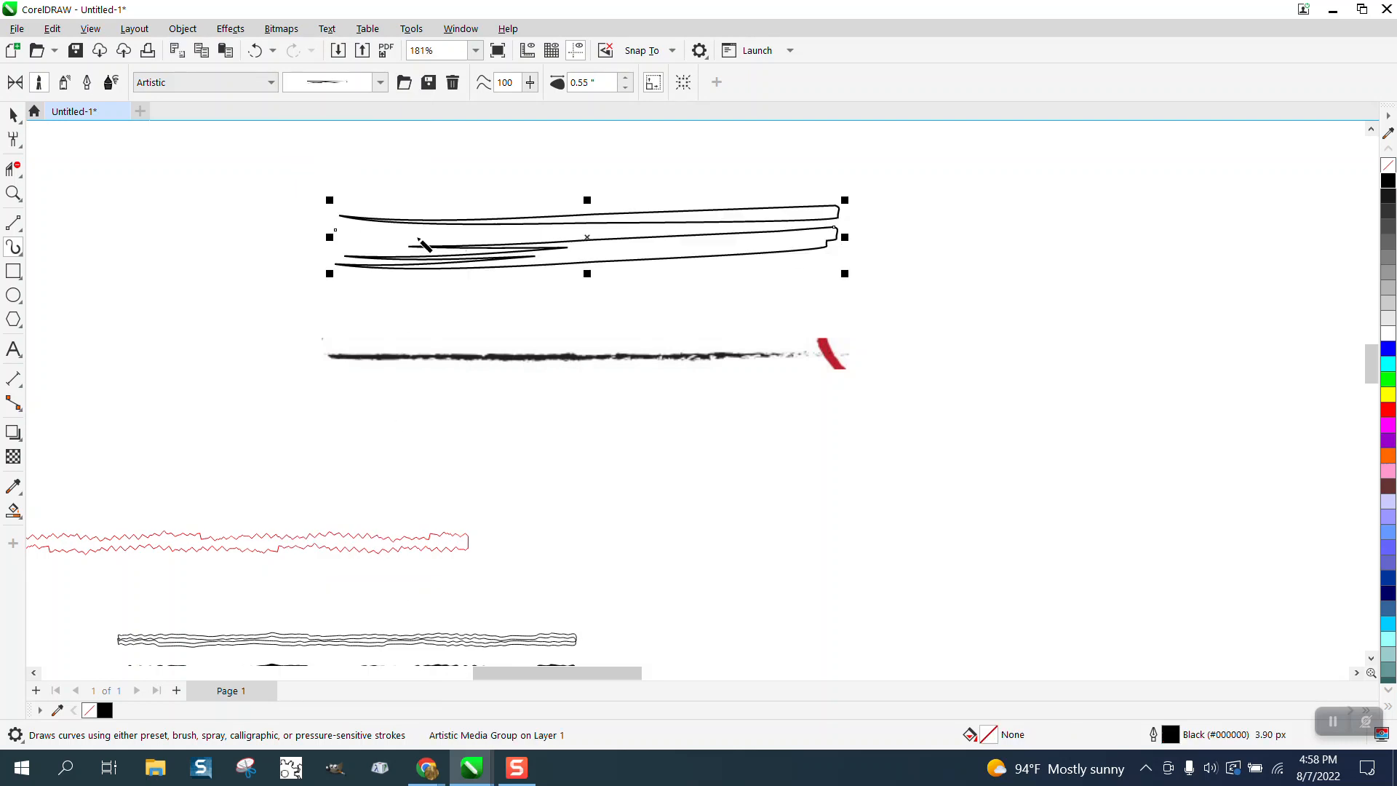
Move the brush stroke slightly upward and scale it down proportionally to roughly a fifth of its size
click(13, 115)
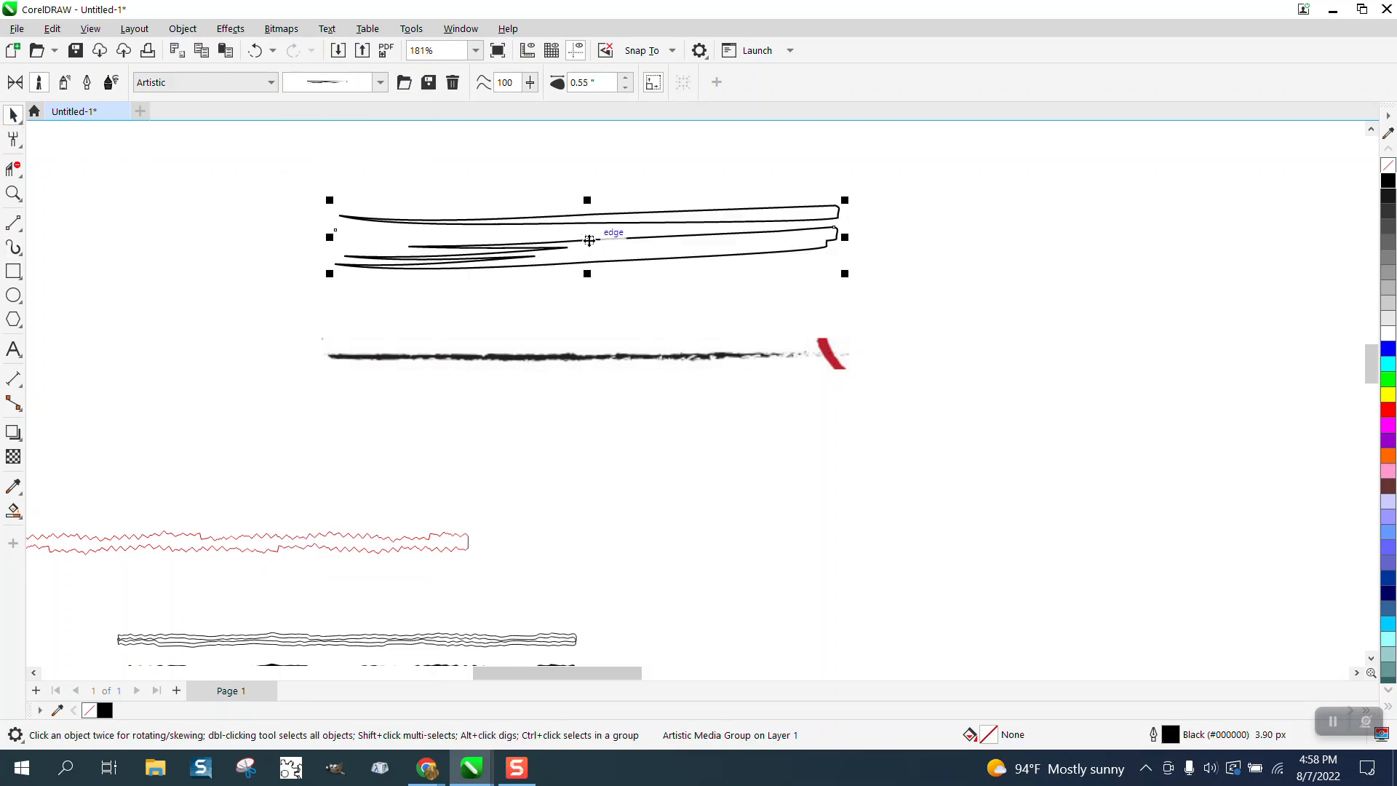
mouse_move(587, 237)
mouse_down()
mouse_move(551, 240)
mouse_move(600, 201)
mouse_move(593, 212)
mouse_up()
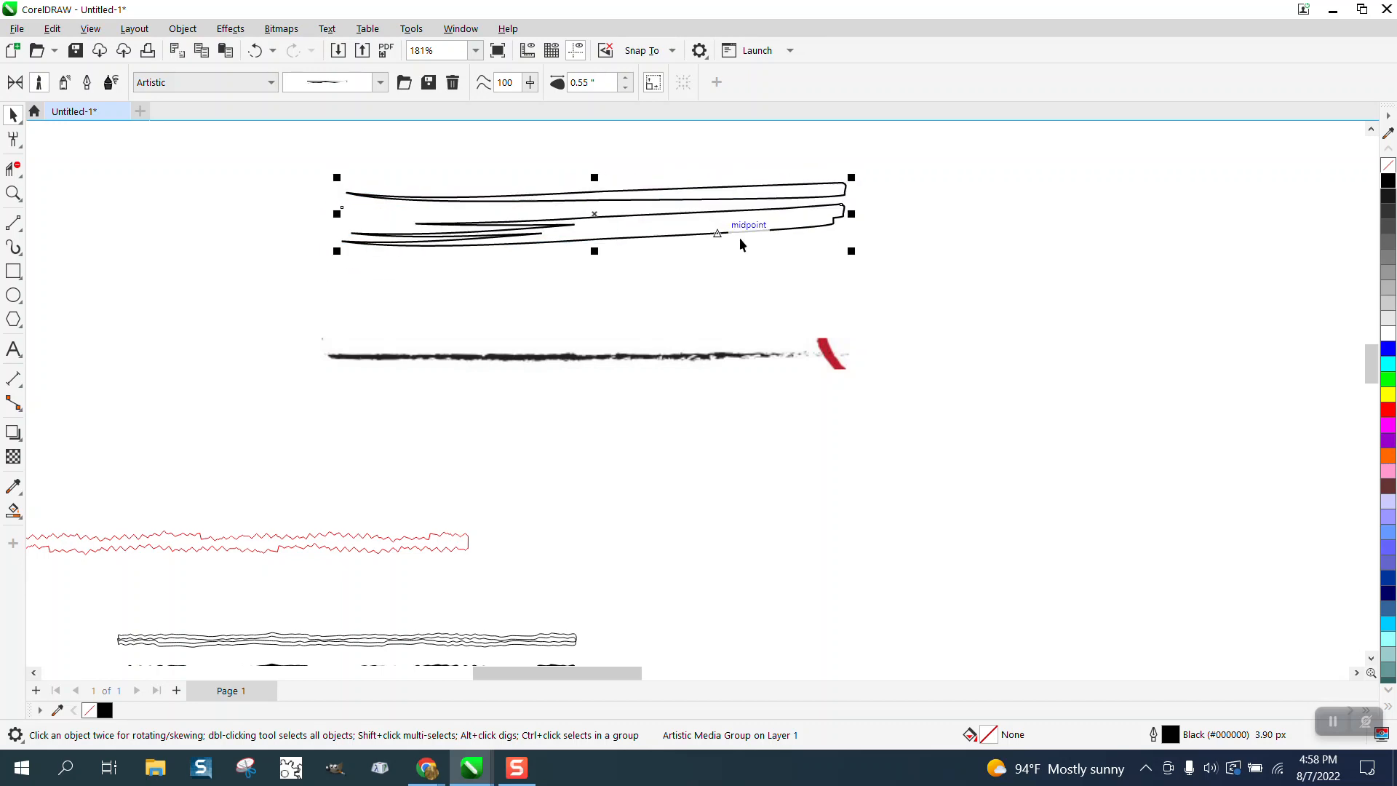
mouse_move(851, 177)
mouse_down()
mouse_move(619, 234)
mouse_move(433, 230)
mouse_up()
drag(287, 209, 518, 265)
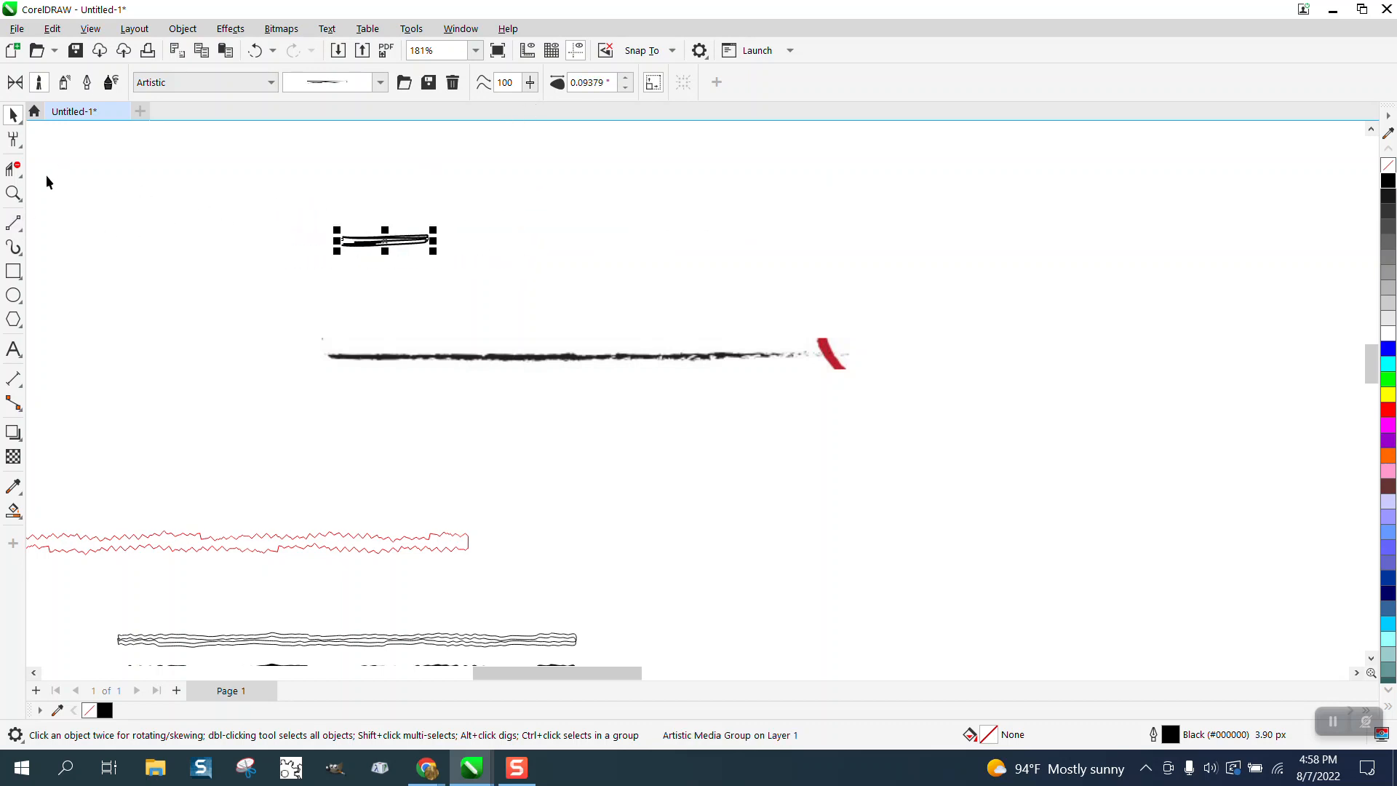
Draw a nearly horizontal 2-point line about 3.3 inches long beside the small brush stroke, above the reference line
click(18, 227)
click(69, 243)
drag(454, 219, 884, 221)
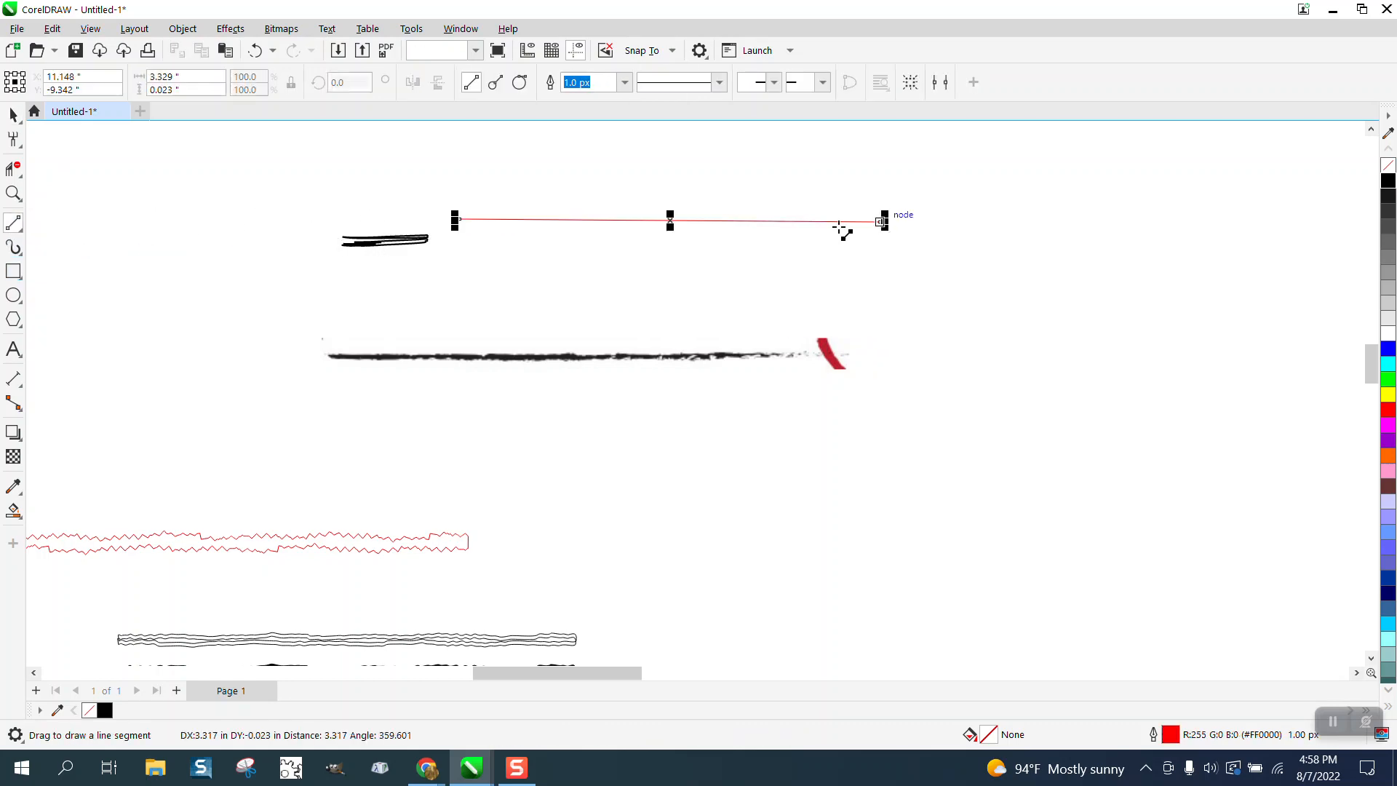
Roughen the red 2-point line along its length with the Roughen tool to make it jagged
click(20, 145)
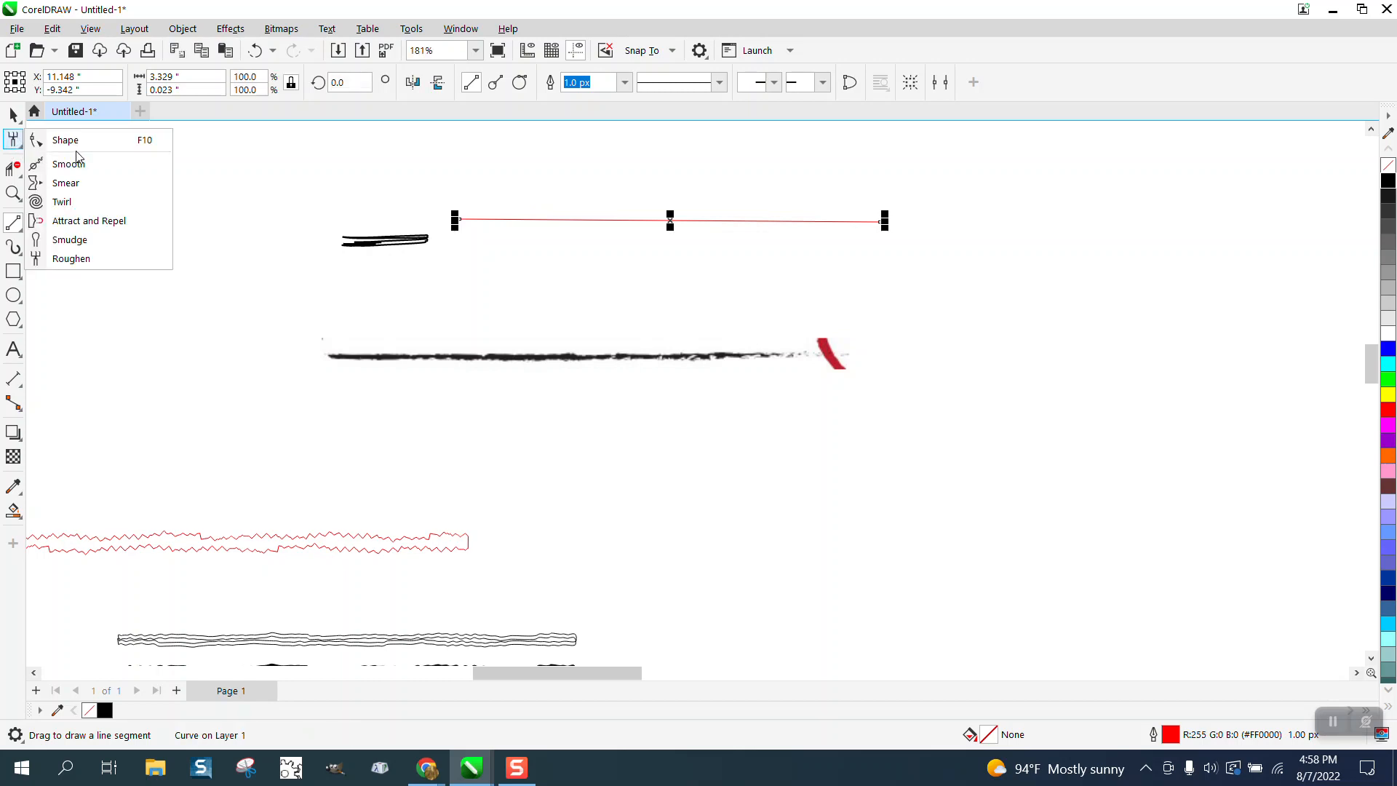
click(71, 258)
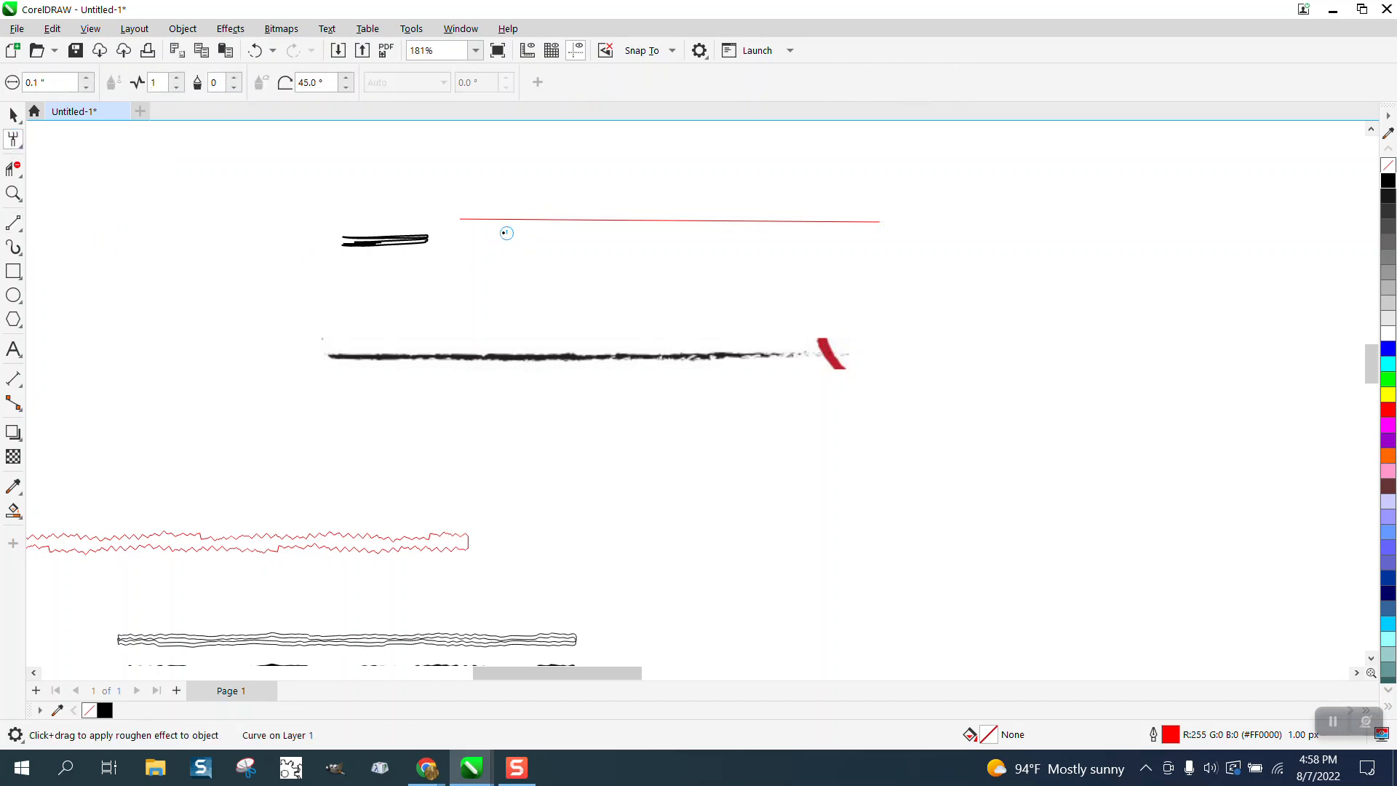
drag(461, 222, 863, 224)
mouse_move(778, 223)
mouse_down()
mouse_move(818, 223)
mouse_move(509, 221)
mouse_up()
drag(615, 220, 603, 222)
Move the jagged red line straight up by about 0.3 inches
click(13, 193)
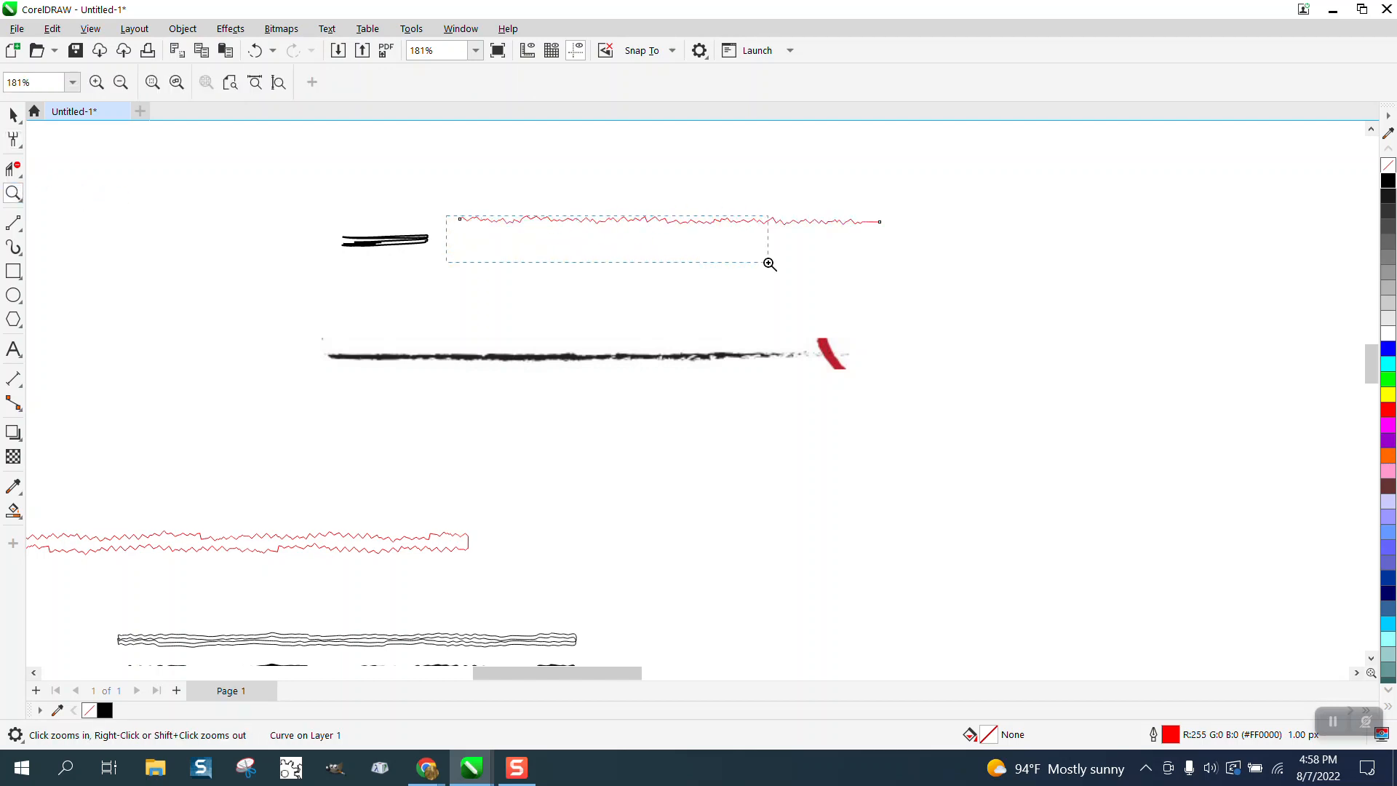
drag(770, 265, 769, 264)
right_click(644, 260)
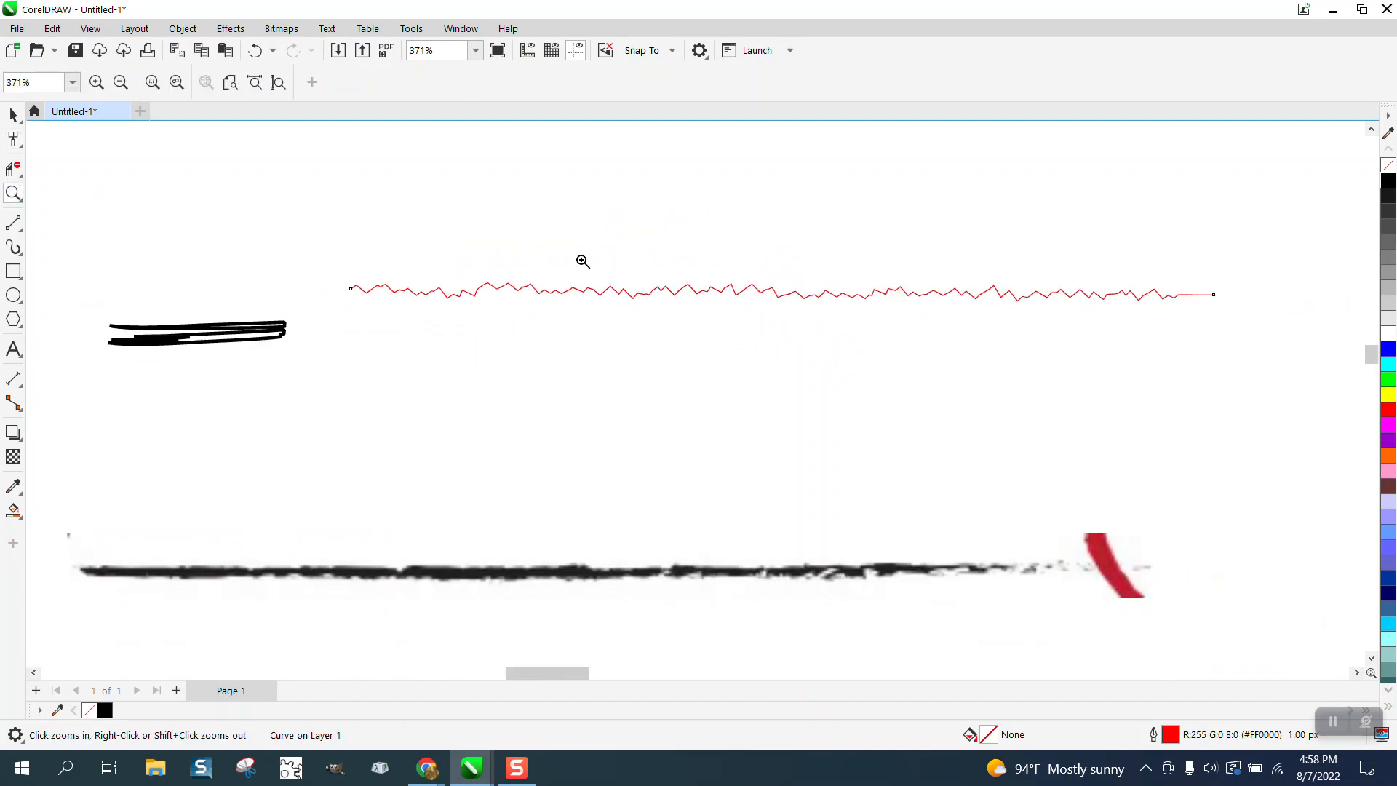
right_click(579, 259)
right_click(542, 313)
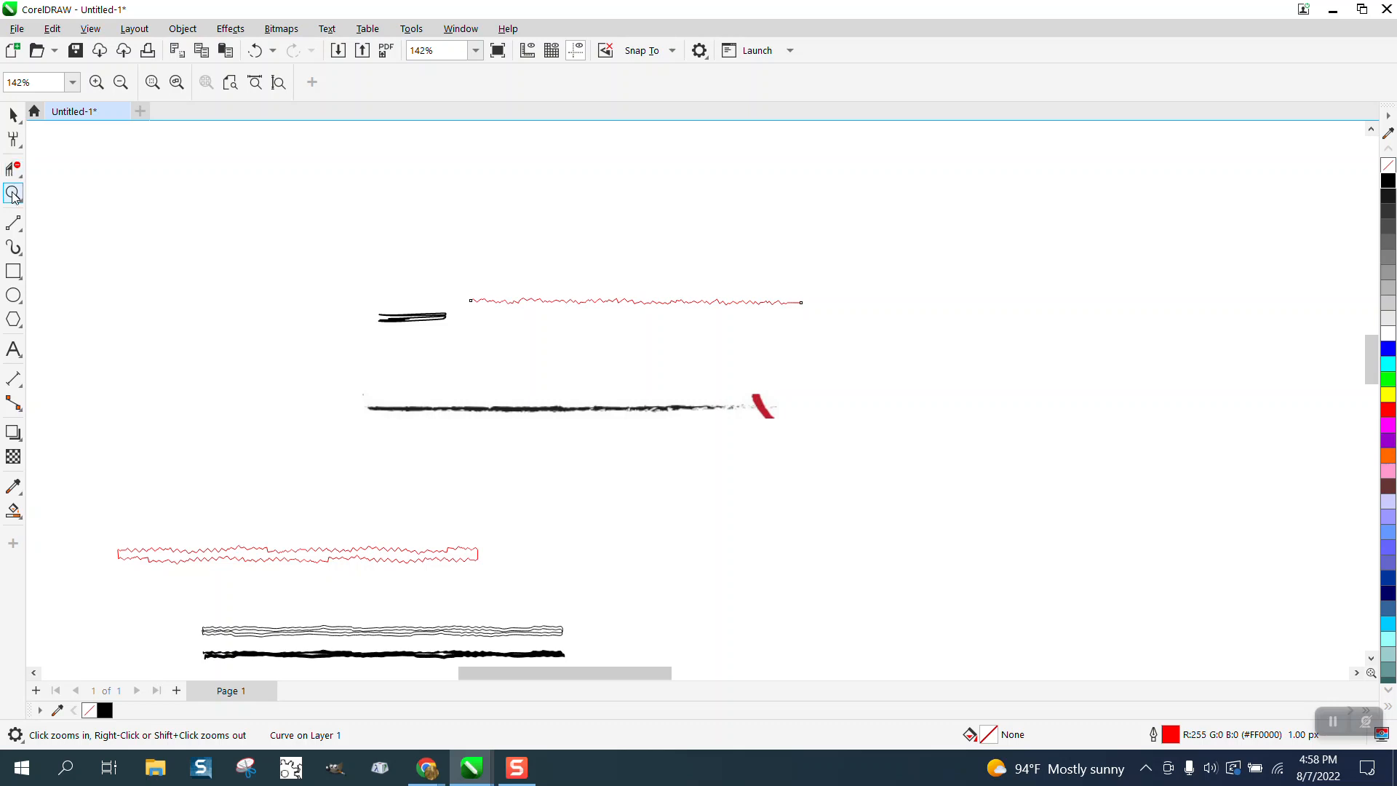
drag(439, 272, 1043, 373)
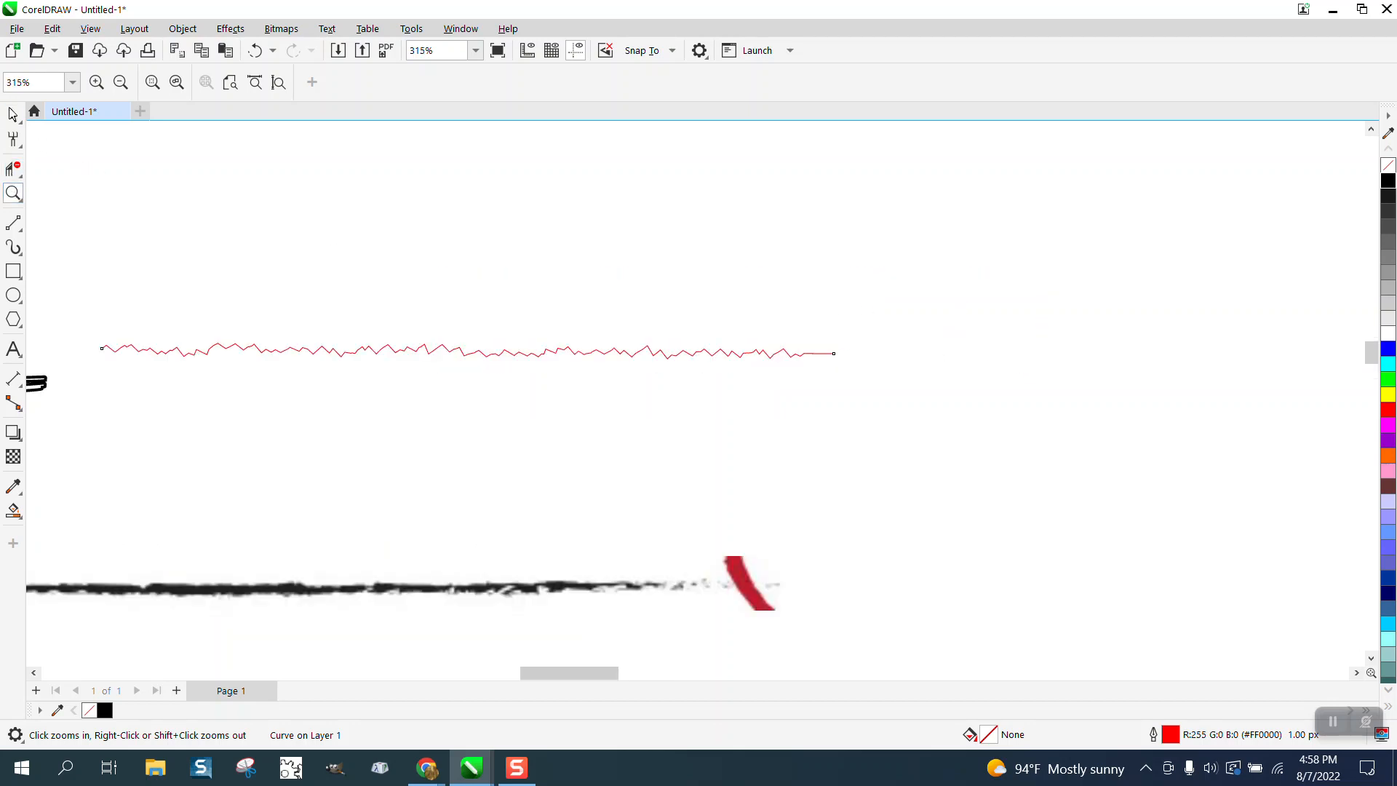
key(space)
drag(470, 354, 471, 282)
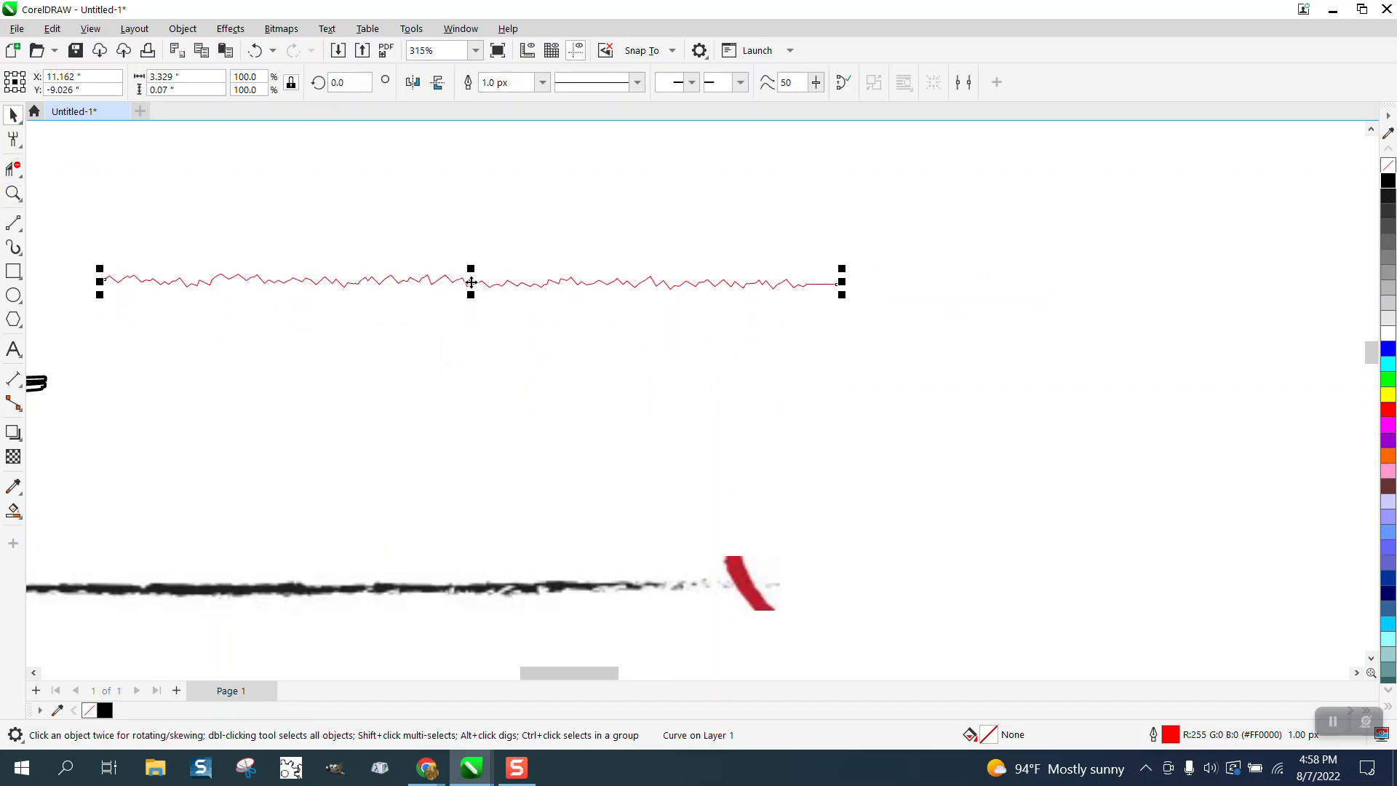
Place a copy of the jagged line just below the original, mirrored both vertically and horizontally
click(438, 83)
drag(469, 283, 470, 302)
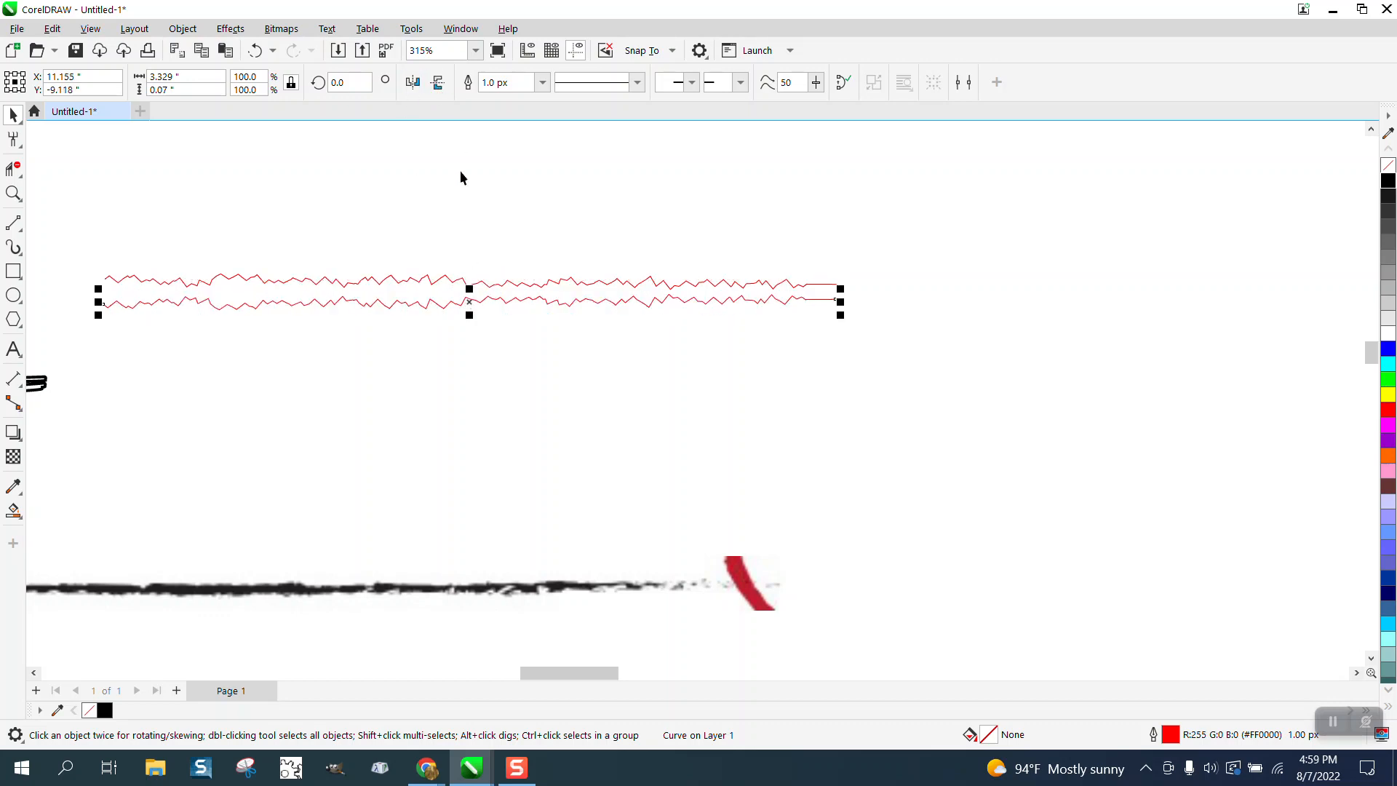
click(416, 84)
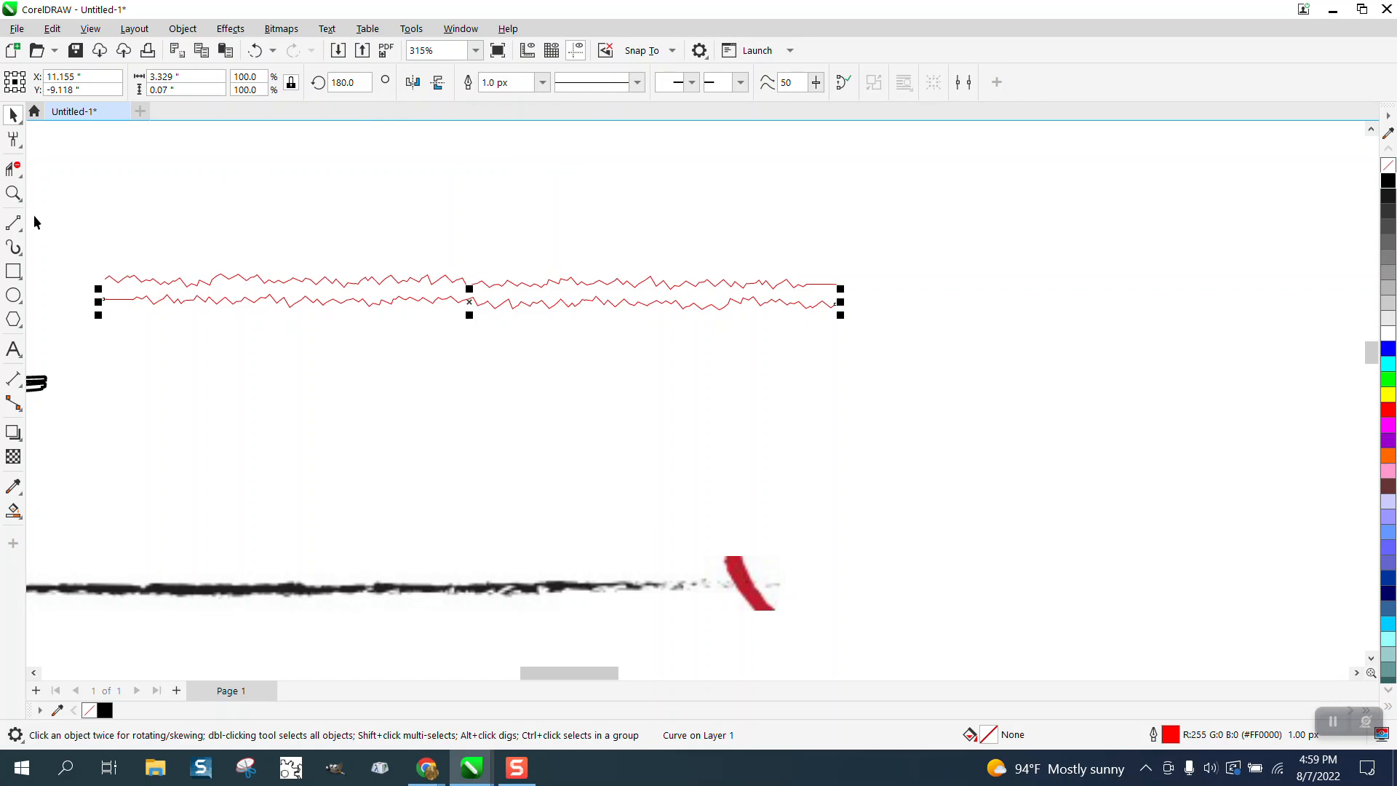
Connect the two jagged lines at their left and right ends with 2-point lines to close the shape
click(14, 193)
drag(76, 262, 220, 331)
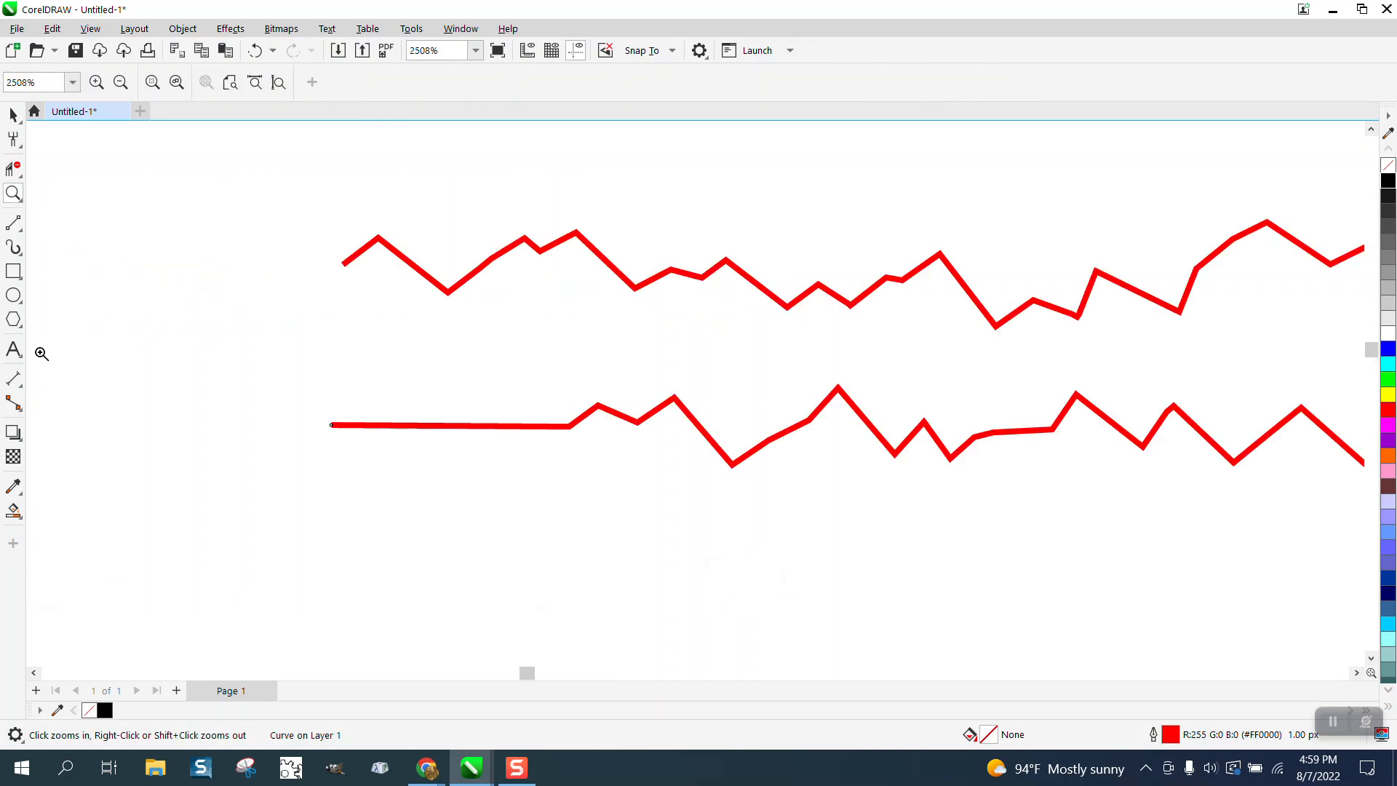
click(22, 232)
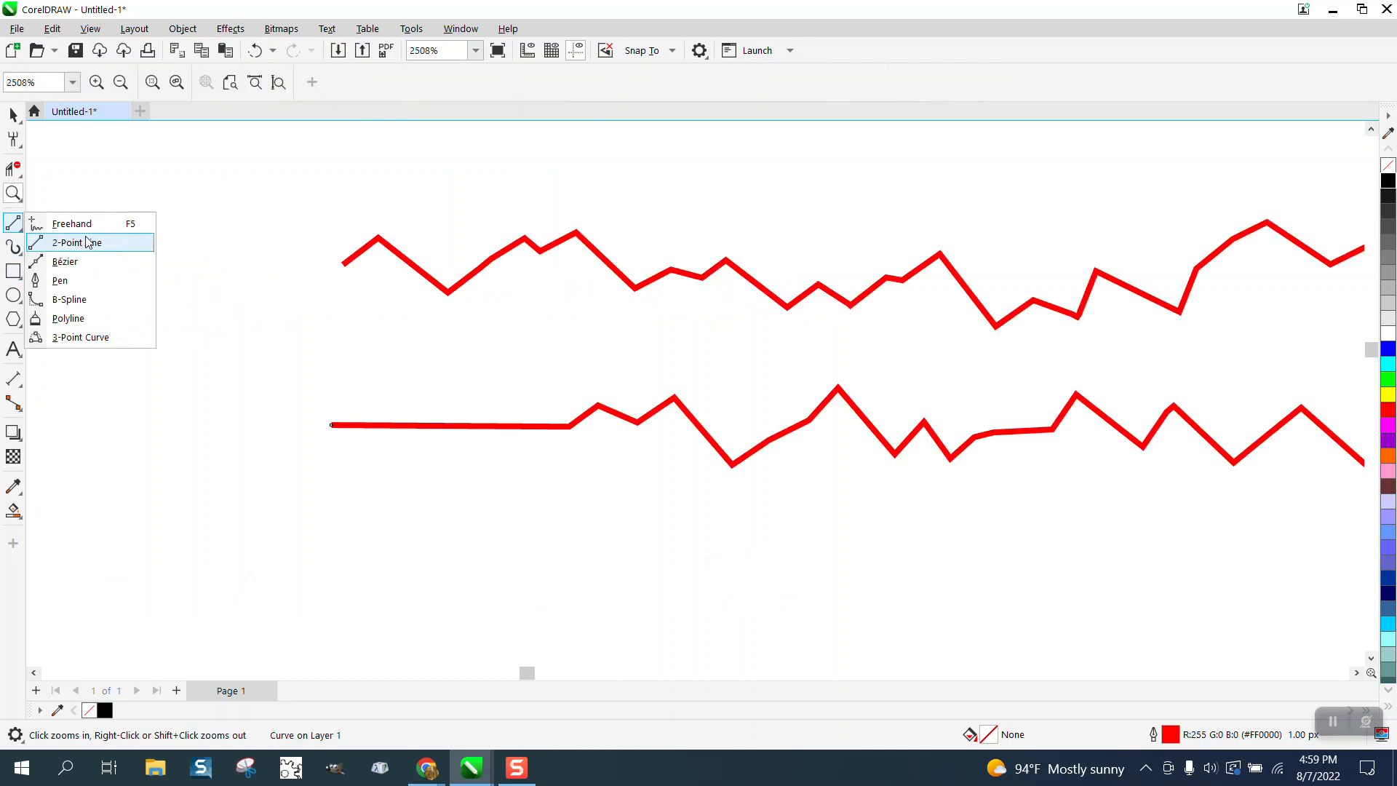
click(91, 242)
drag(345, 263, 333, 425)
scroll(140, 271, down, 2)
scroll(727, 299, down, 4)
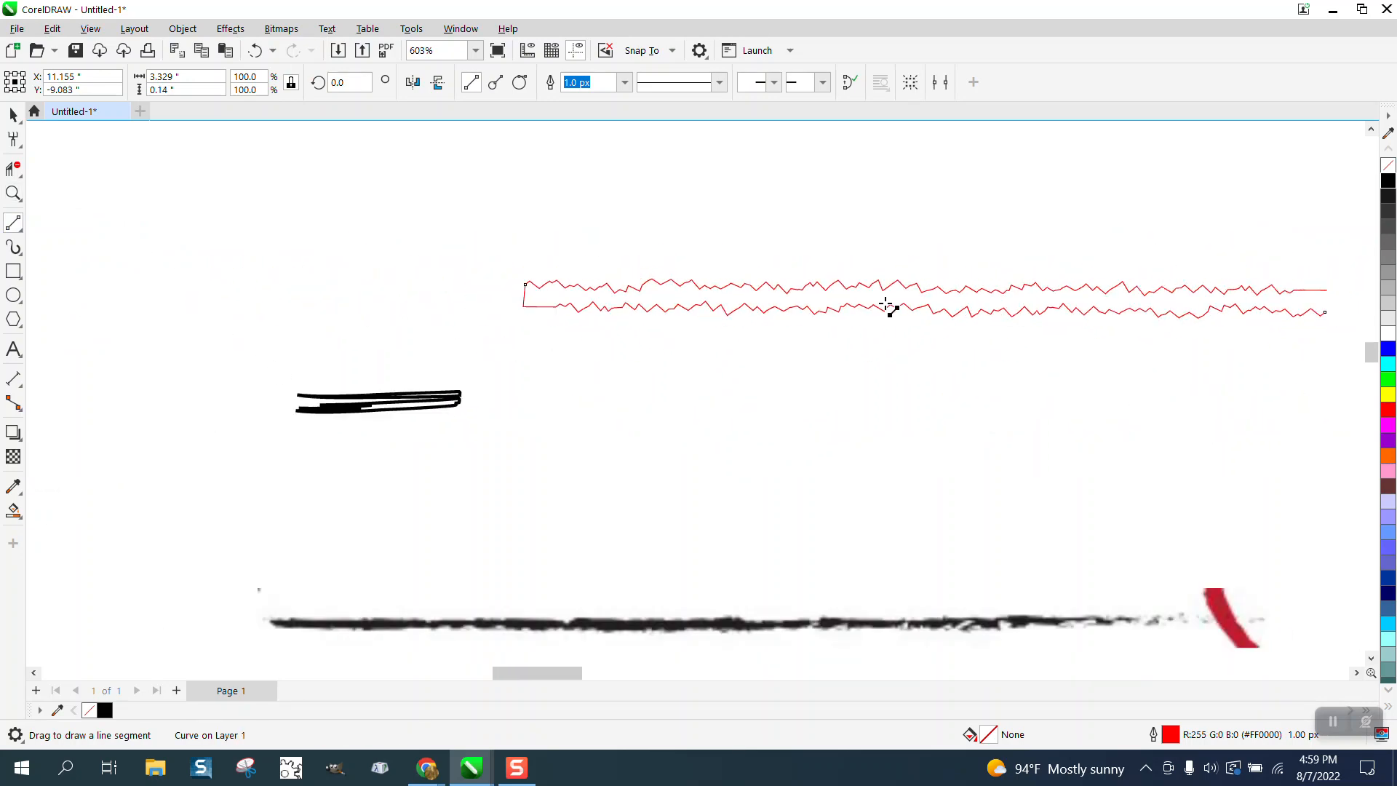
drag(1267, 311, 1269, 291)
Smart-fill the enclosed jagged shape in black with no outline, and move the filled shape up and left, clear of the red outline
click(14, 509)
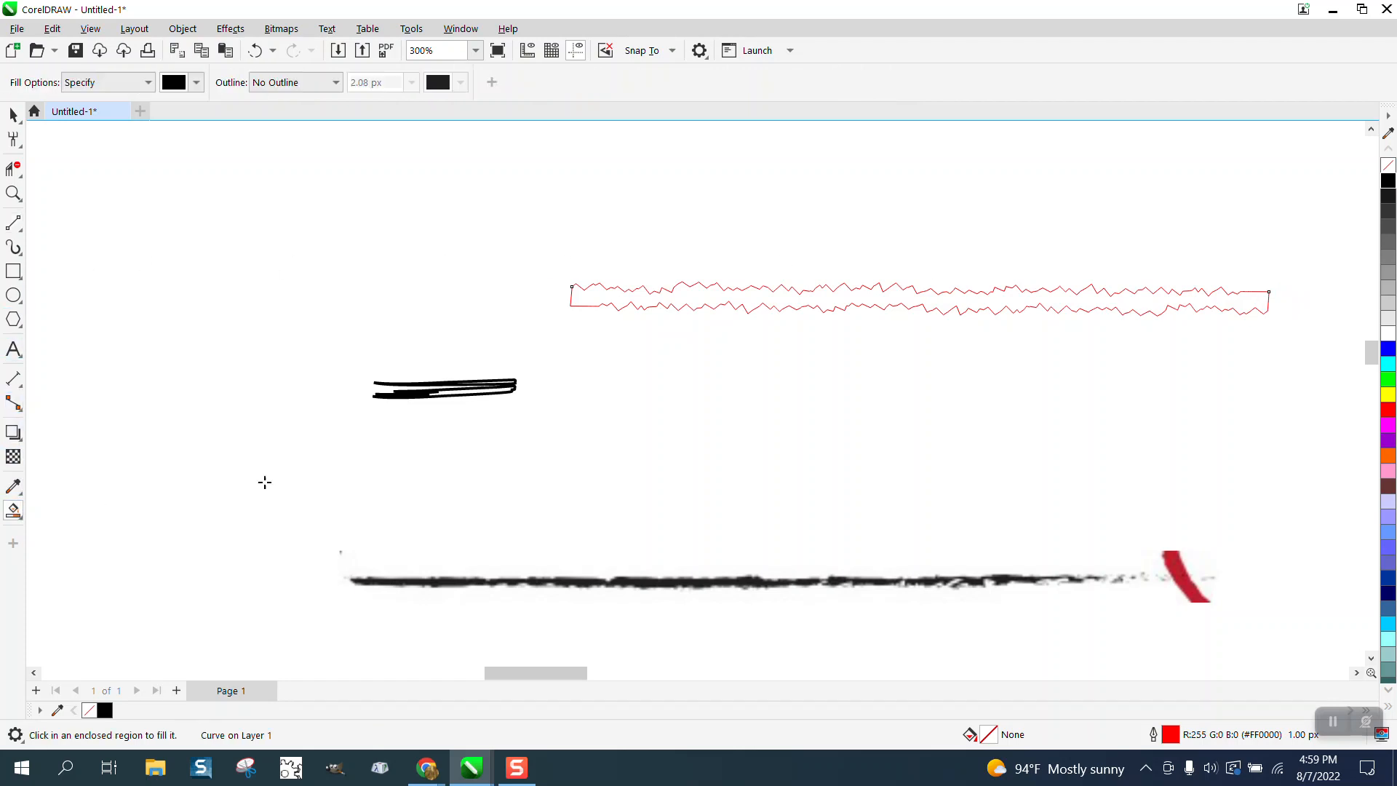
click(750, 299)
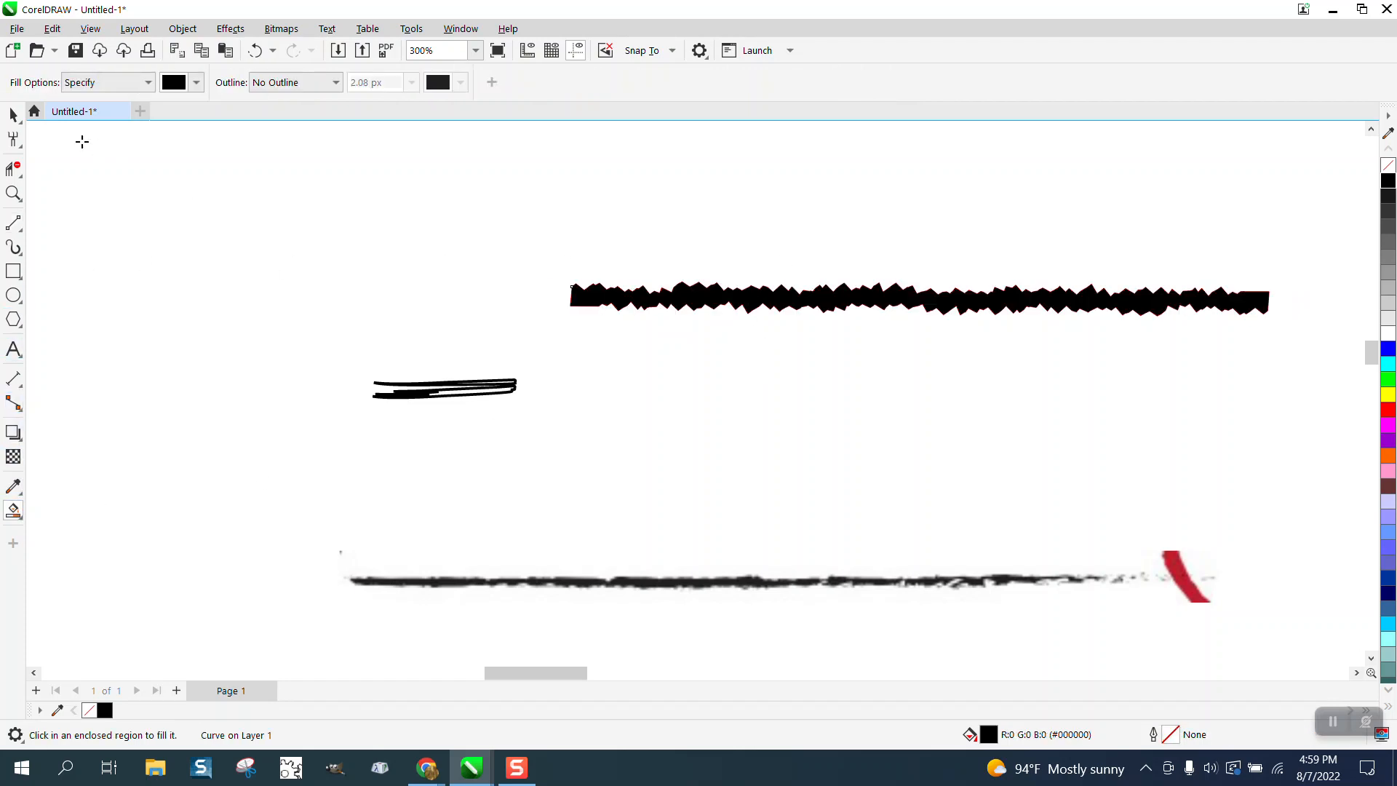
click(14, 114)
drag(855, 299, 493, 217)
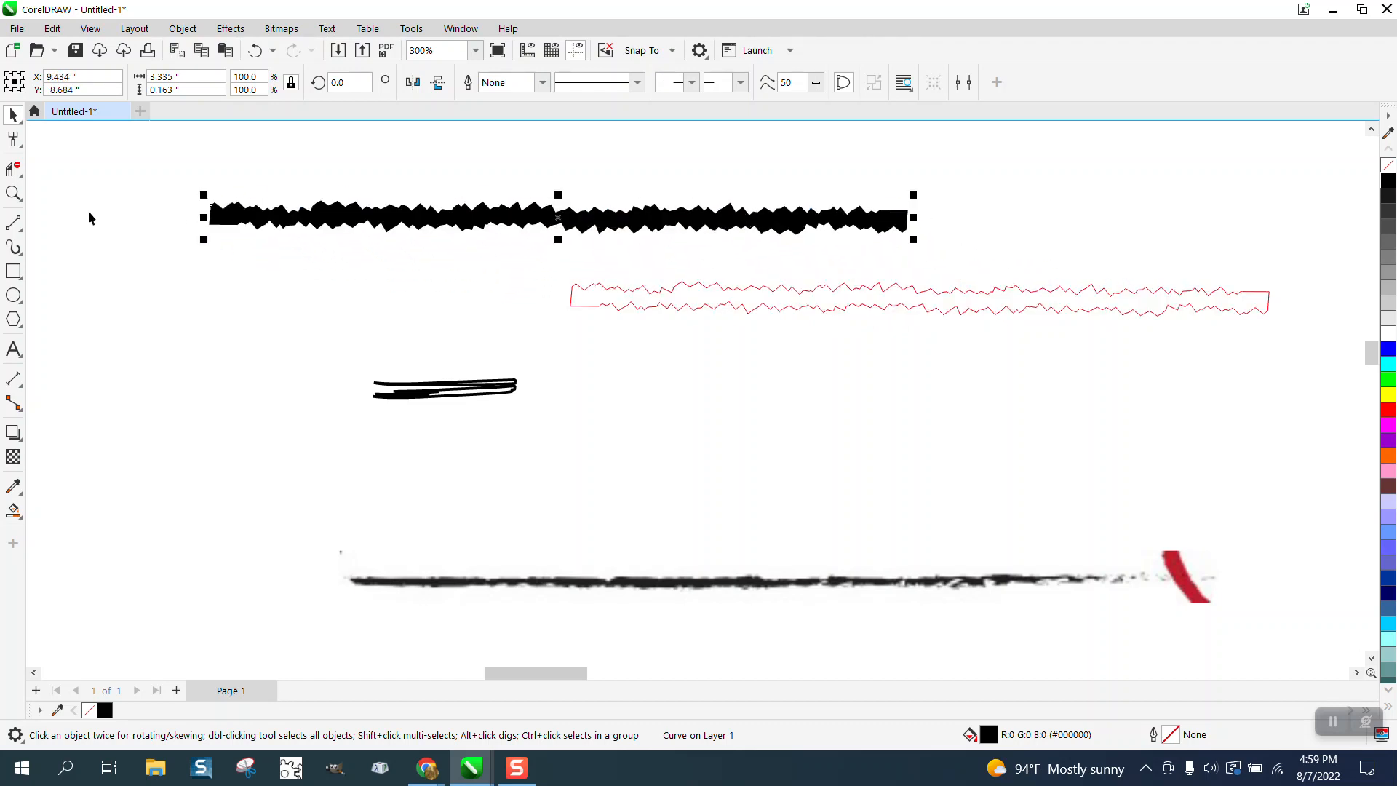
Squash the black jagged shape vertically to about 70% of its height, keeping its width
click(13, 193)
drag(182, 188, 941, 311)
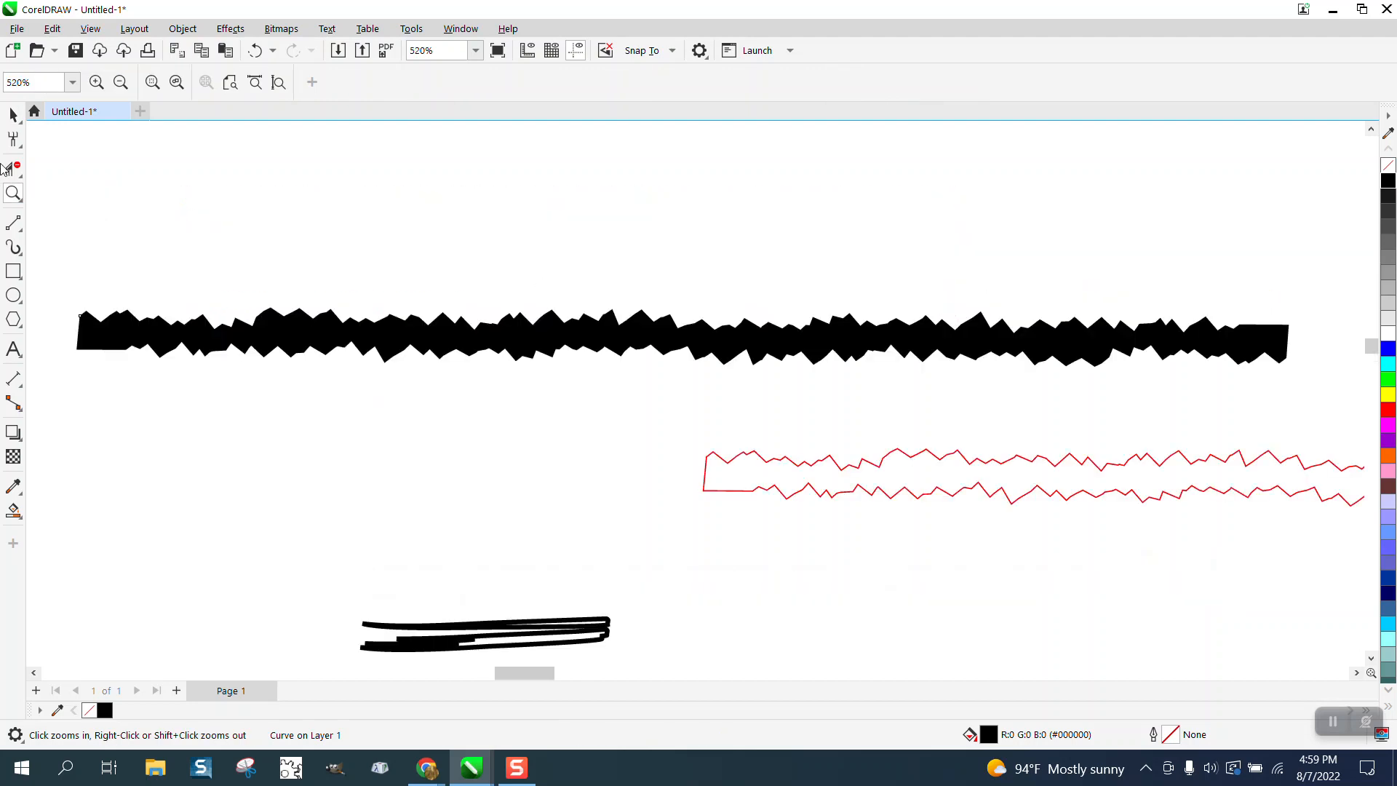
click(14, 114)
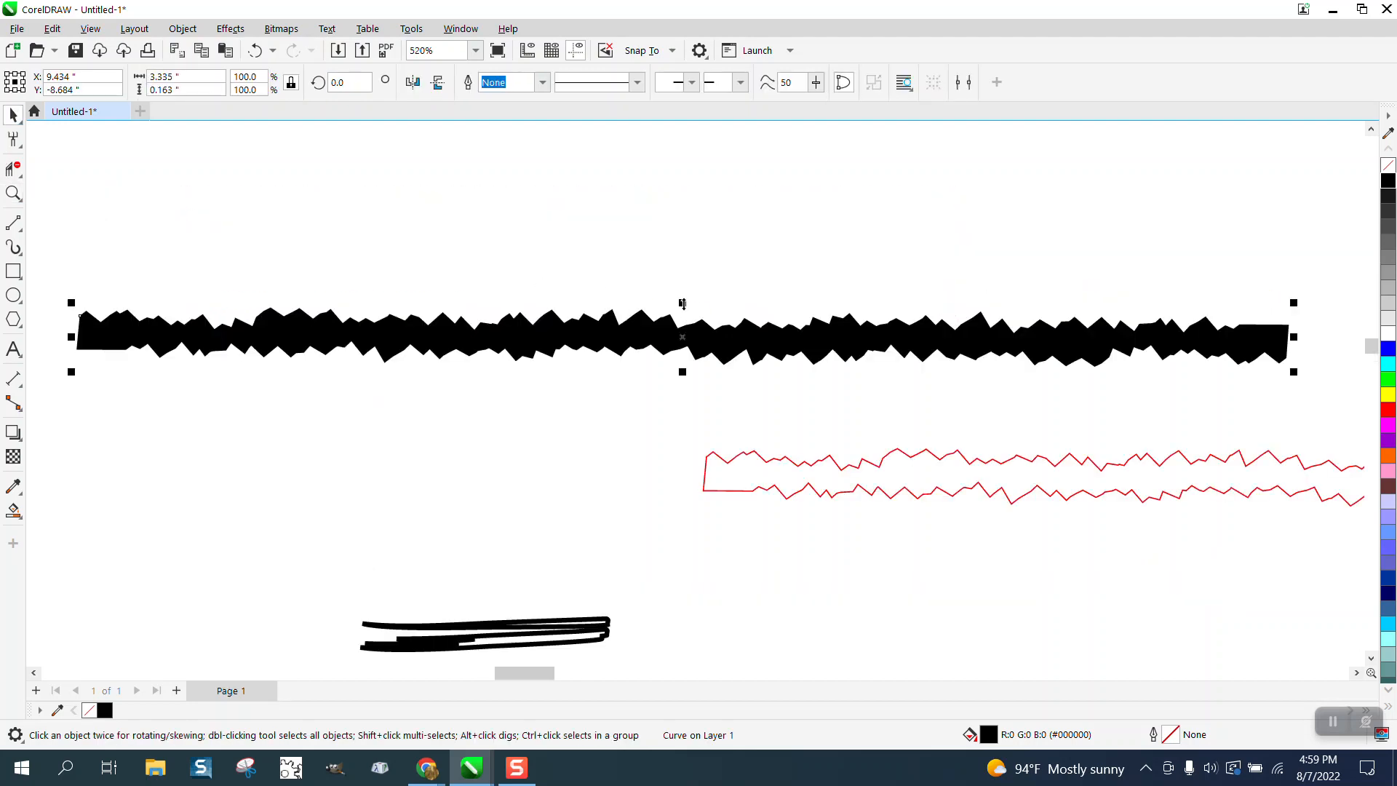
drag(682, 302, 684, 322)
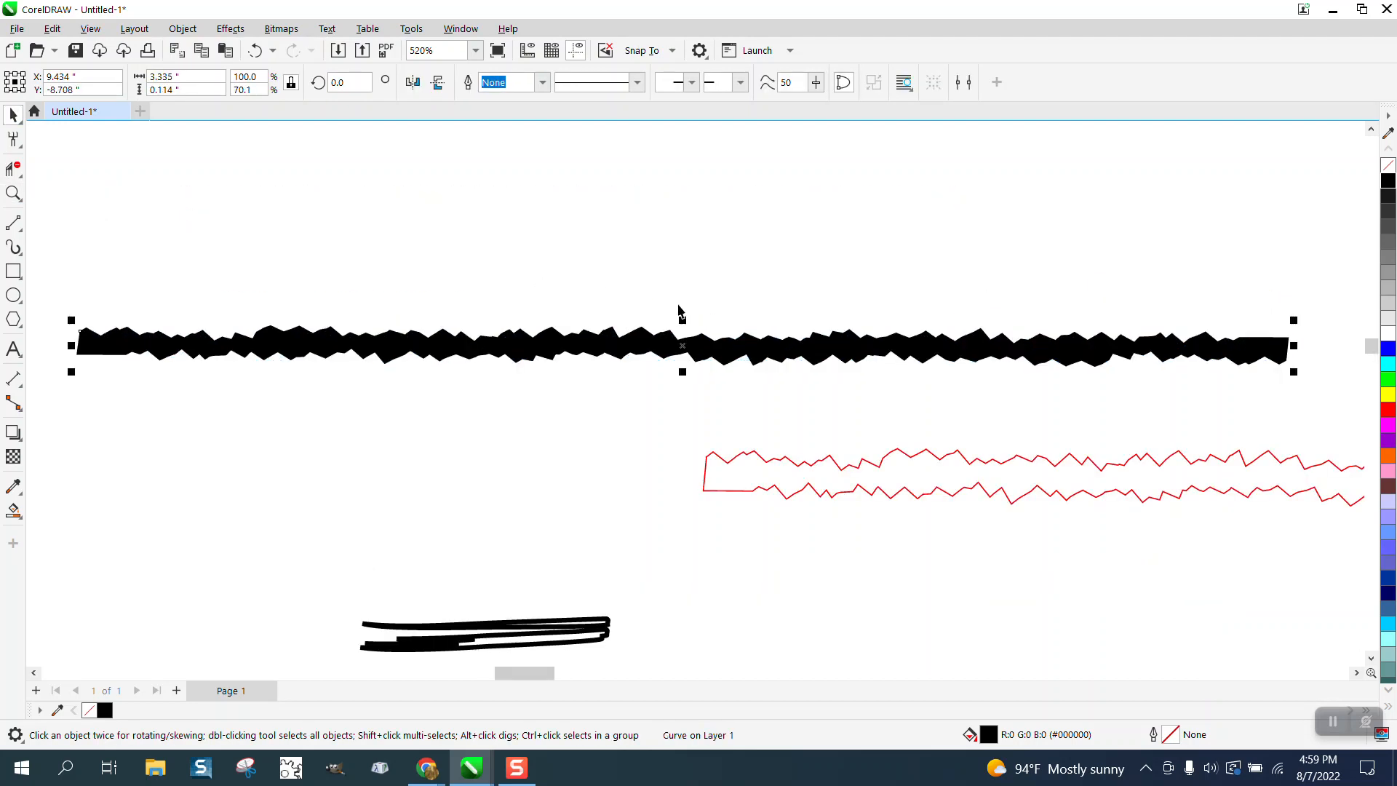
Remove the squashed shape's fill and give it a black outline
scroll(586, 251, down, 1)
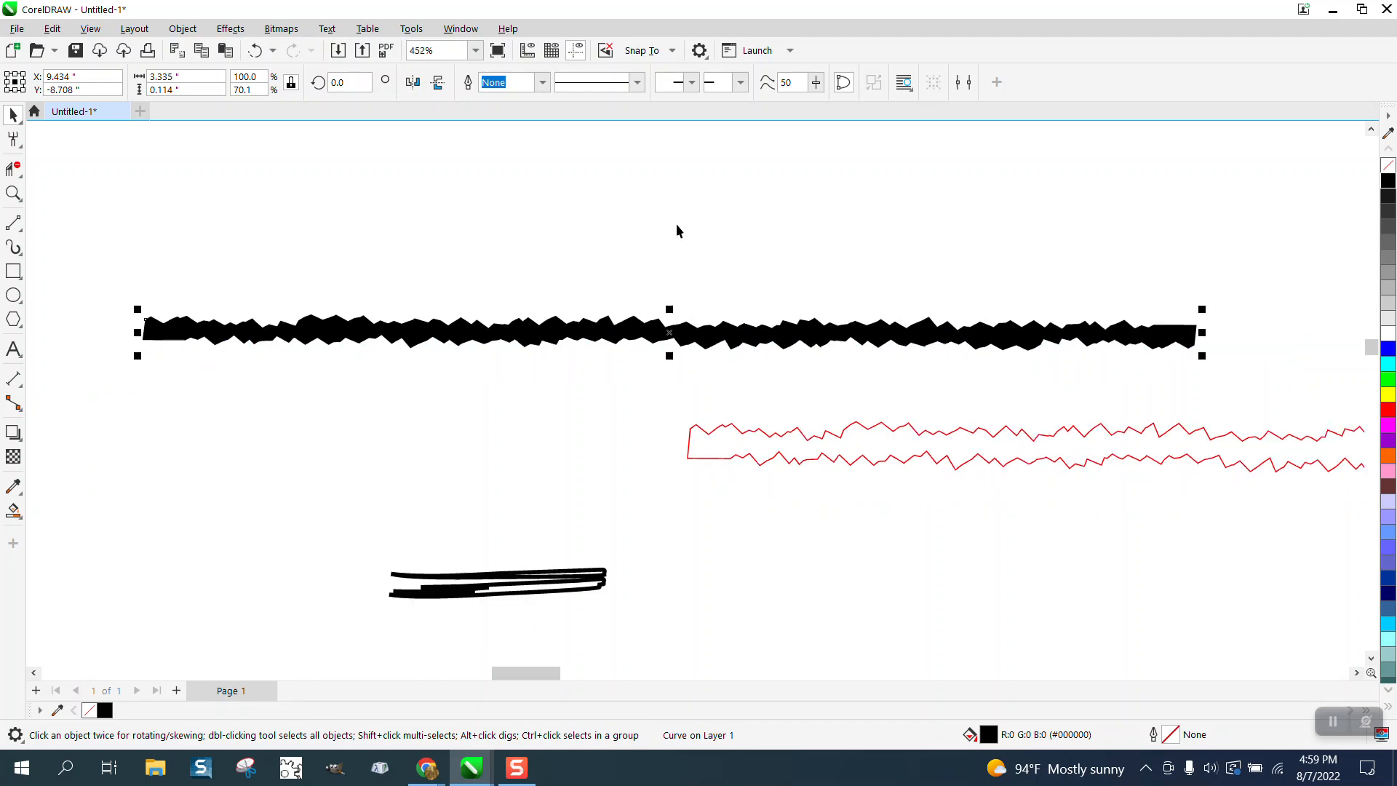
click(1388, 165)
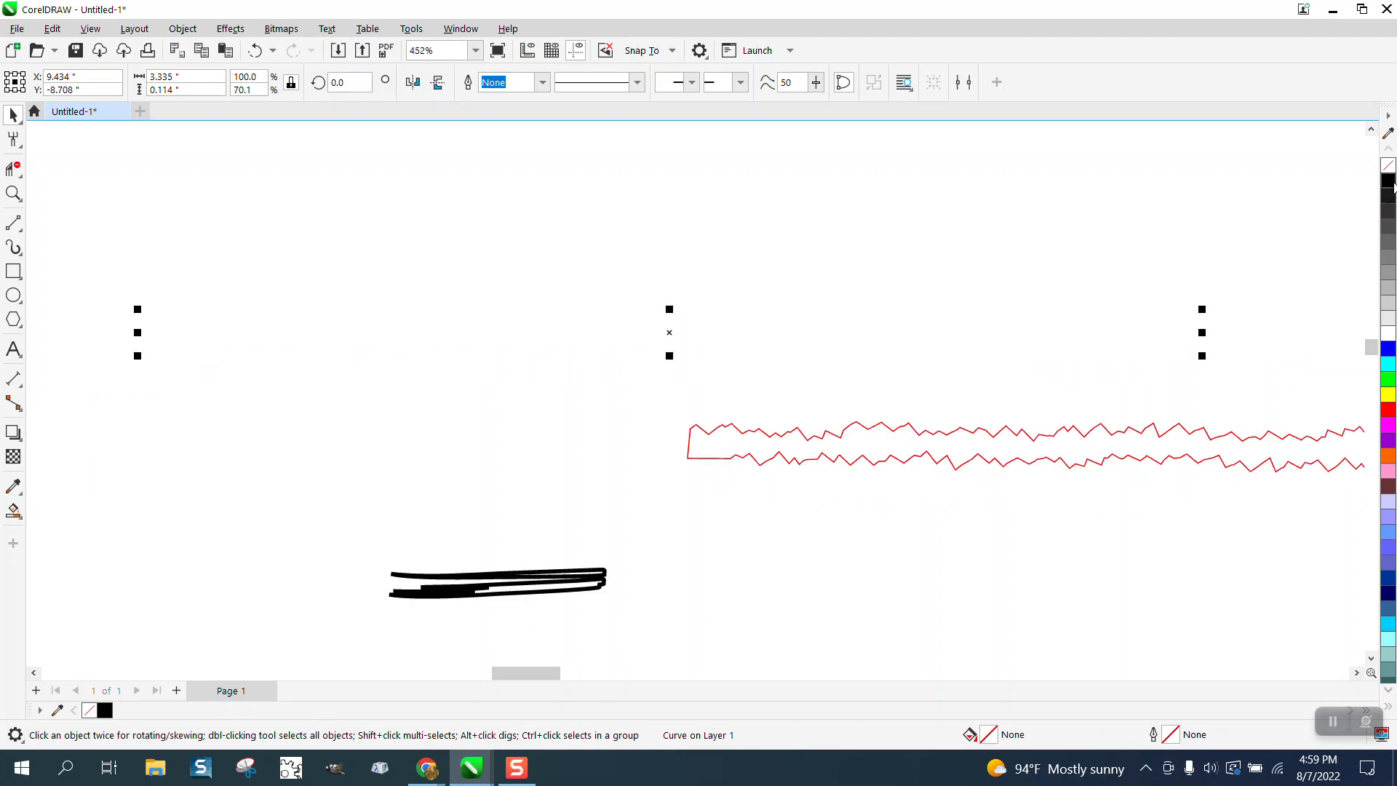
right_click(1391, 183)
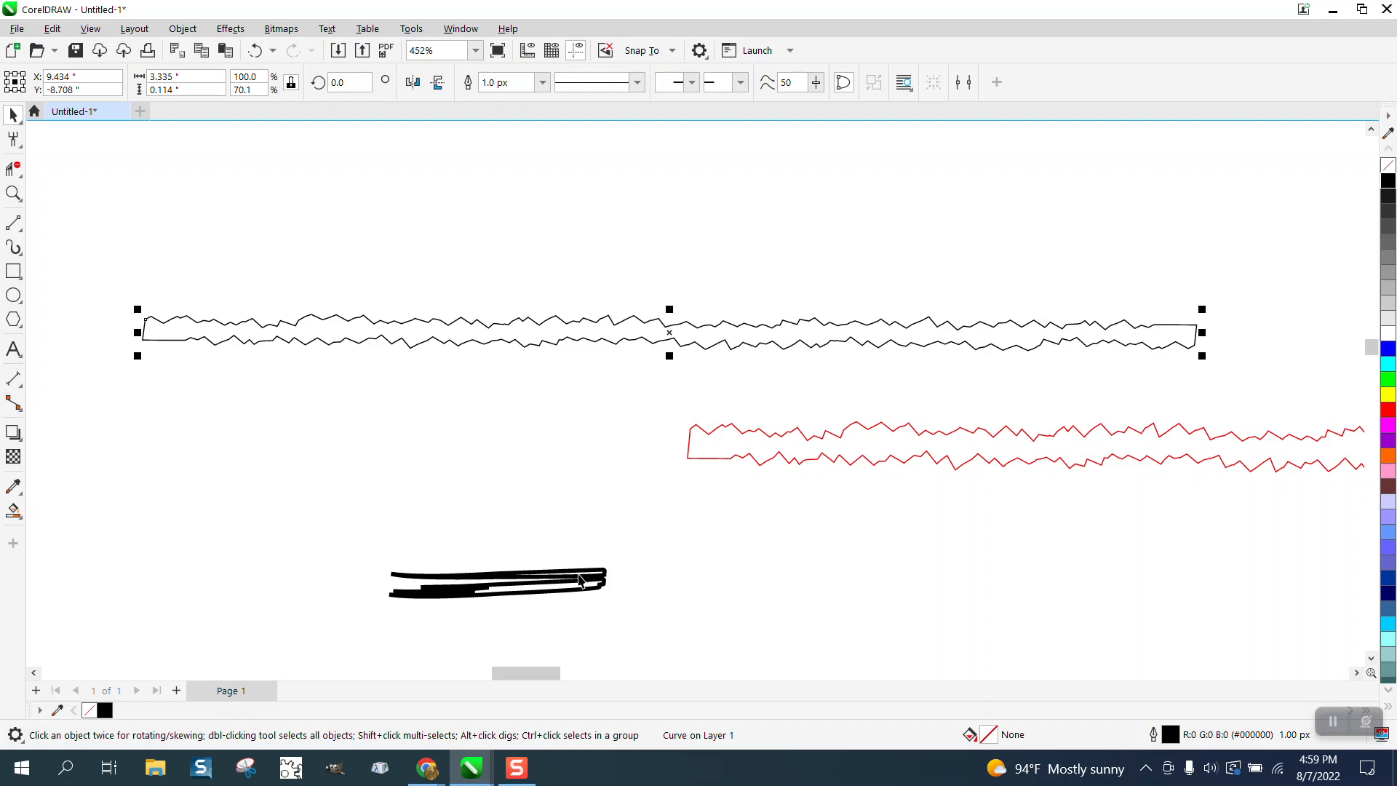
Delete the thick brush-stroke object below the black jagged outline
drag(580, 580, 475, 415)
key(Delete)
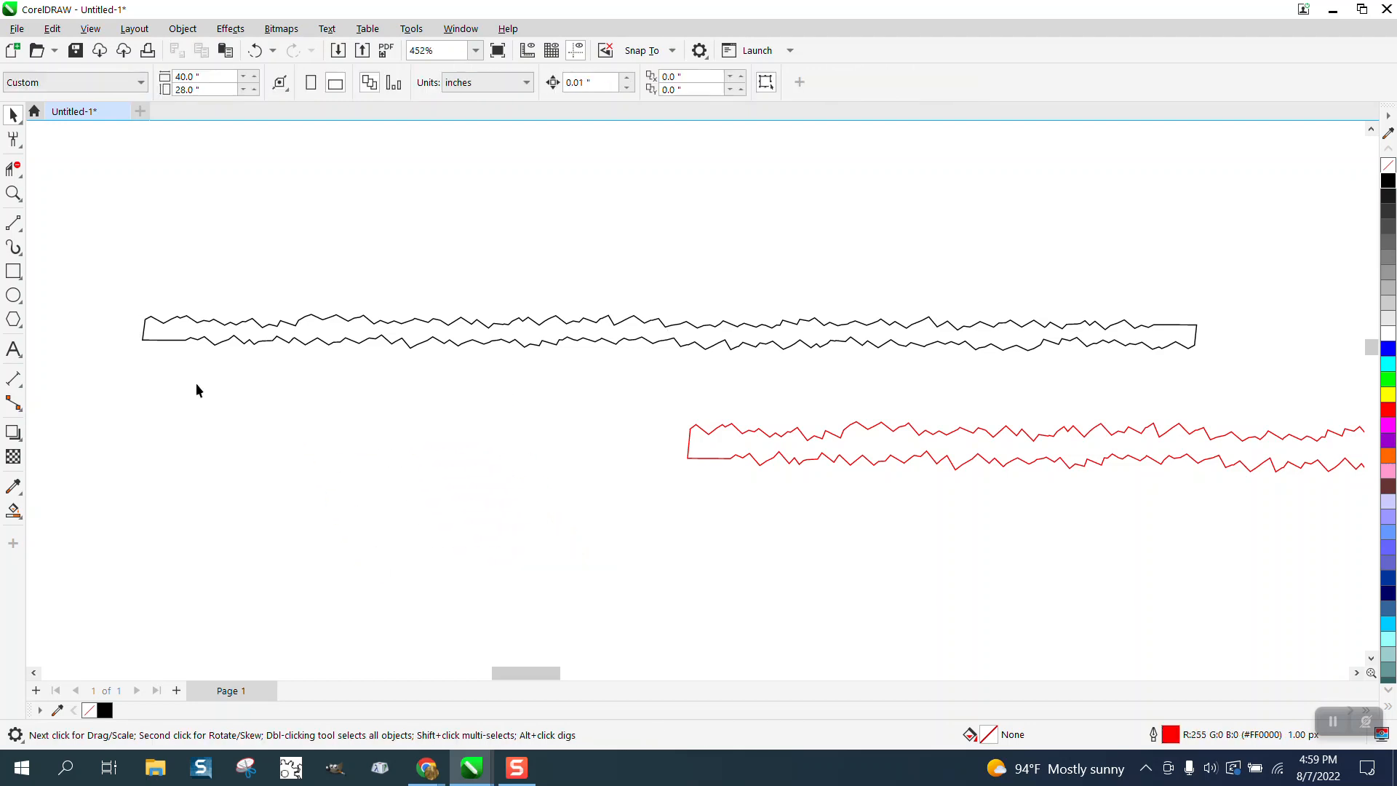
Try a horizontal Artistic Media stroke above the black outline using the sketchy multi-line artistic brush fourth in the list
click(24, 257)
click(66, 244)
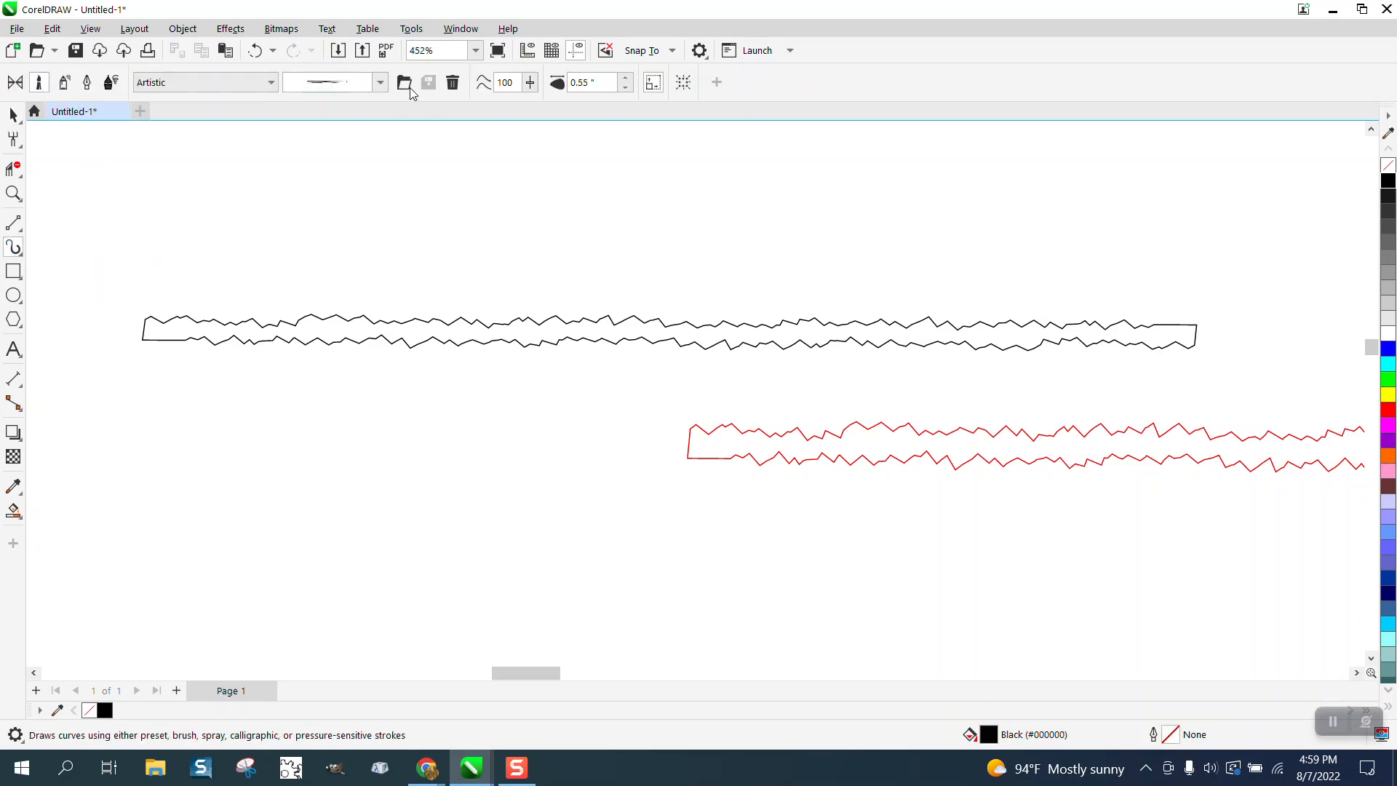
click(380, 83)
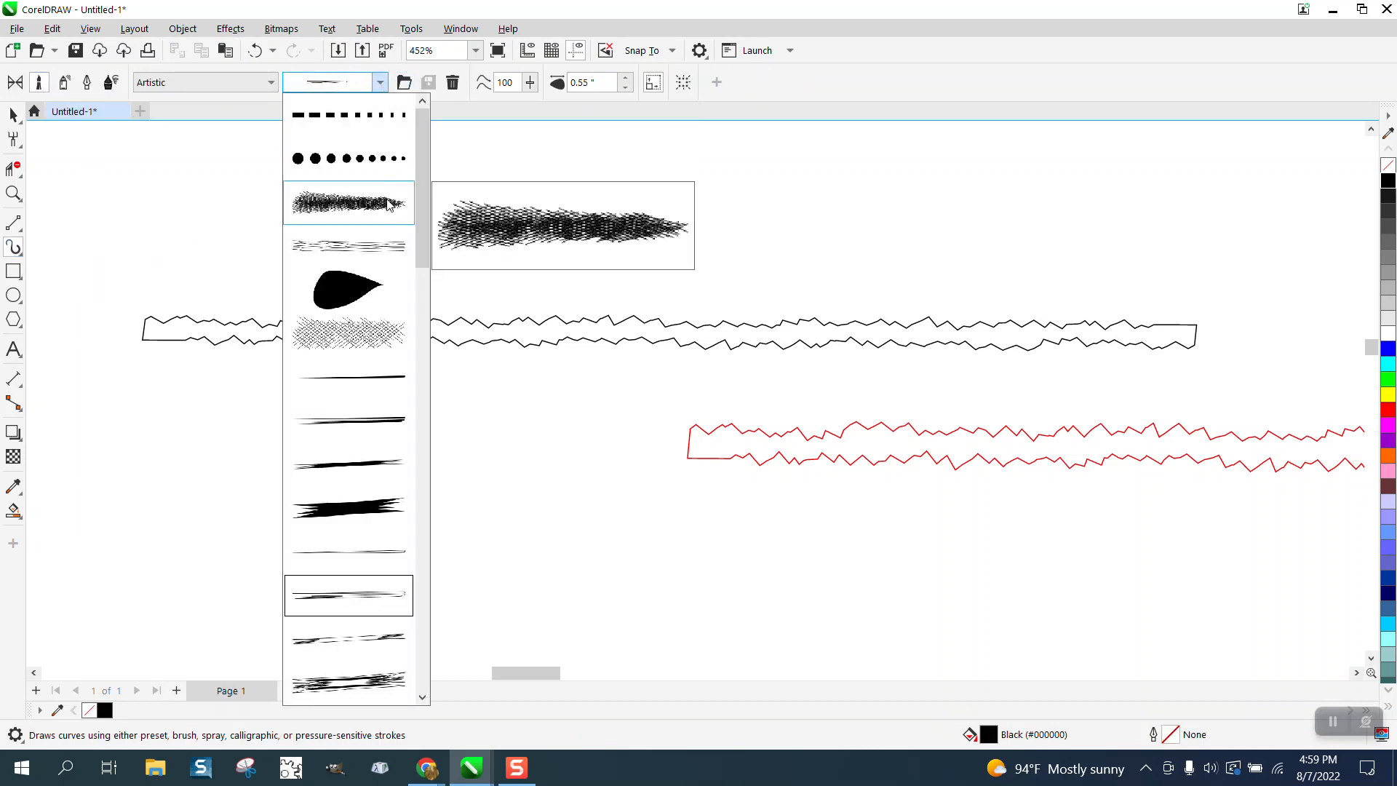
click(378, 248)
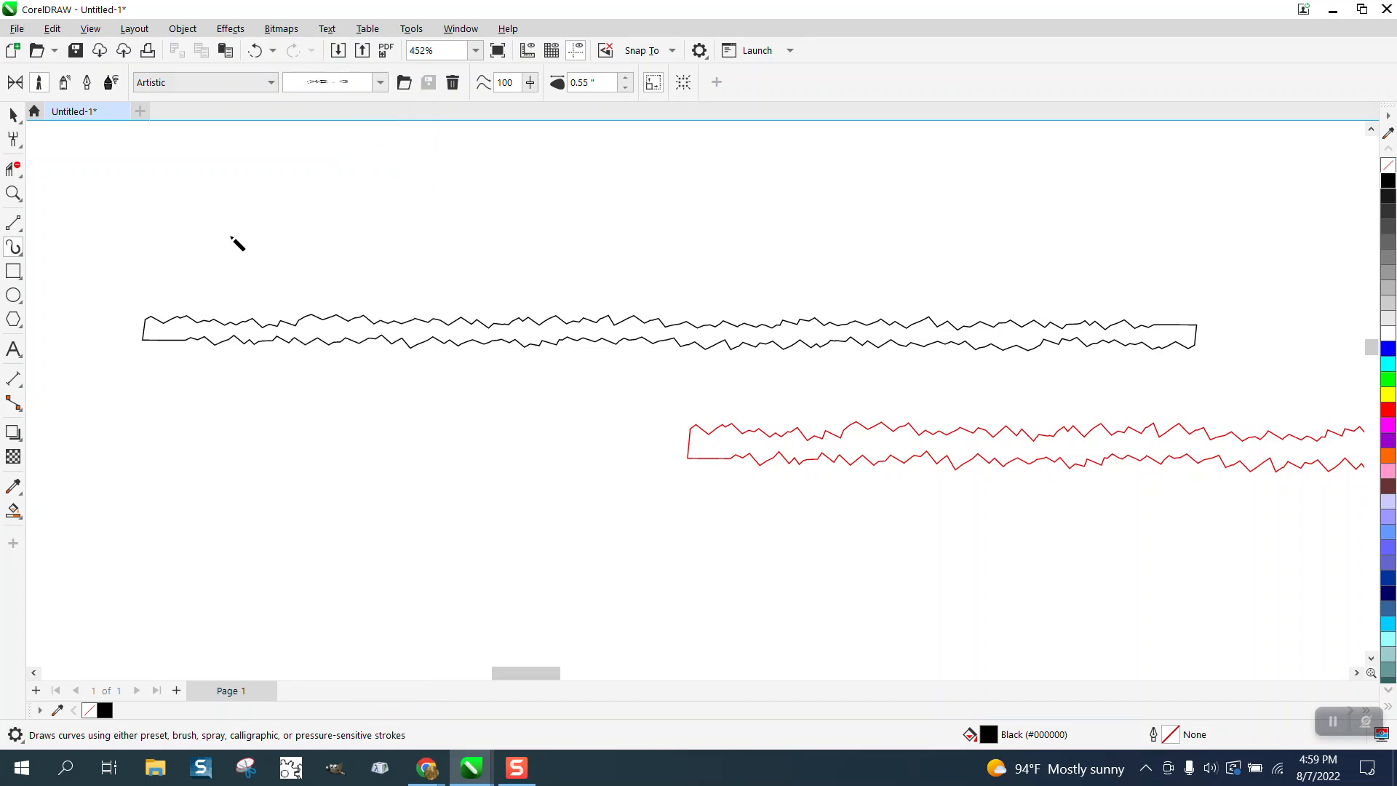
drag(233, 239, 828, 246)
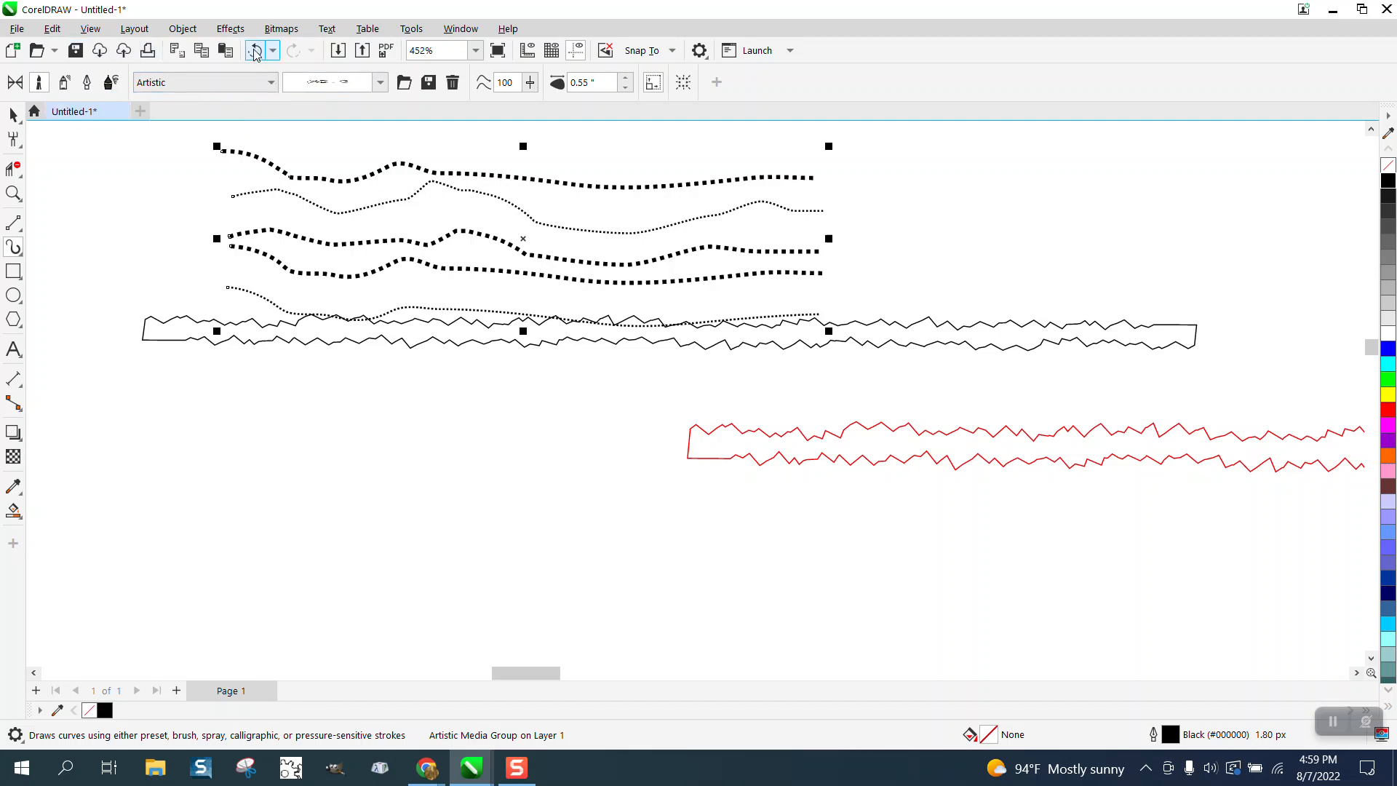
click(255, 50)
click(14, 140)
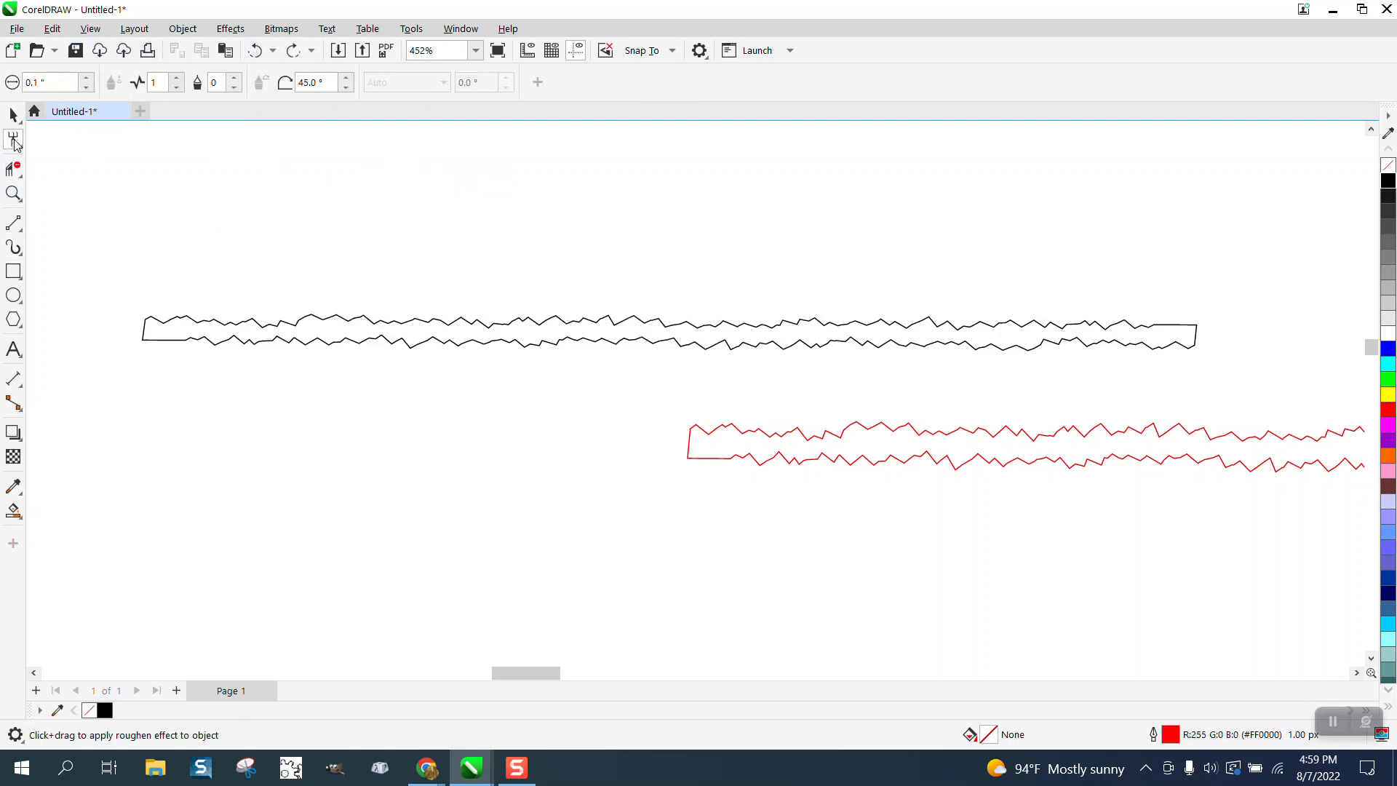
Draw a horizontal Artistic Media stroke about 1.76 inches long above the black outline with the dashed wavy-lines artistic brush
click(14, 247)
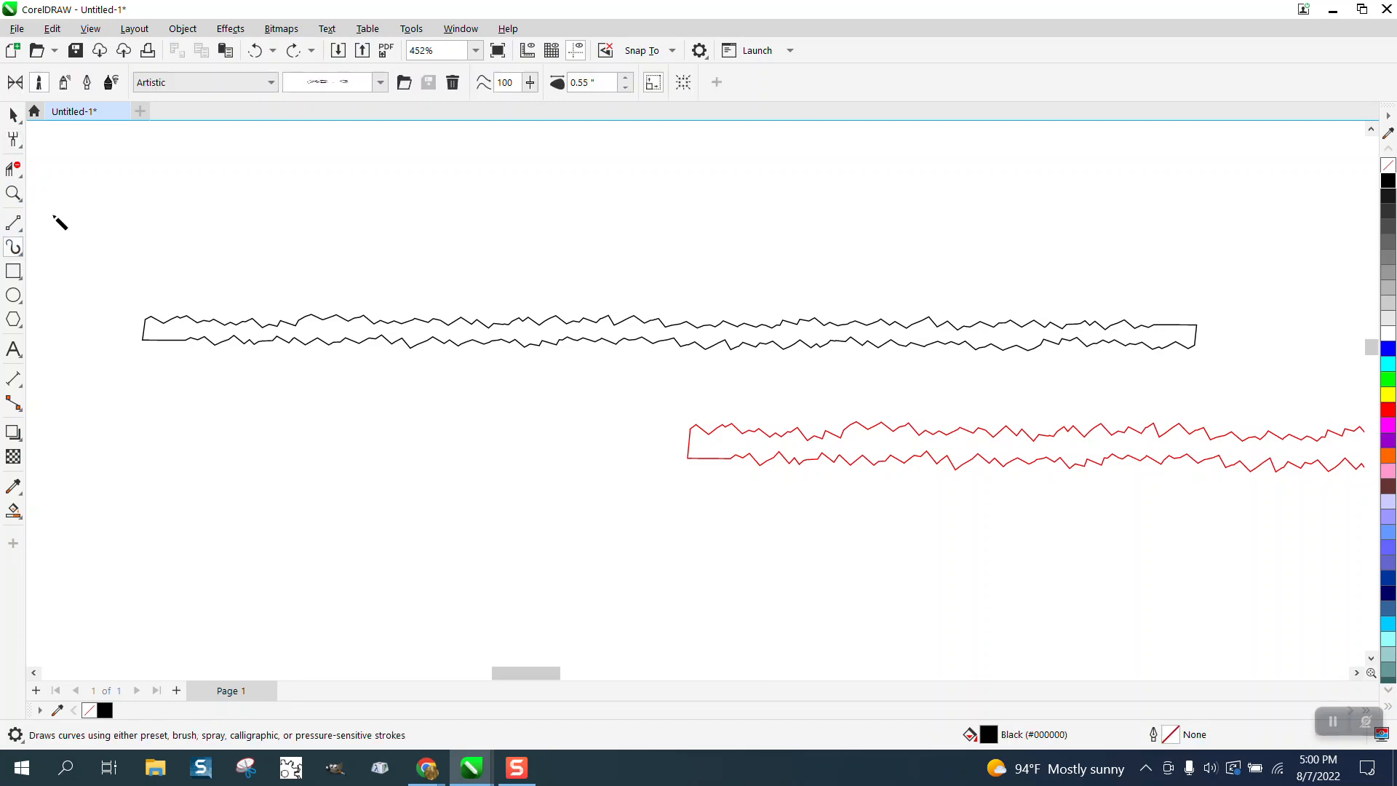
click(380, 83)
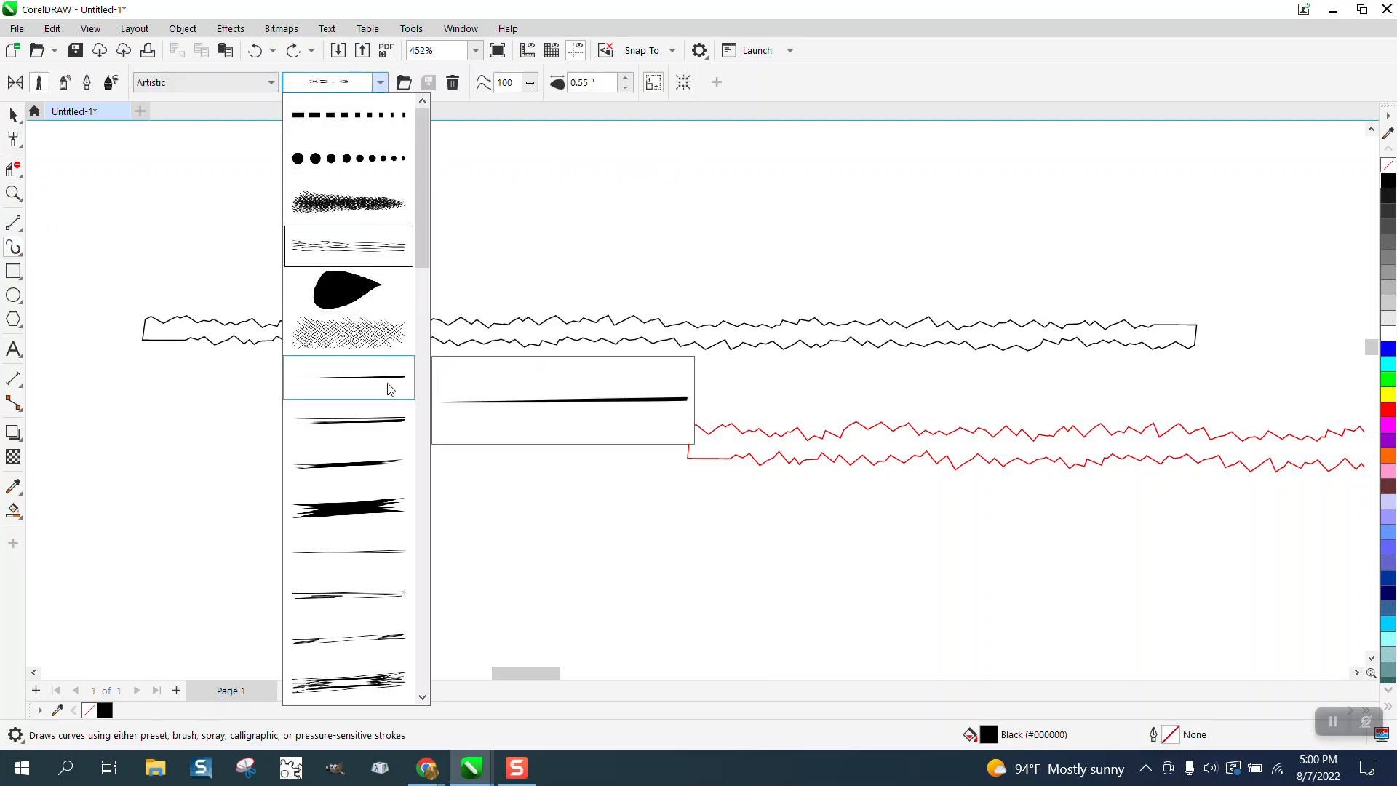
drag(422, 259, 429, 651)
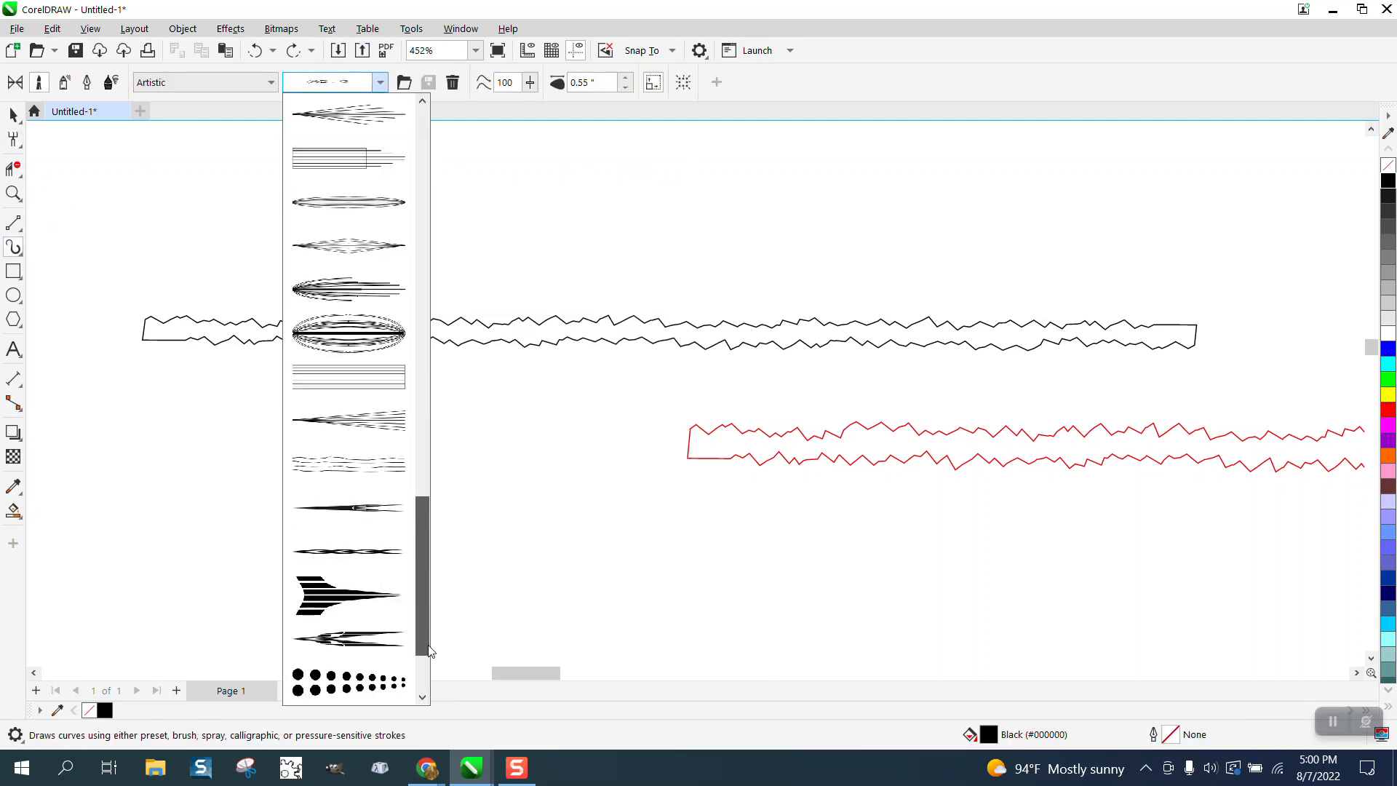
click(375, 471)
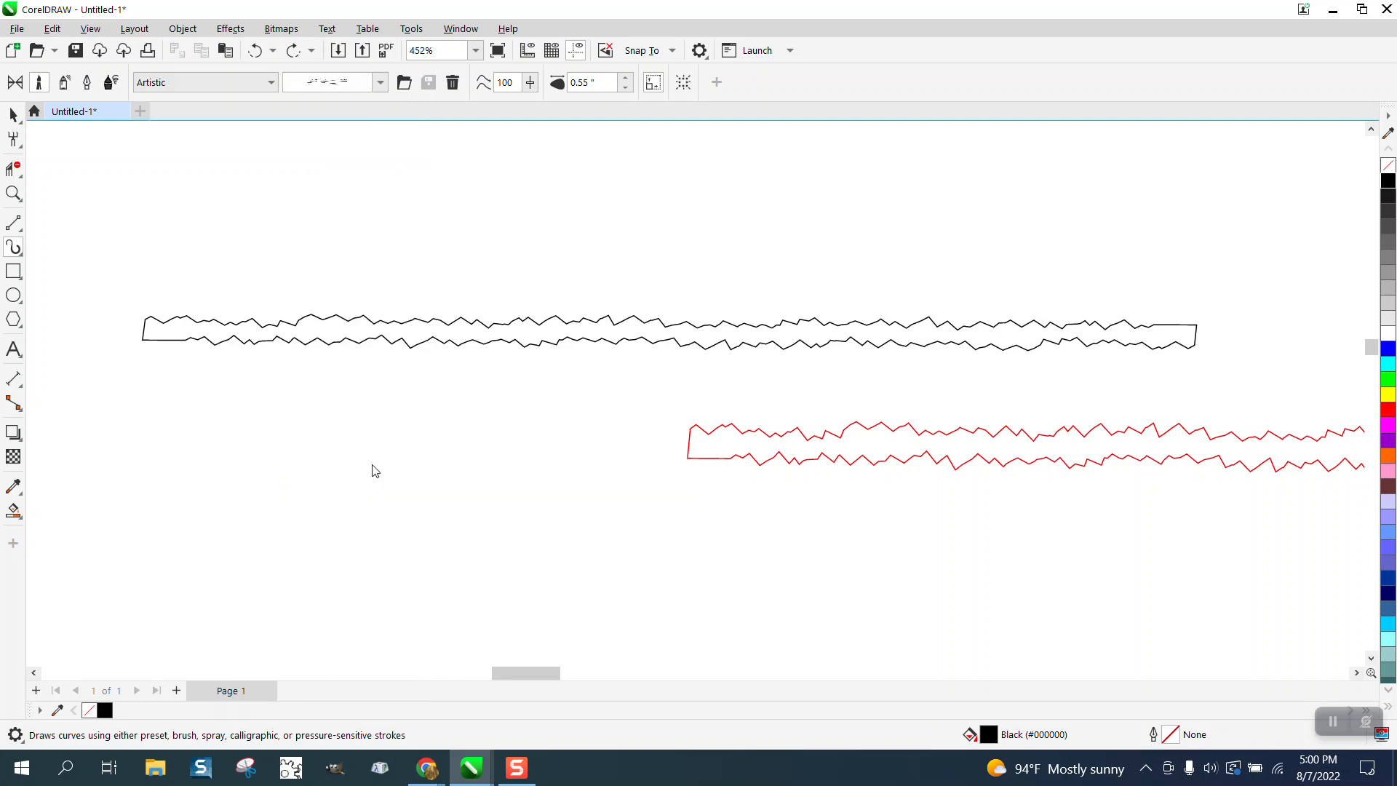
drag(202, 226, 760, 227)
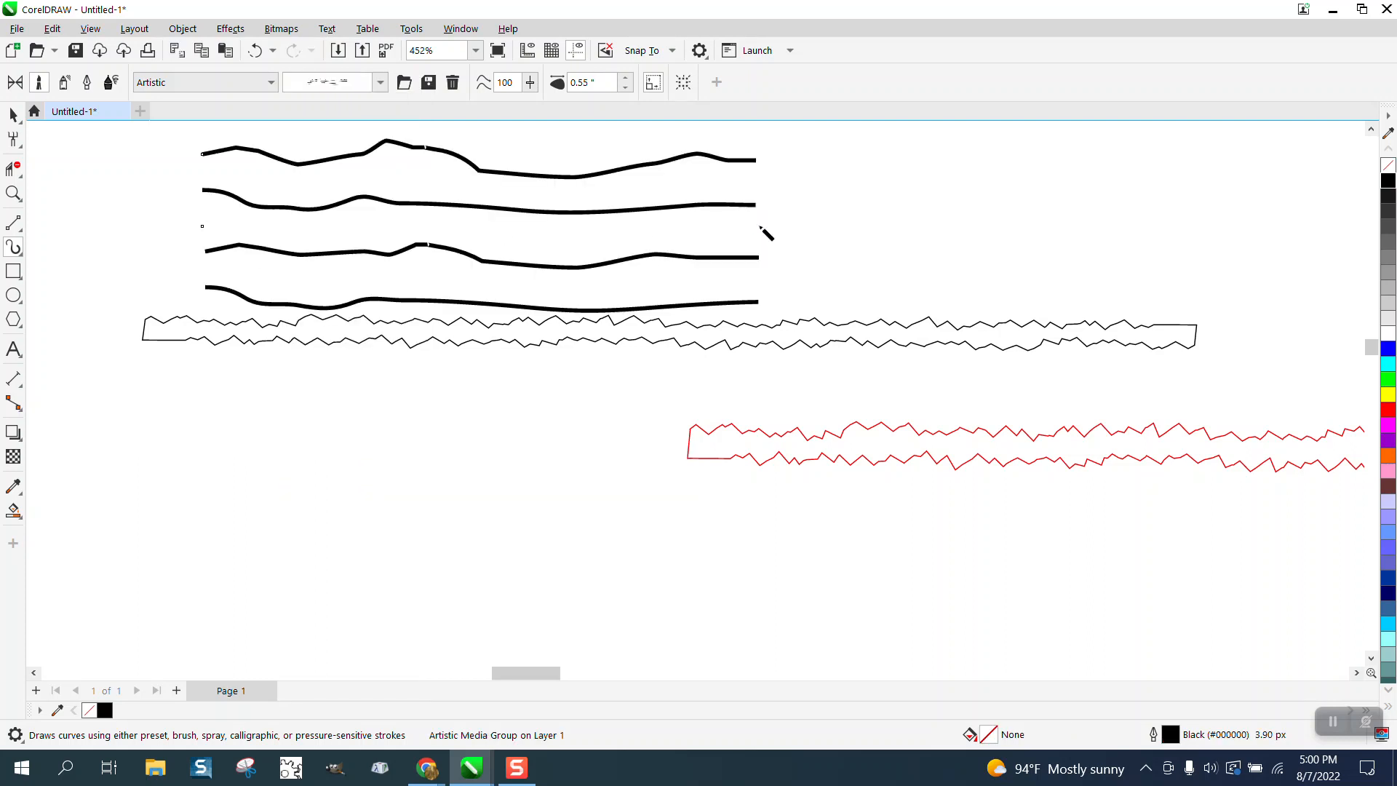
scroll(760, 228, down, 1)
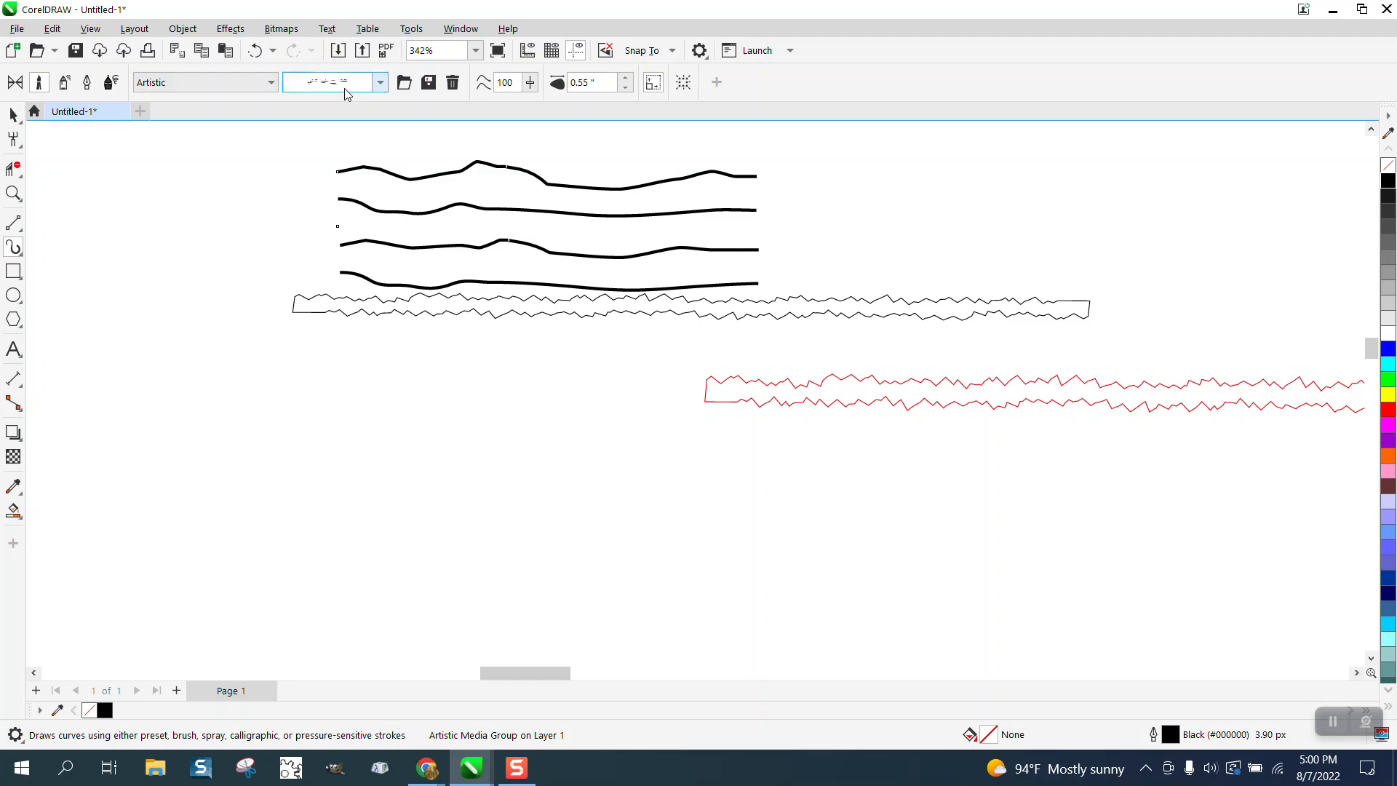
Reduce the Artistic Media stroke width to 0.14 inches
drag(601, 83, 566, 87)
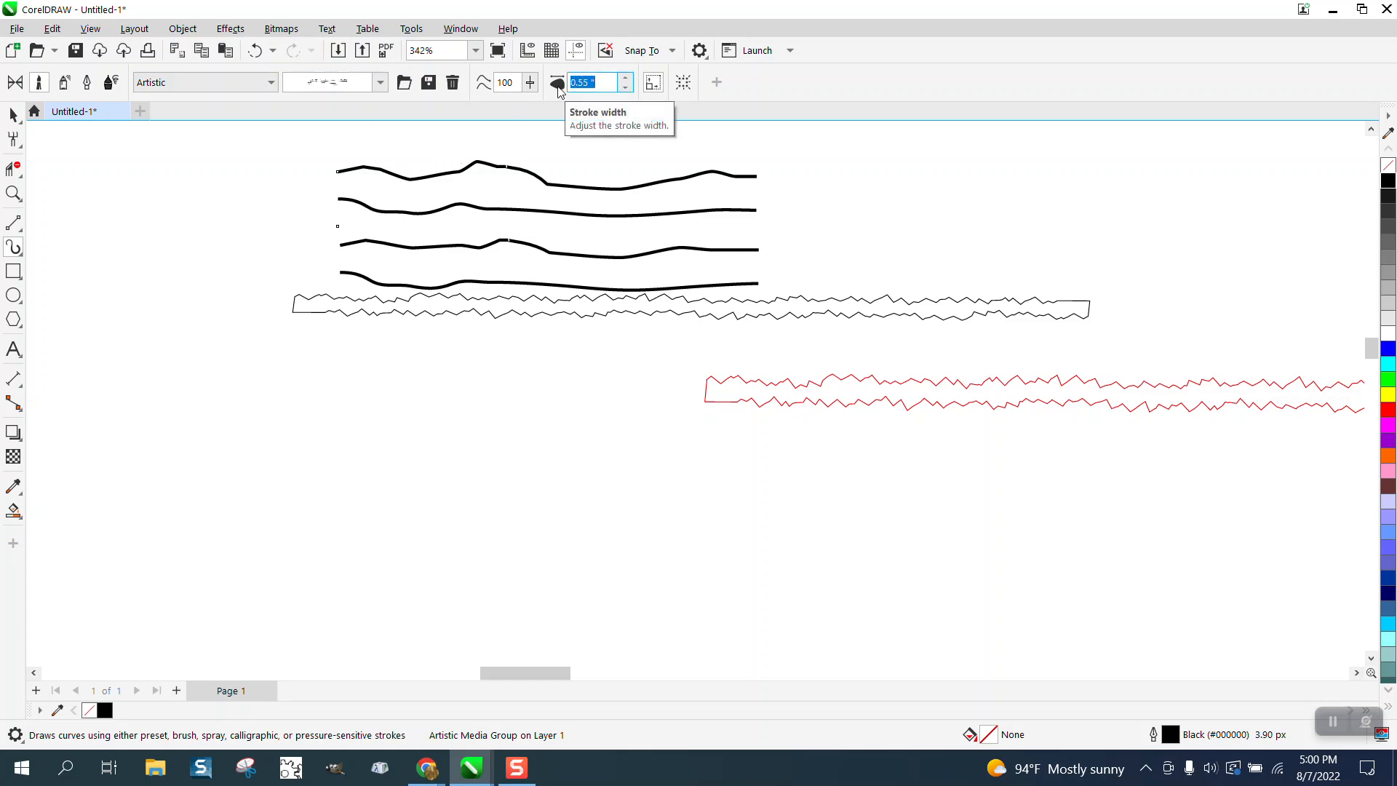
click(625, 88)
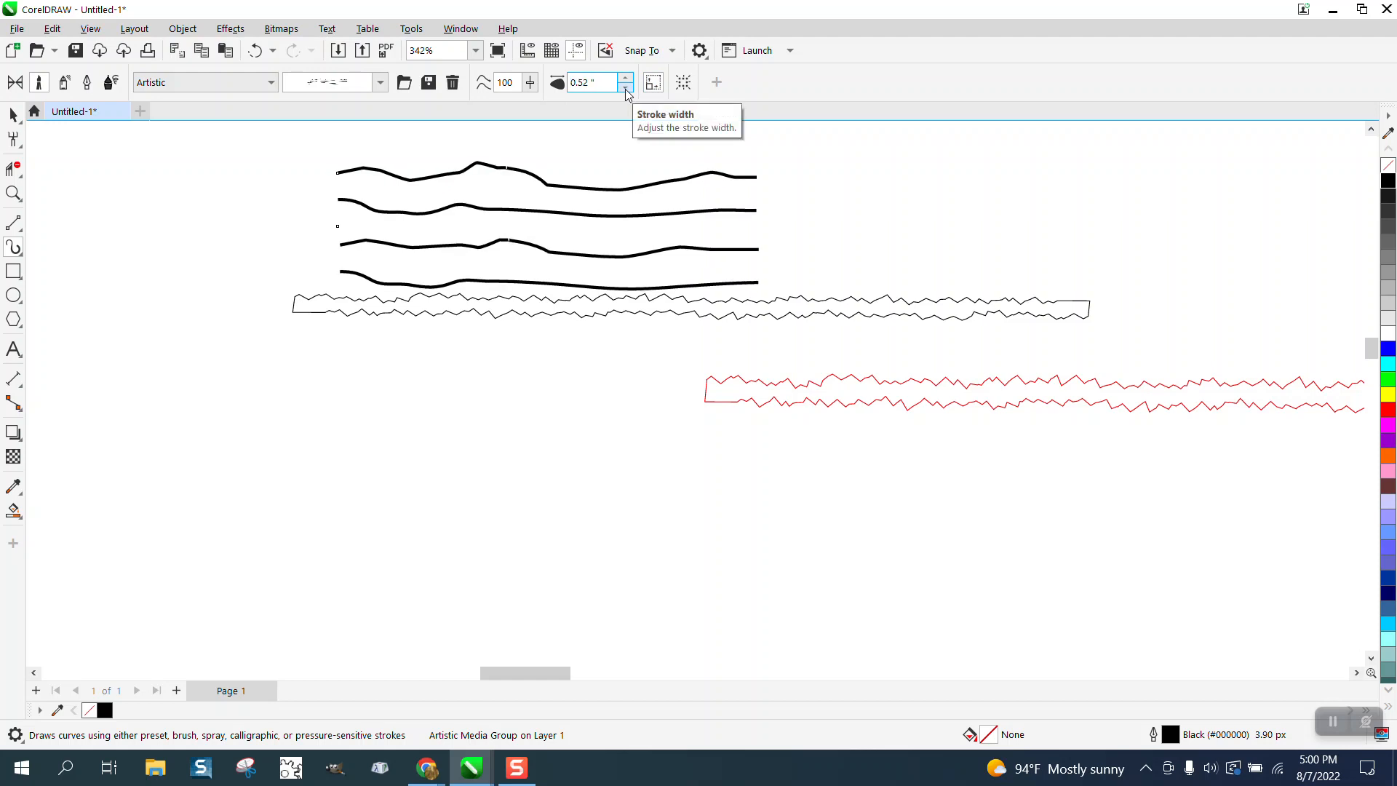
click(626, 89)
click(626, 89)
click(625, 88)
click(626, 89)
click(626, 89)
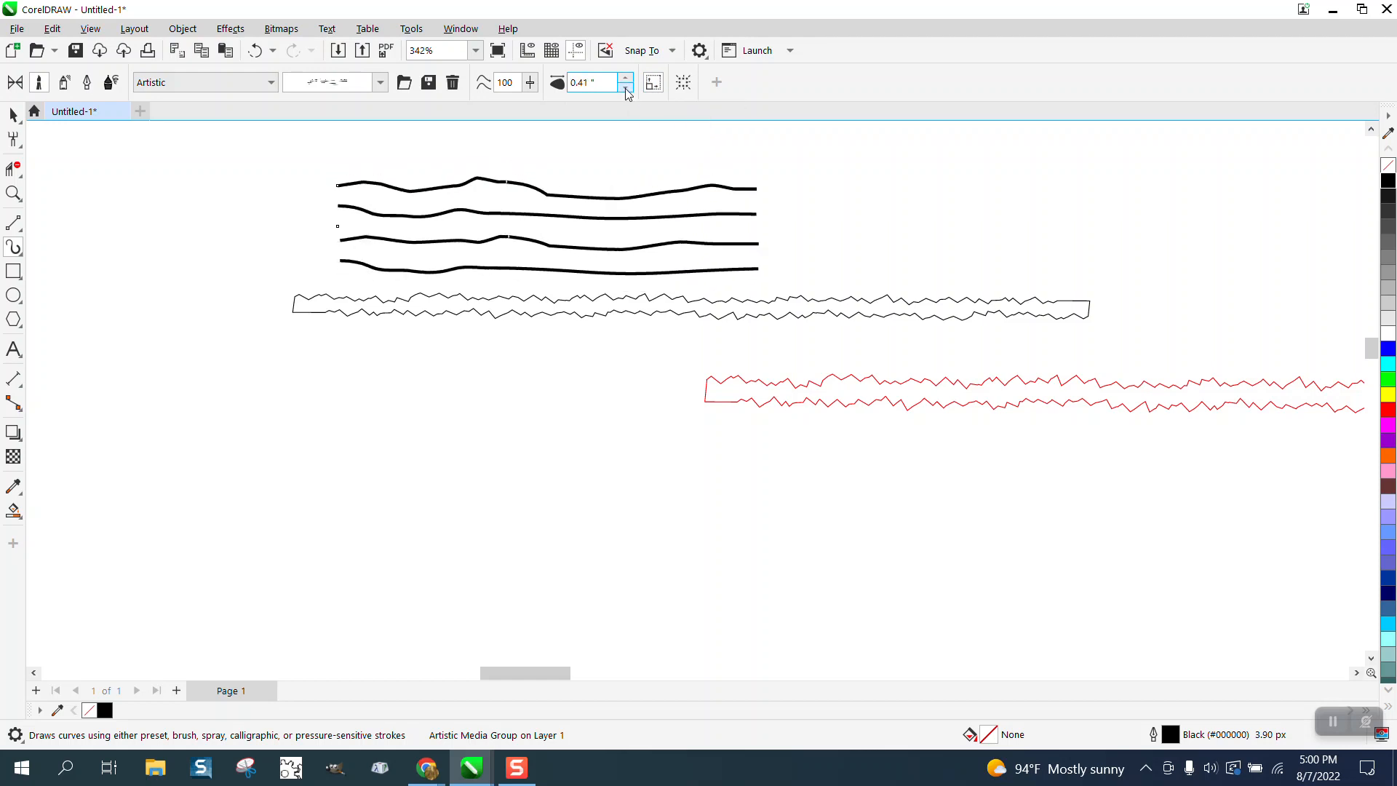
click(626, 89)
click(626, 88)
click(626, 88)
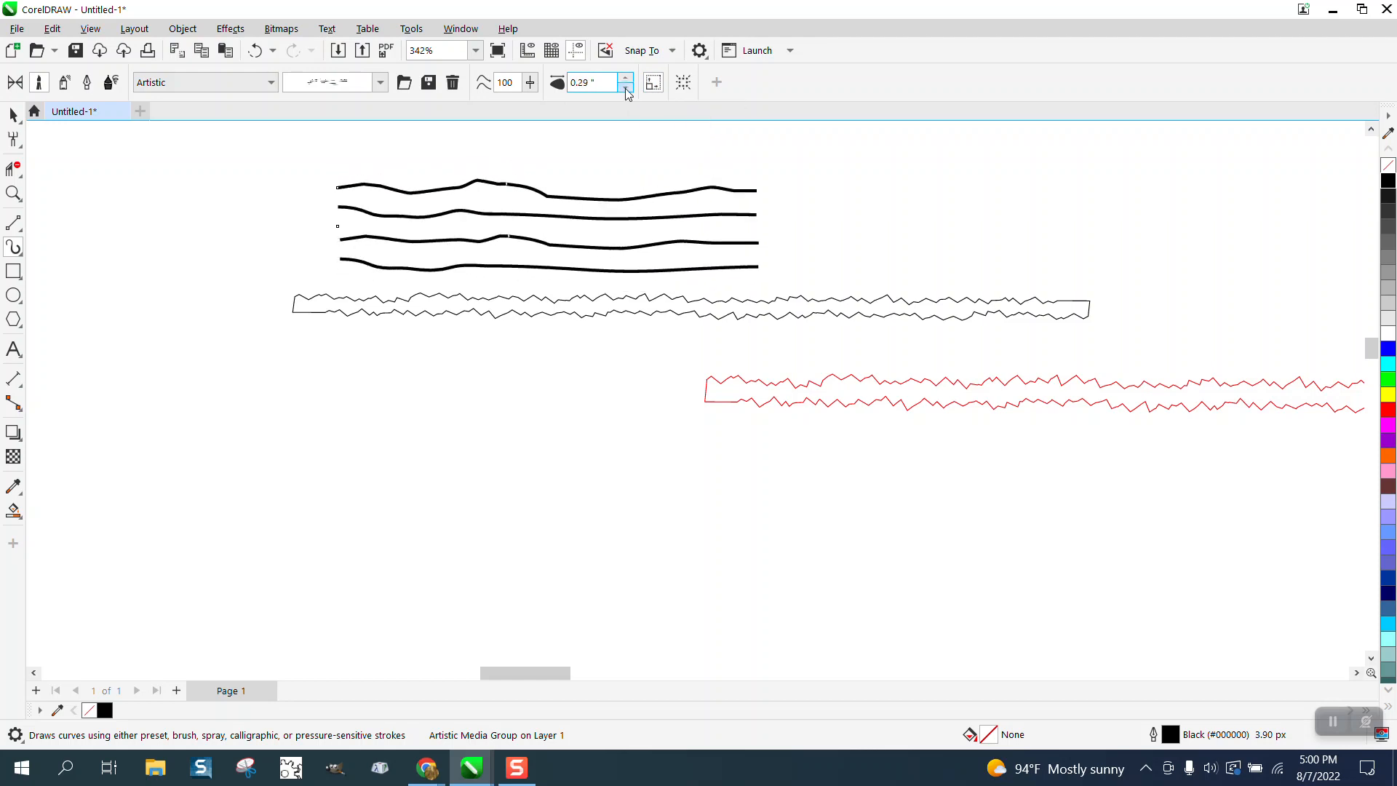
click(626, 88)
click(625, 89)
click(626, 89)
click(626, 88)
click(626, 89)
click(626, 89)
click(625, 89)
click(625, 89)
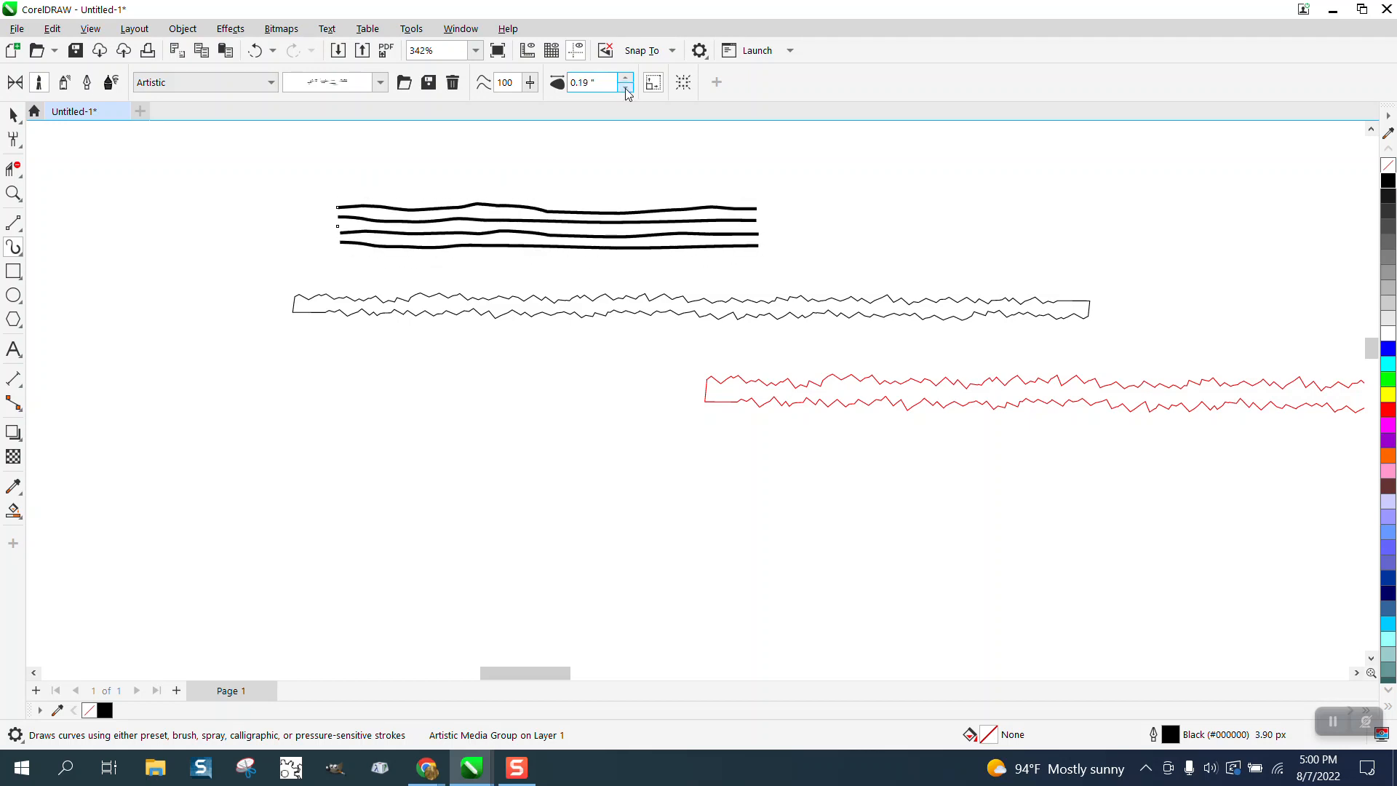
click(626, 88)
click(626, 88)
click(626, 89)
click(626, 89)
click(626, 88)
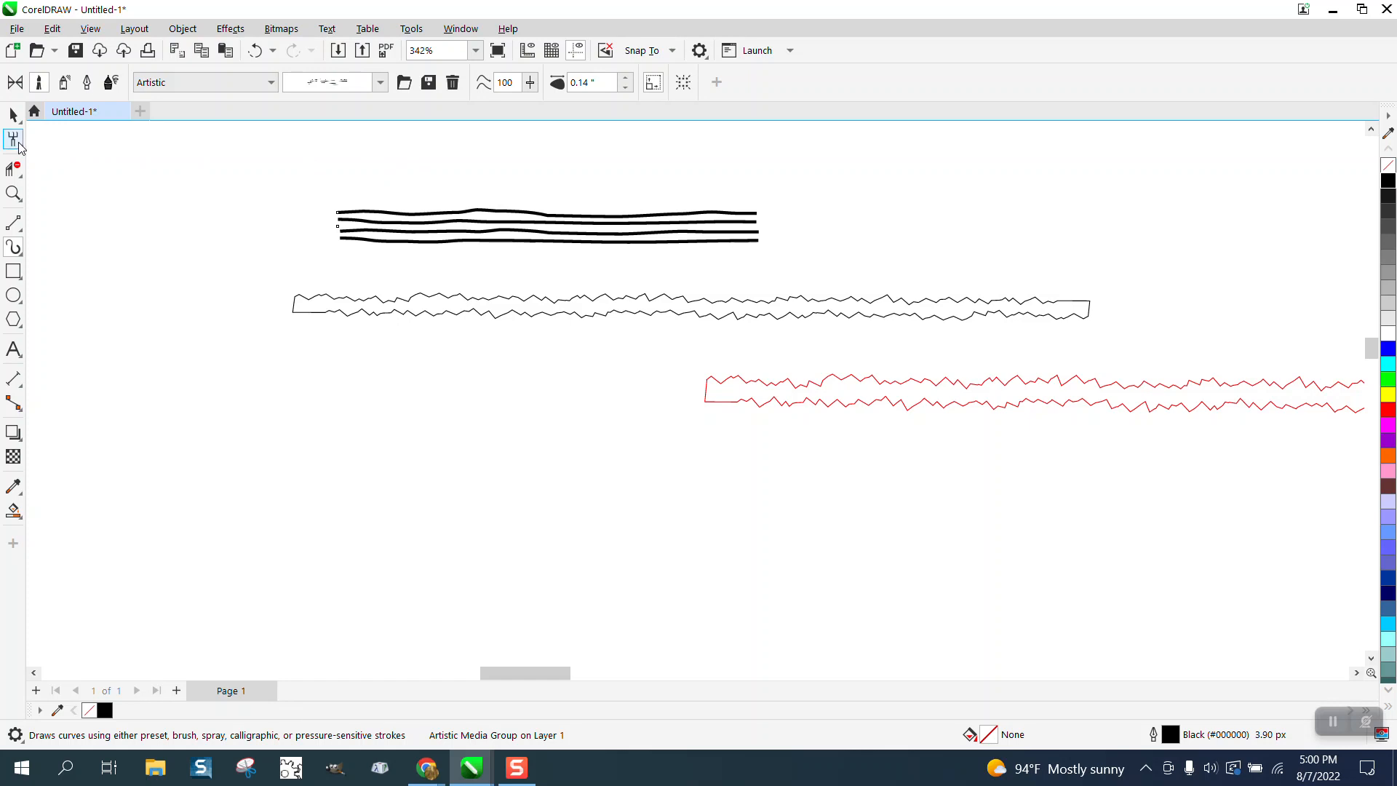
Break the Artistic Media stroke apart and move its red path line up and right, clear of the black lines
click(13, 115)
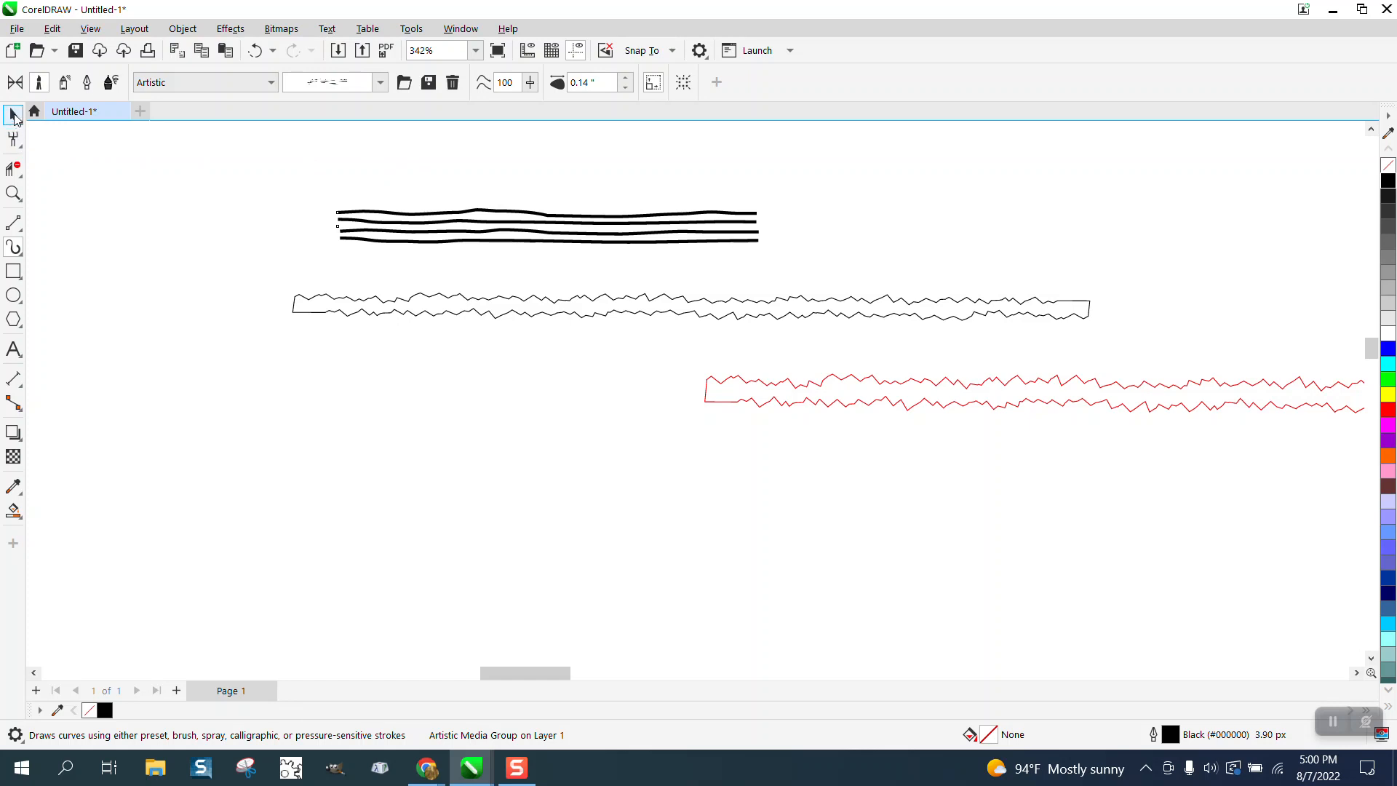
click(183, 28)
click(321, 421)
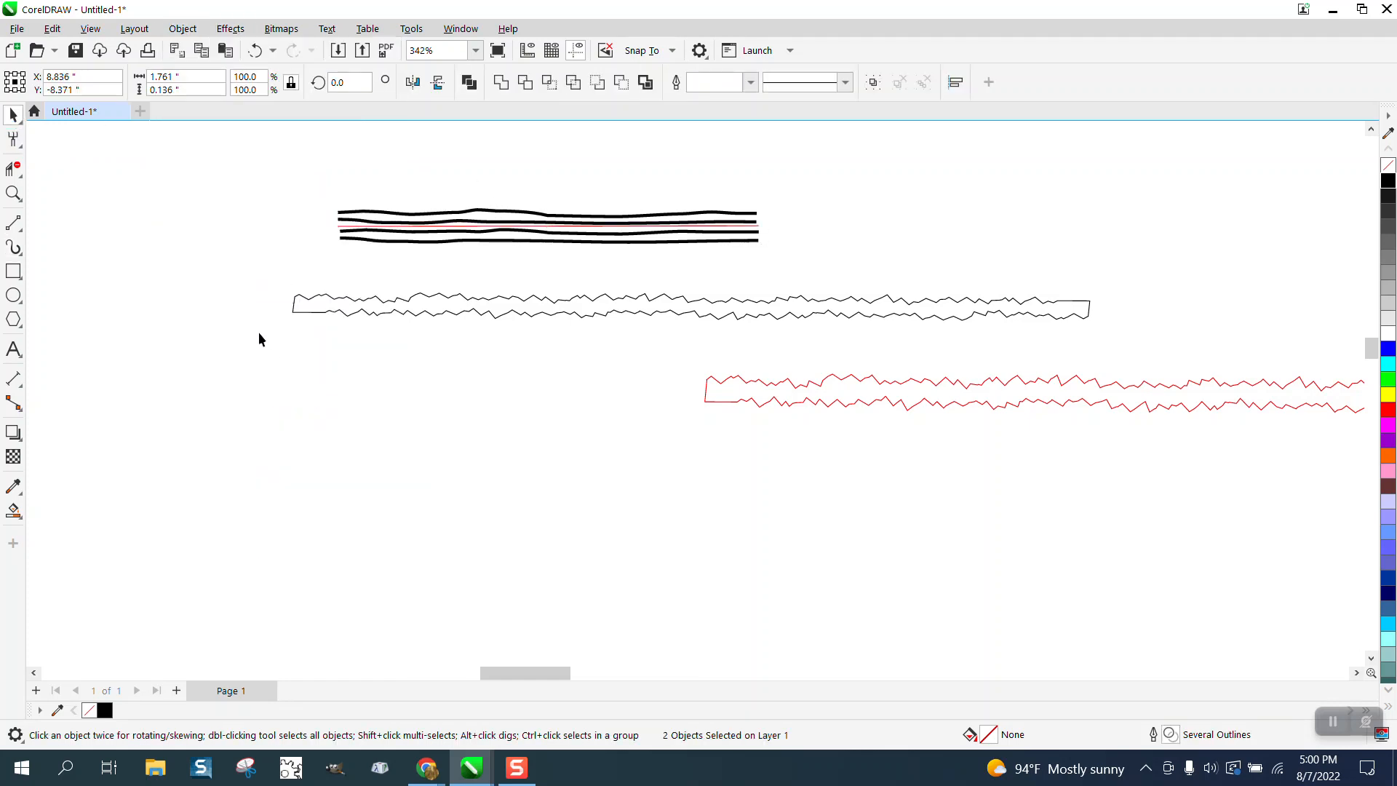
click(260, 336)
mouse_move(561, 233)
mouse_down()
mouse_move(639, 187)
mouse_move(645, 155)
mouse_up()
click(490, 226)
click(490, 226)
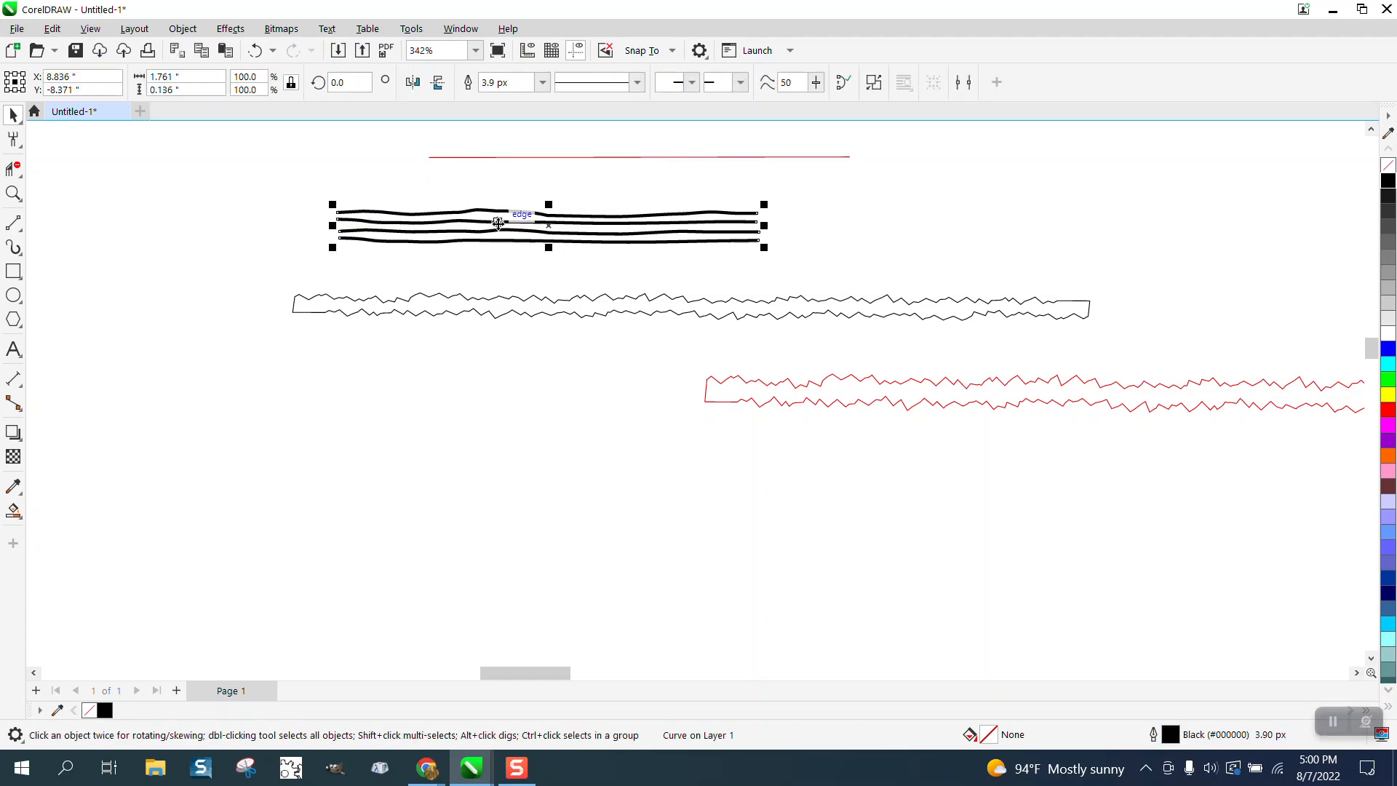
Try roughening the two middle black lines with one pass of a 0.1-inch nib and undo it
click(19, 143)
mouse_move(342, 222)
mouse_down()
mouse_move(419, 228)
mouse_move(736, 235)
mouse_up()
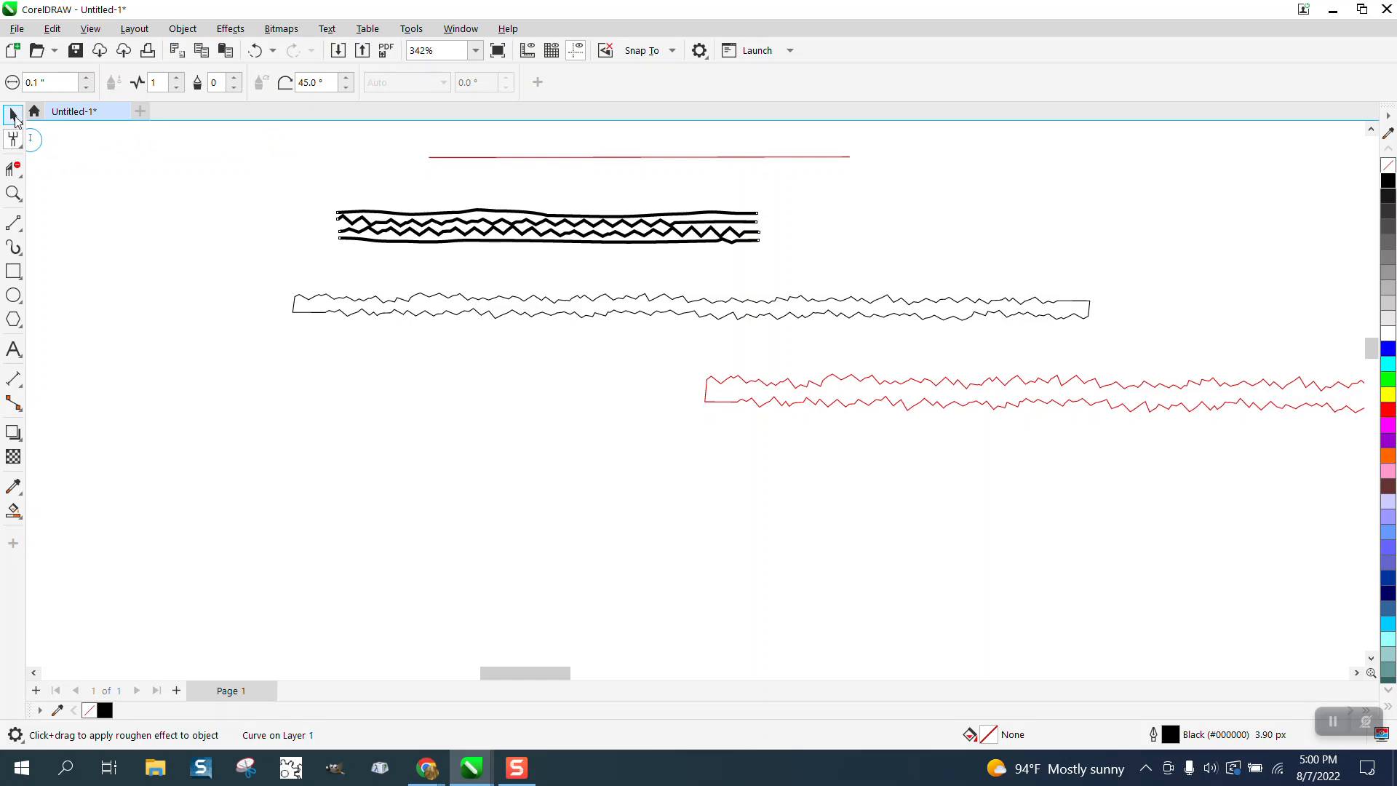
click(254, 51)
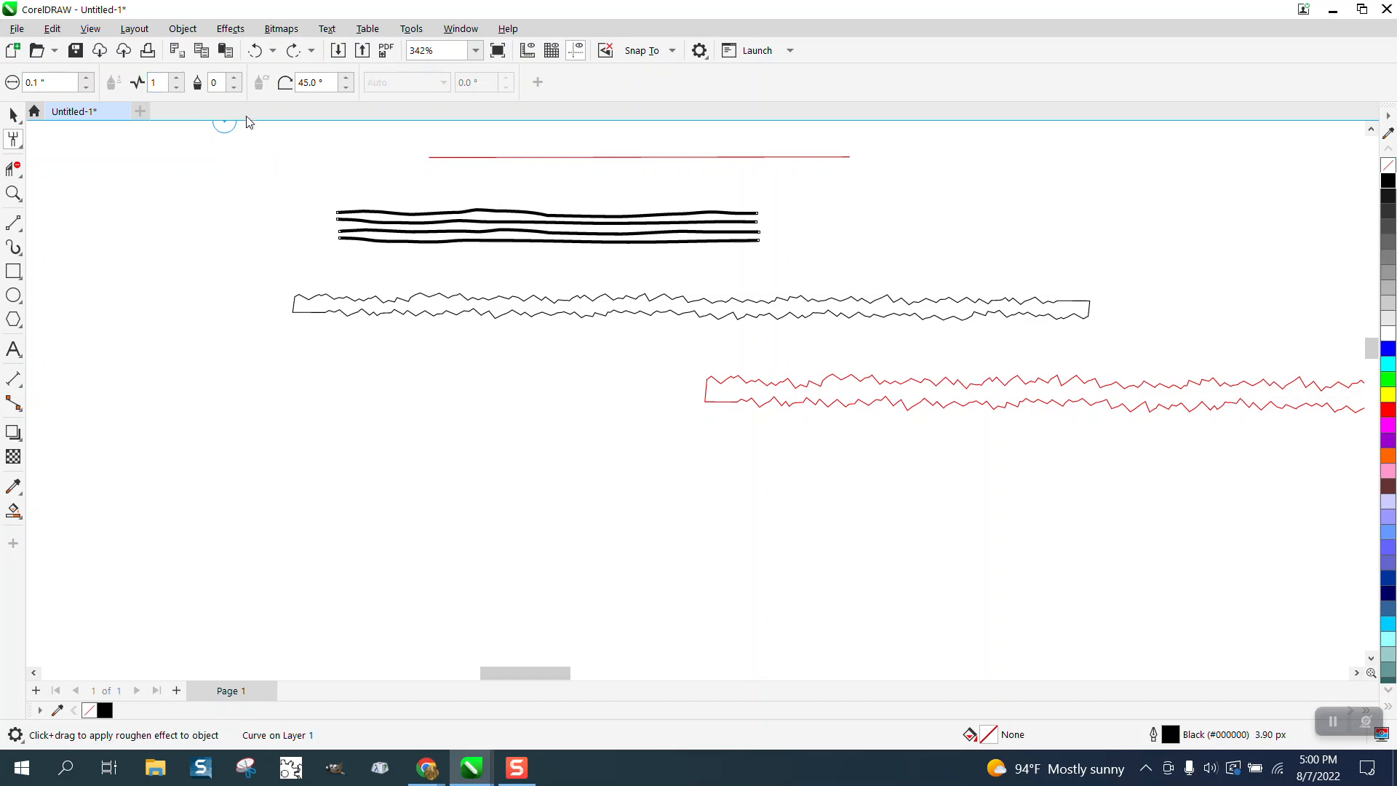
Roughen all four black lines along their length with a 0.1-inch nib
mouse_move(517, 237)
mouse_down()
mouse_move(680, 233)
mouse_move(357, 208)
mouse_up()
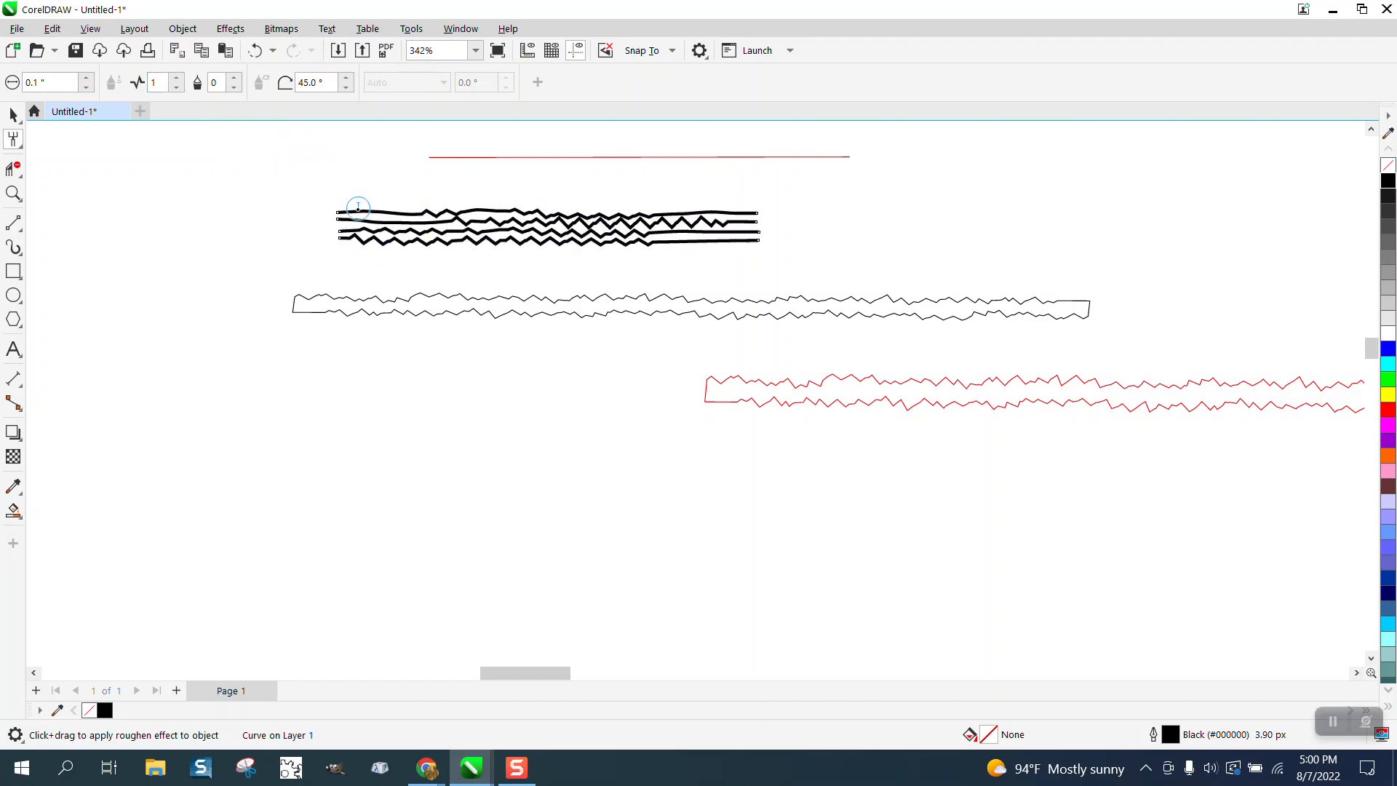
mouse_move(752, 222)
mouse_down()
mouse_move(668, 243)
mouse_move(316, 242)
mouse_move(799, 231)
mouse_move(351, 235)
mouse_move(375, 206)
mouse_move(760, 208)
mouse_up()
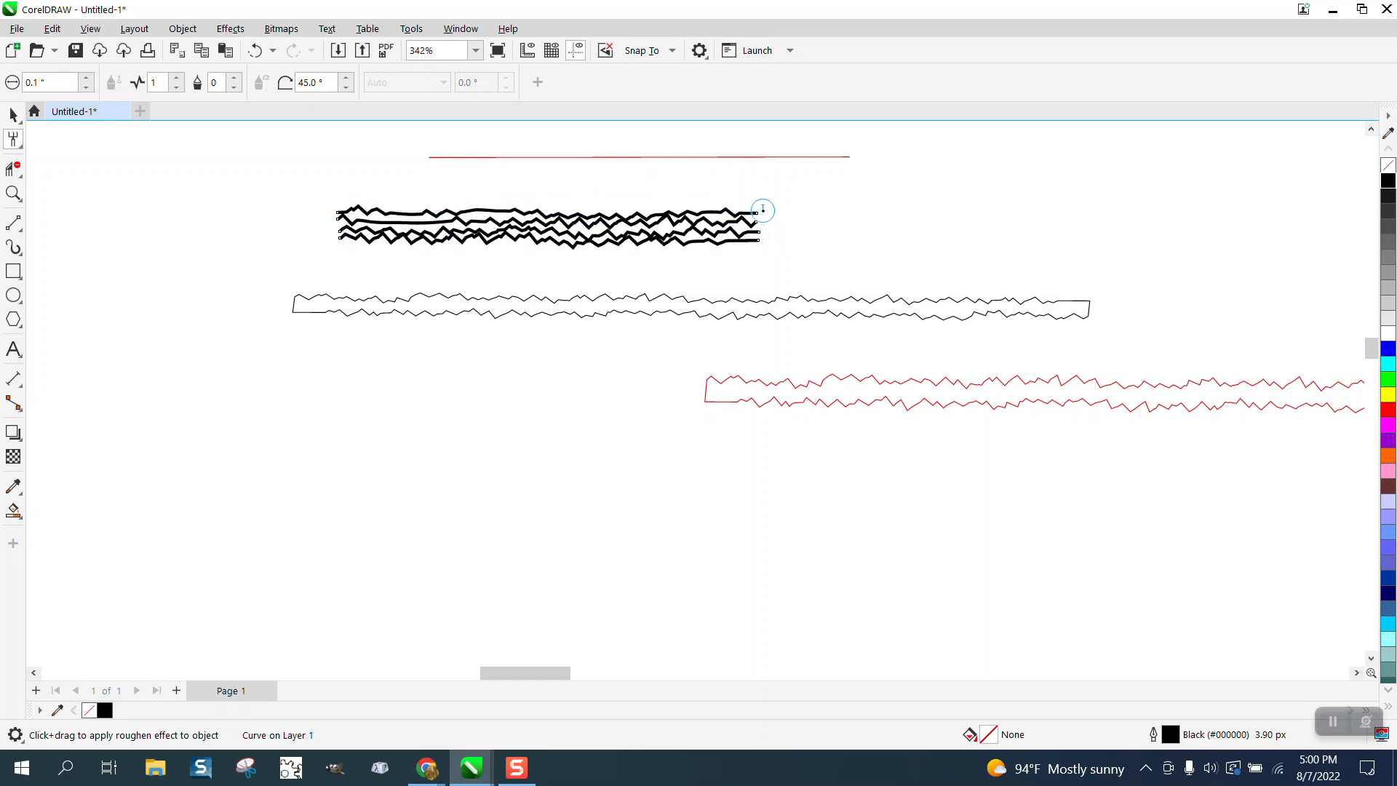
Squash the roughened lines vertically to about 24% of their height and place them over the black outline's lower edge
click(13, 114)
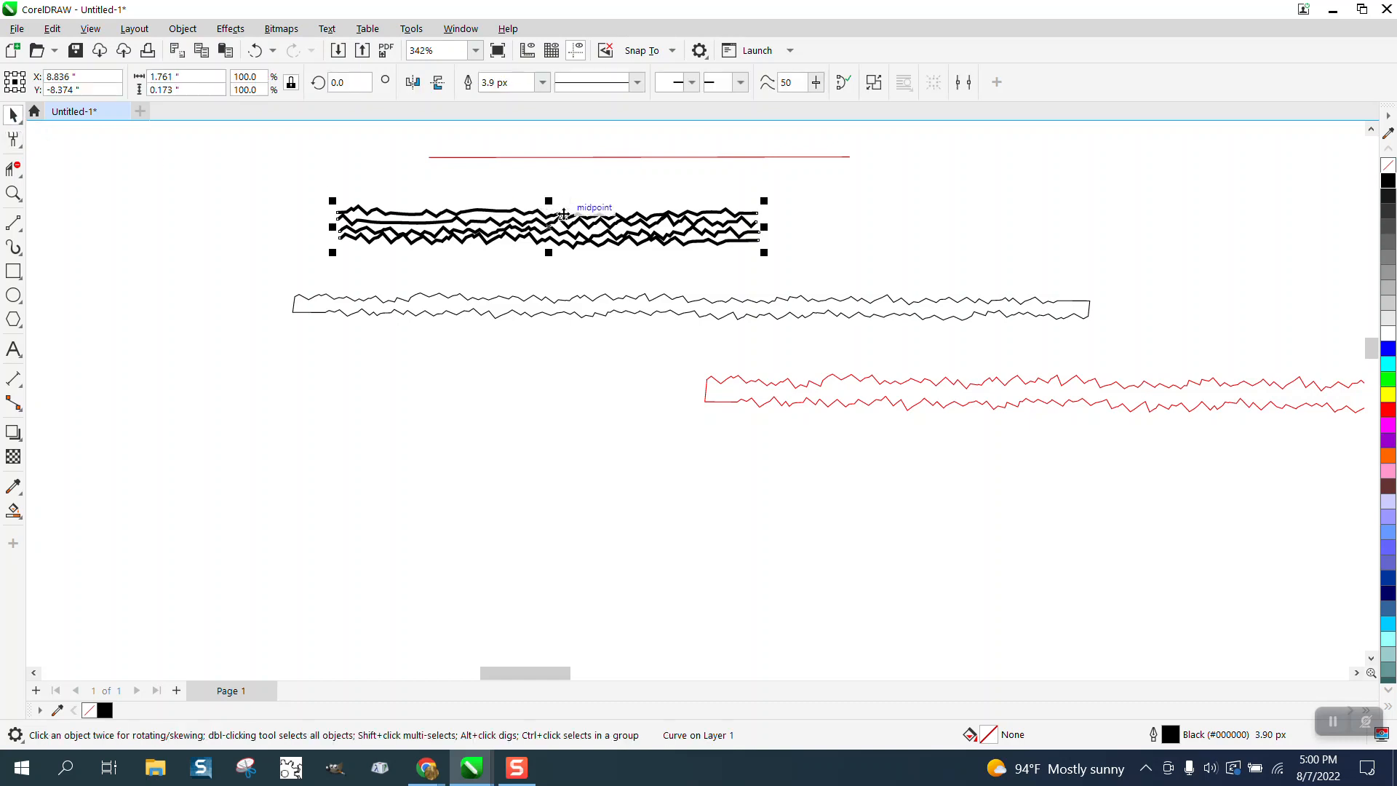
drag(550, 203, 549, 313)
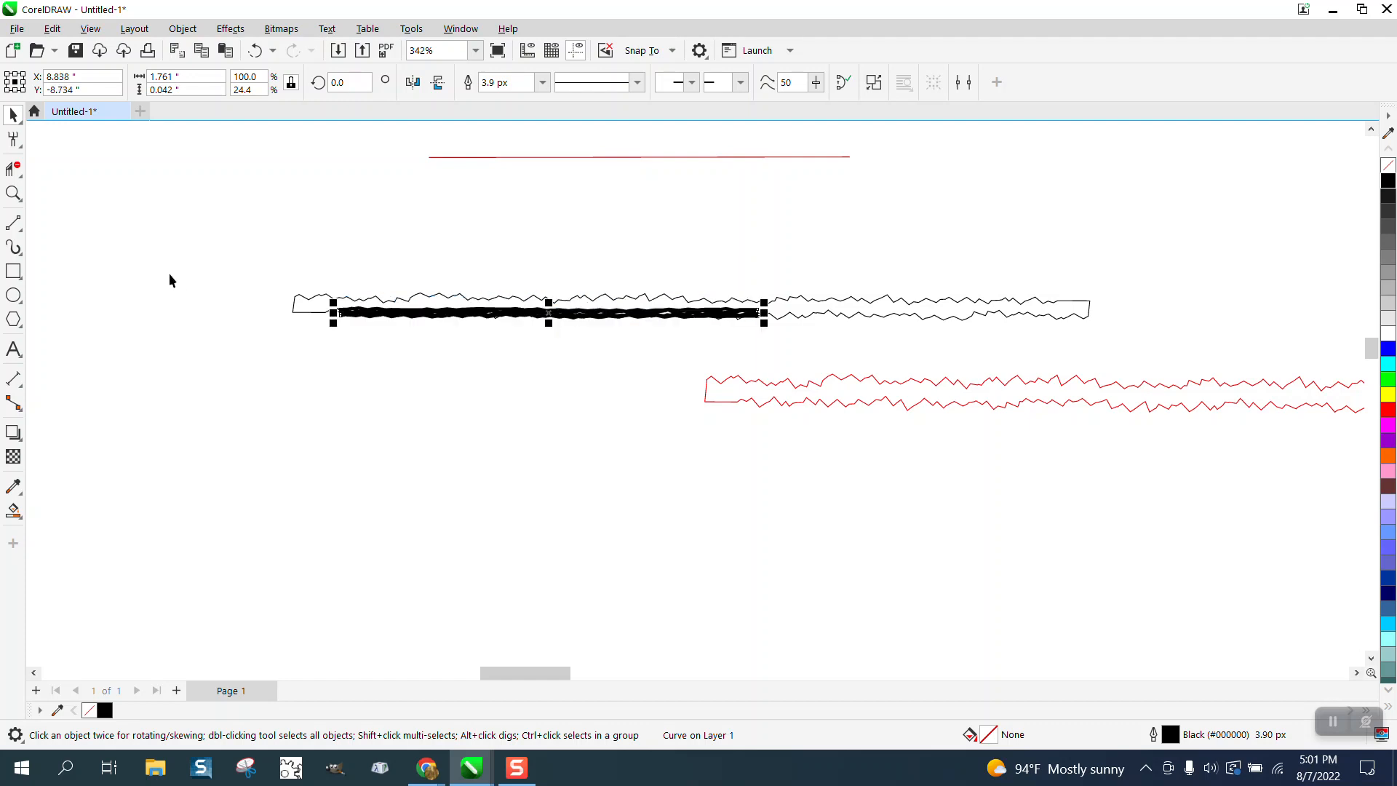
Try the Hairline outline width on the squashed lines and settle on 1.0 px
click(13, 193)
mouse_move(325, 270)
mouse_down()
mouse_move(429, 342)
mouse_move(971, 394)
mouse_up()
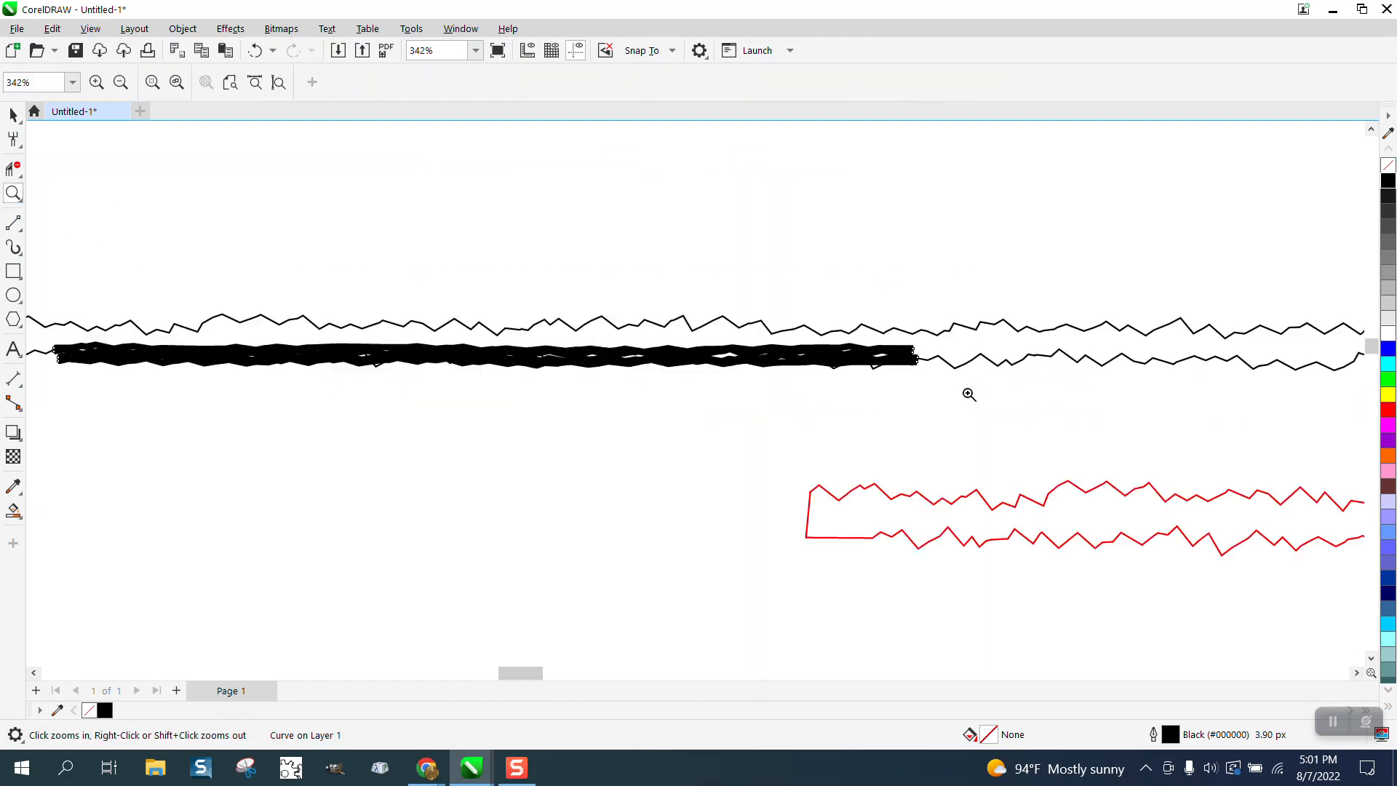
click(13, 115)
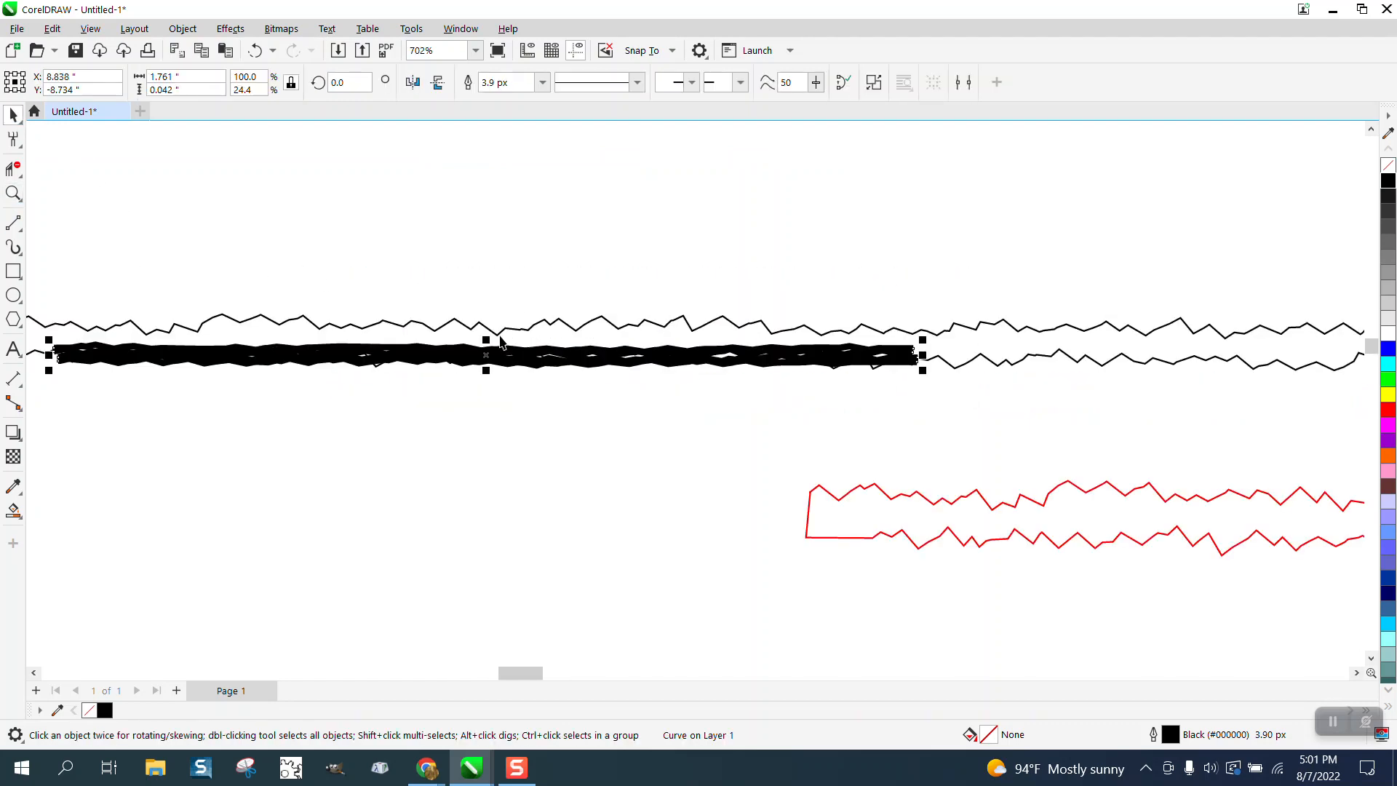
click(542, 82)
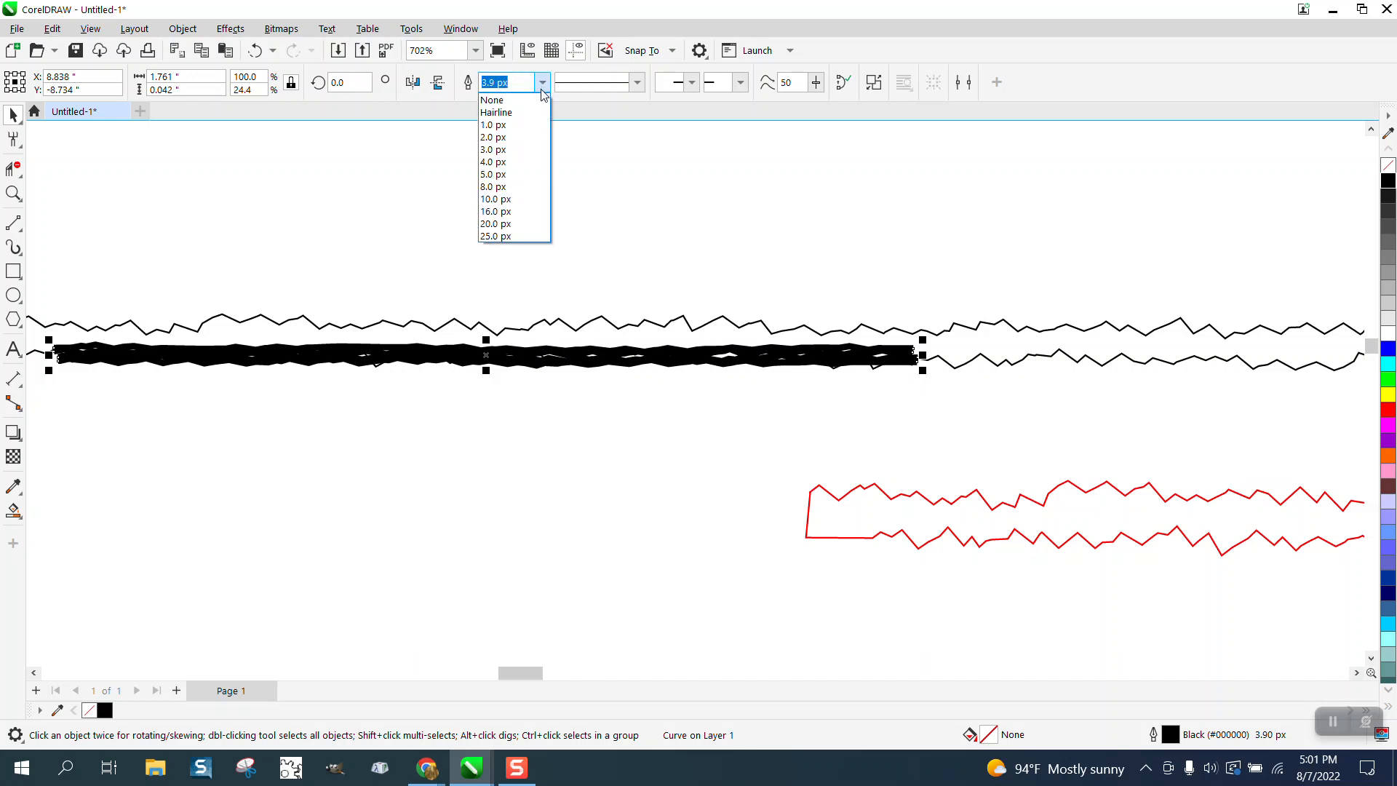
click(509, 112)
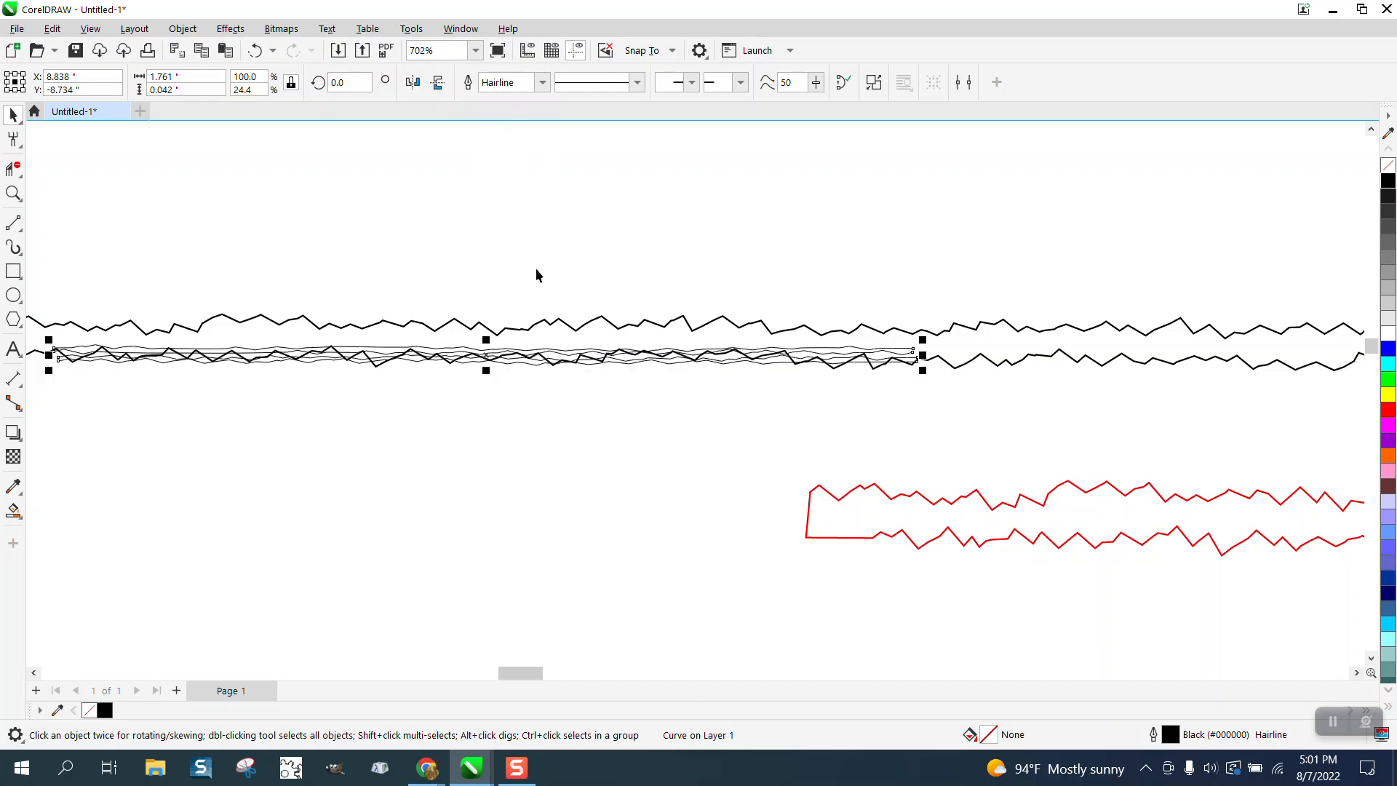
click(542, 82)
click(519, 131)
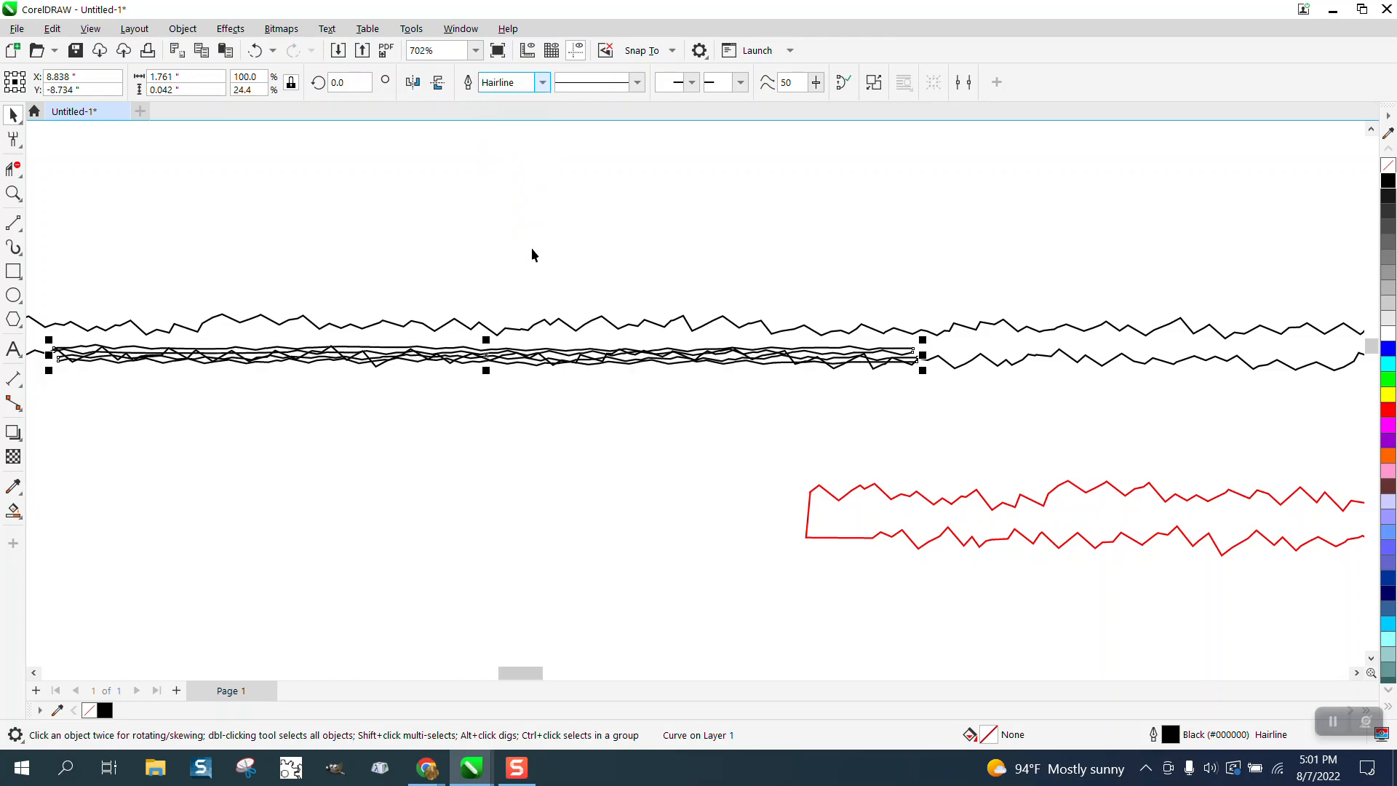
Move the thin lines up inside the black jagged outline and stretch them horizontally to nearly its full length
drag(506, 348, 502, 337)
scroll(490, 260, down, 2)
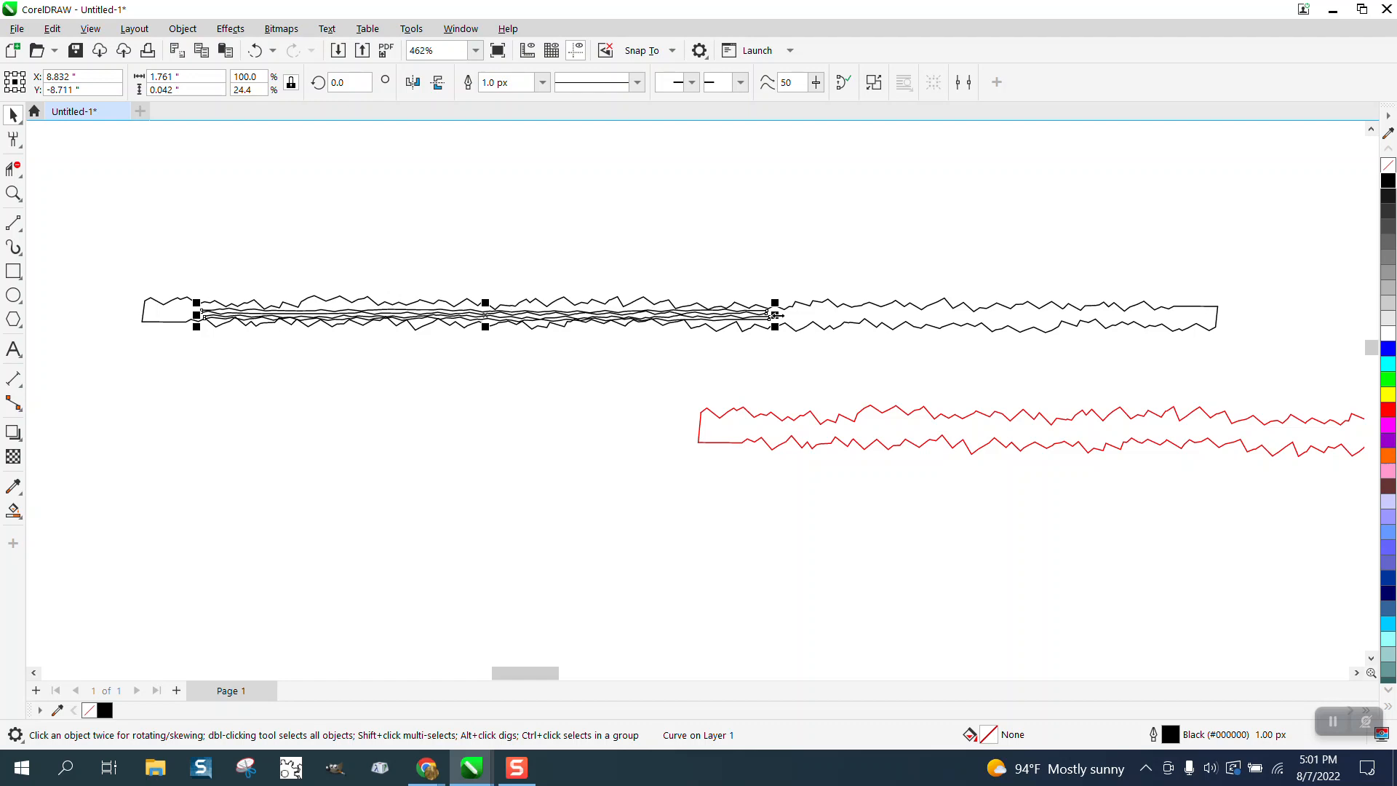
drag(776, 315, 1216, 312)
drag(195, 313, 357, 329)
Convert the outlines of the thin roughened lines inside the black jagged shape to objects
drag(1228, 347, 1230, 348)
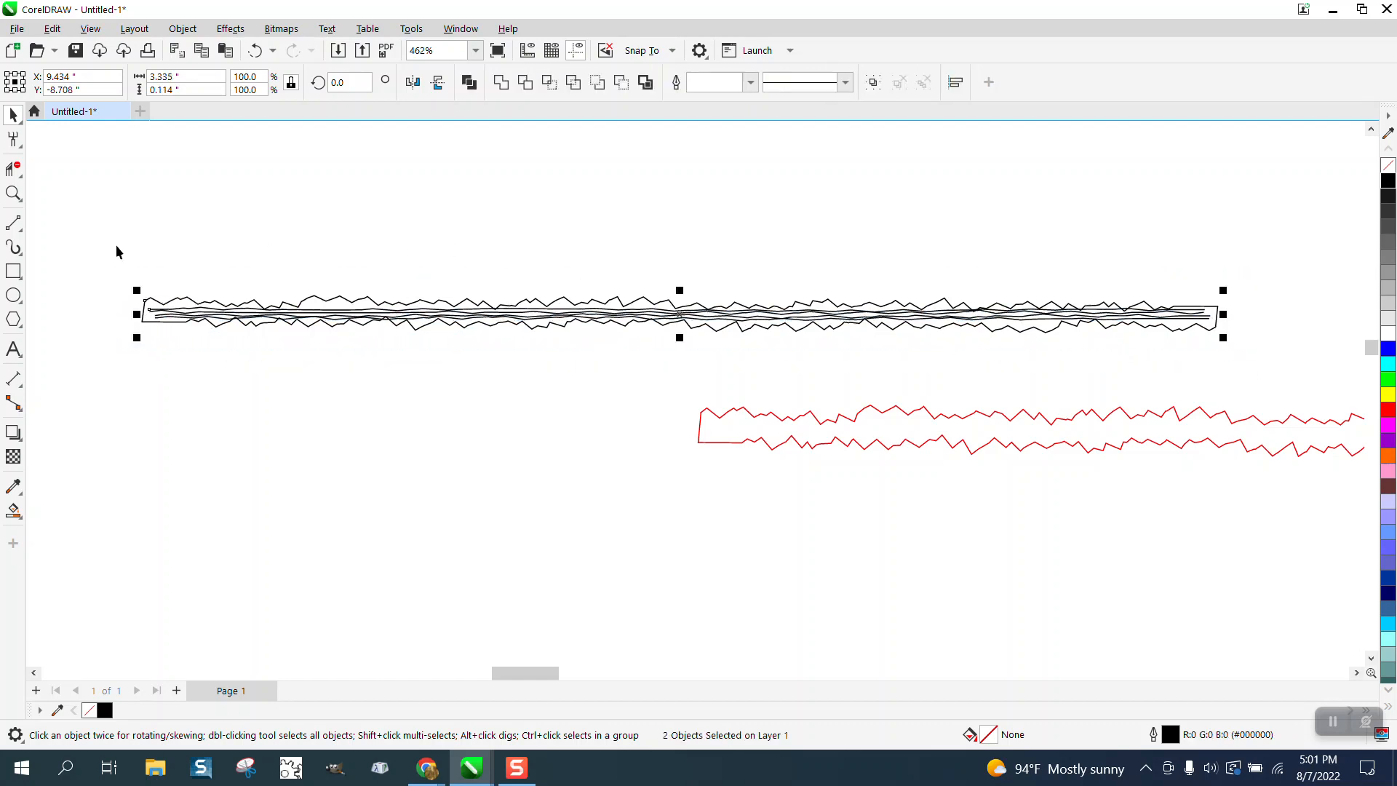
click(20, 200)
drag(135, 279, 1324, 390)
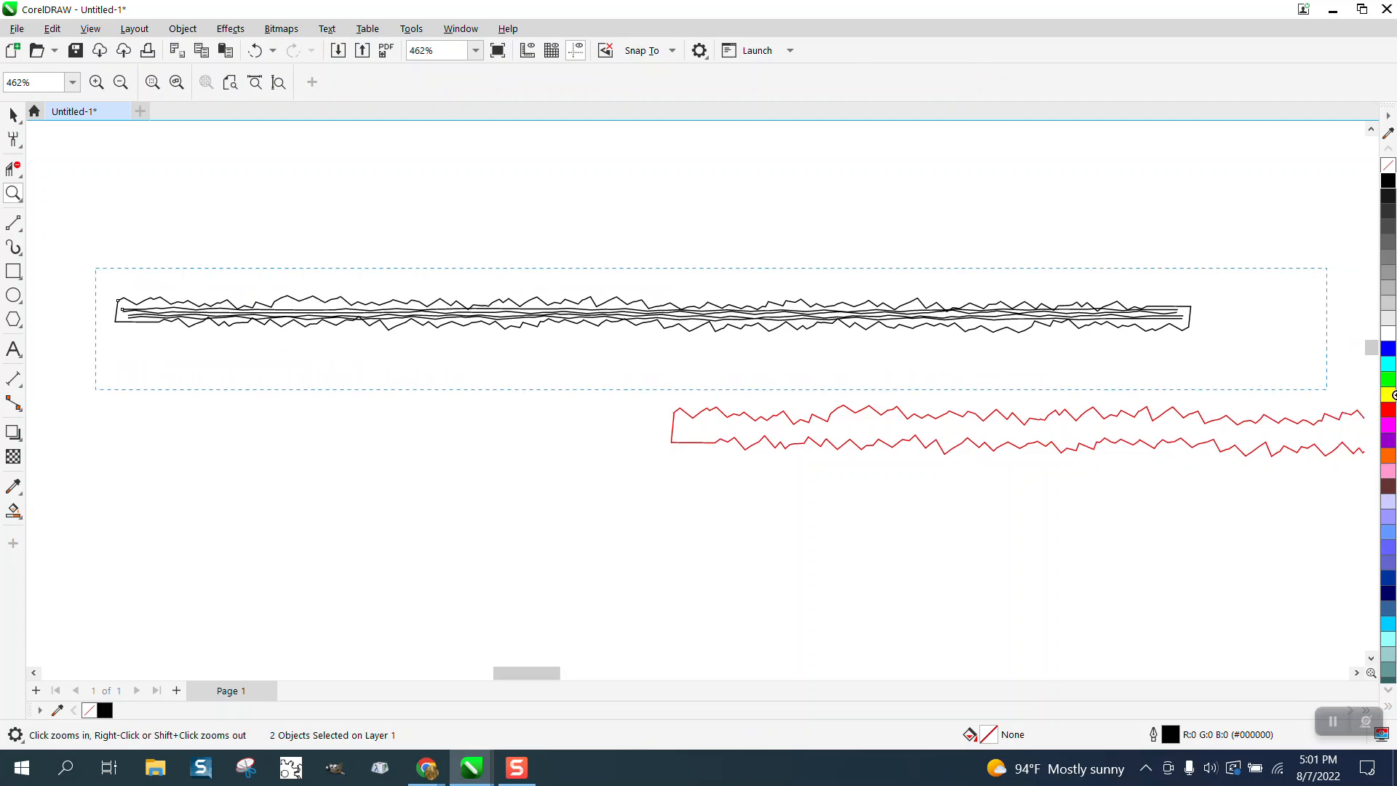
scroll(780, 309, down, 1)
drag(271, 311, 579, 408)
click(13, 511)
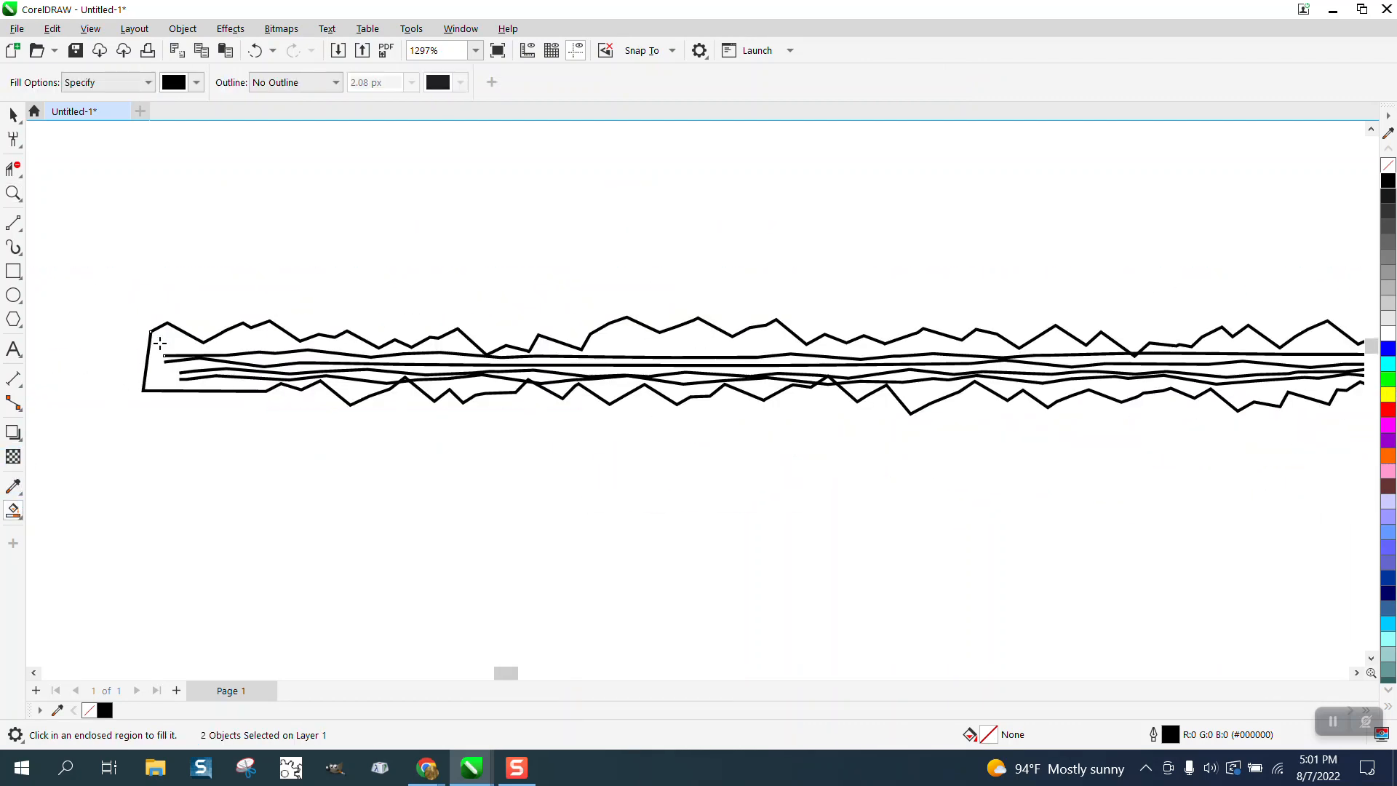
click(13, 115)
click(99, 155)
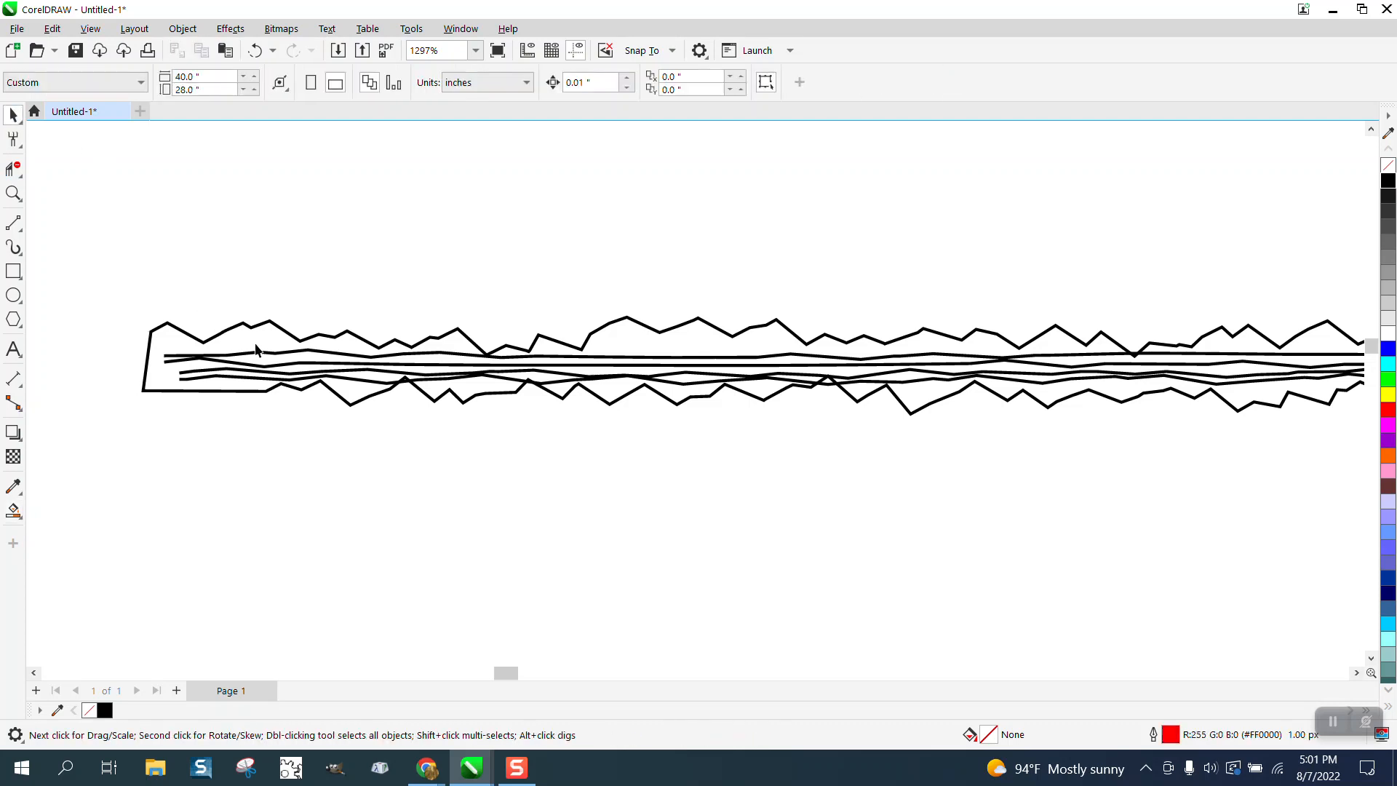
click(263, 355)
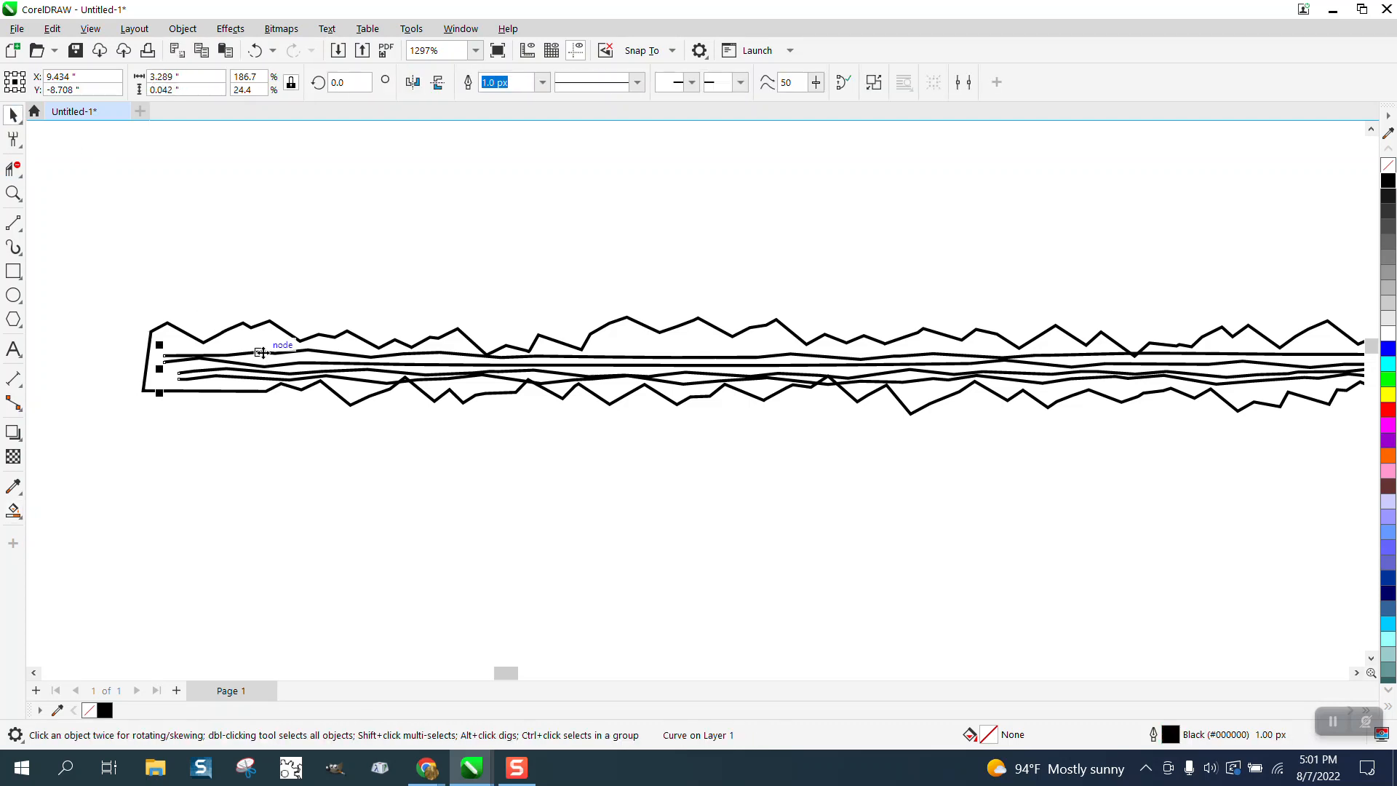
click(183, 29)
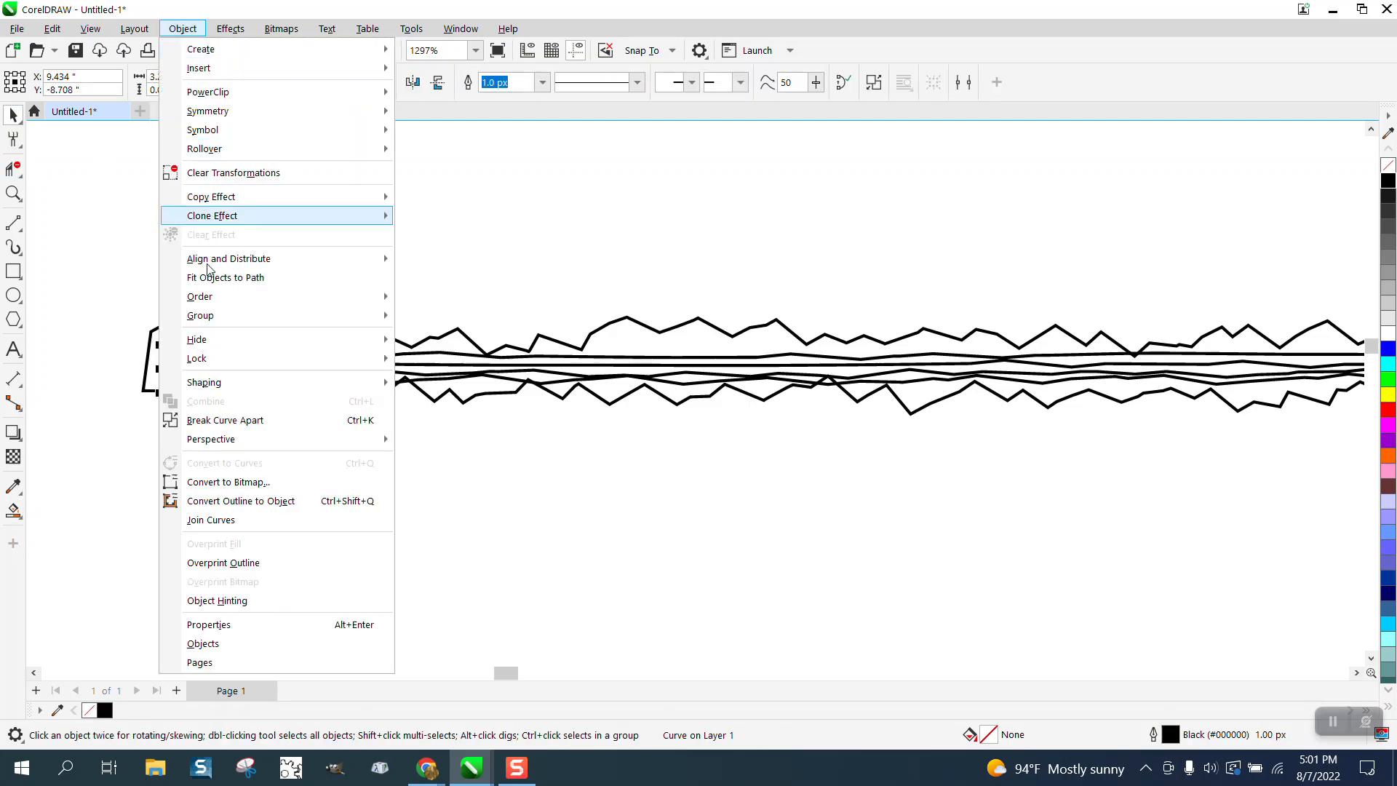
click(247, 506)
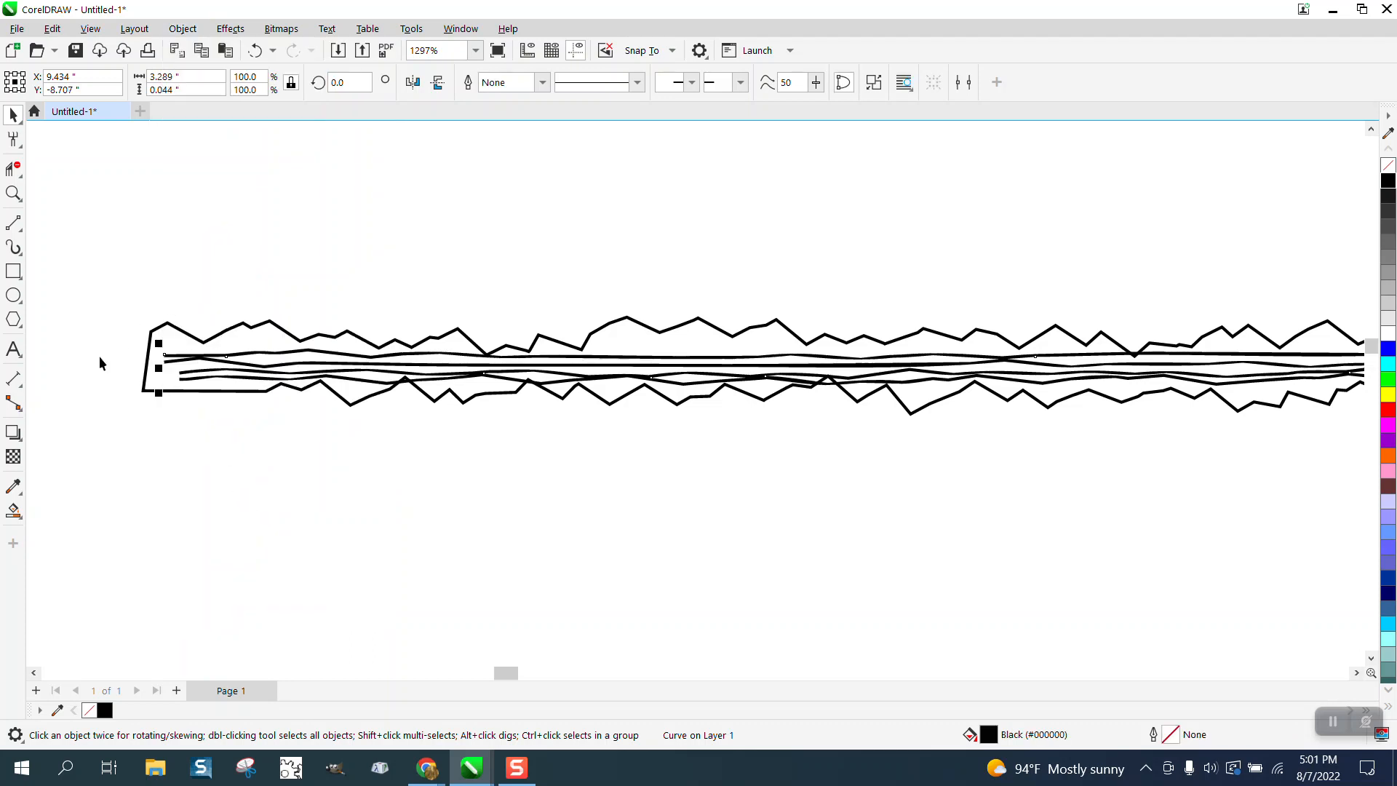
Set the Smart Fill color to blue and fill the enclosed area at the left end of the black jagged shape
click(14, 511)
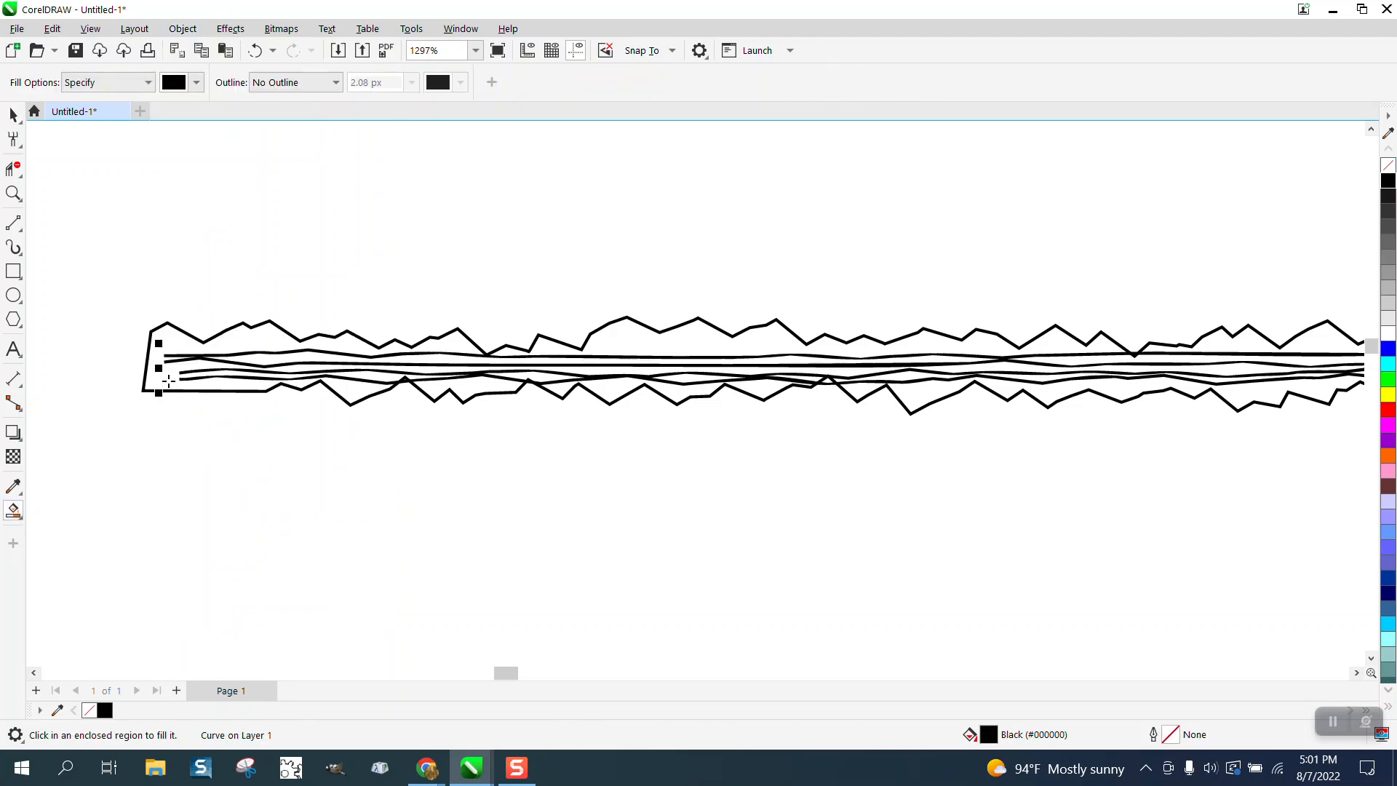
click(197, 83)
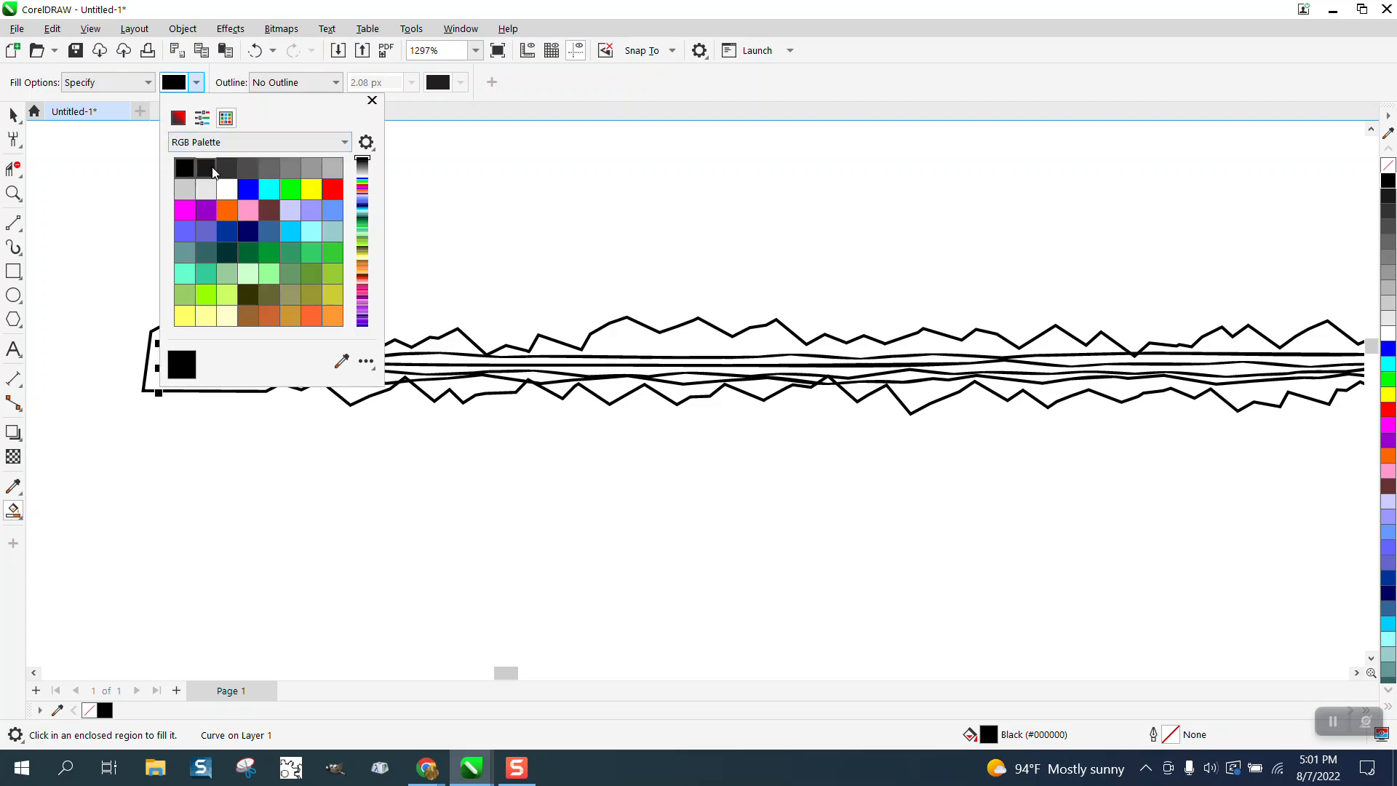
click(248, 188)
click(157, 391)
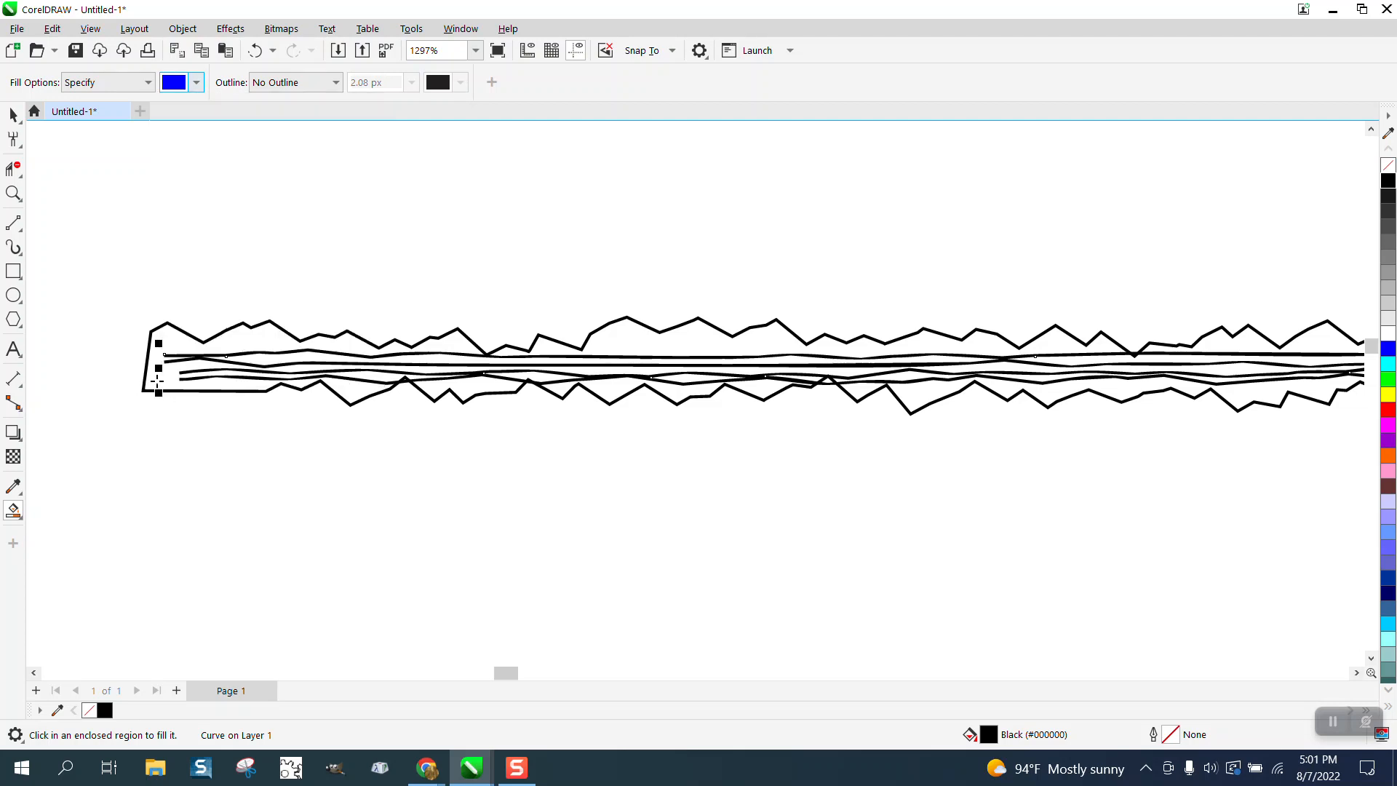
click(157, 381)
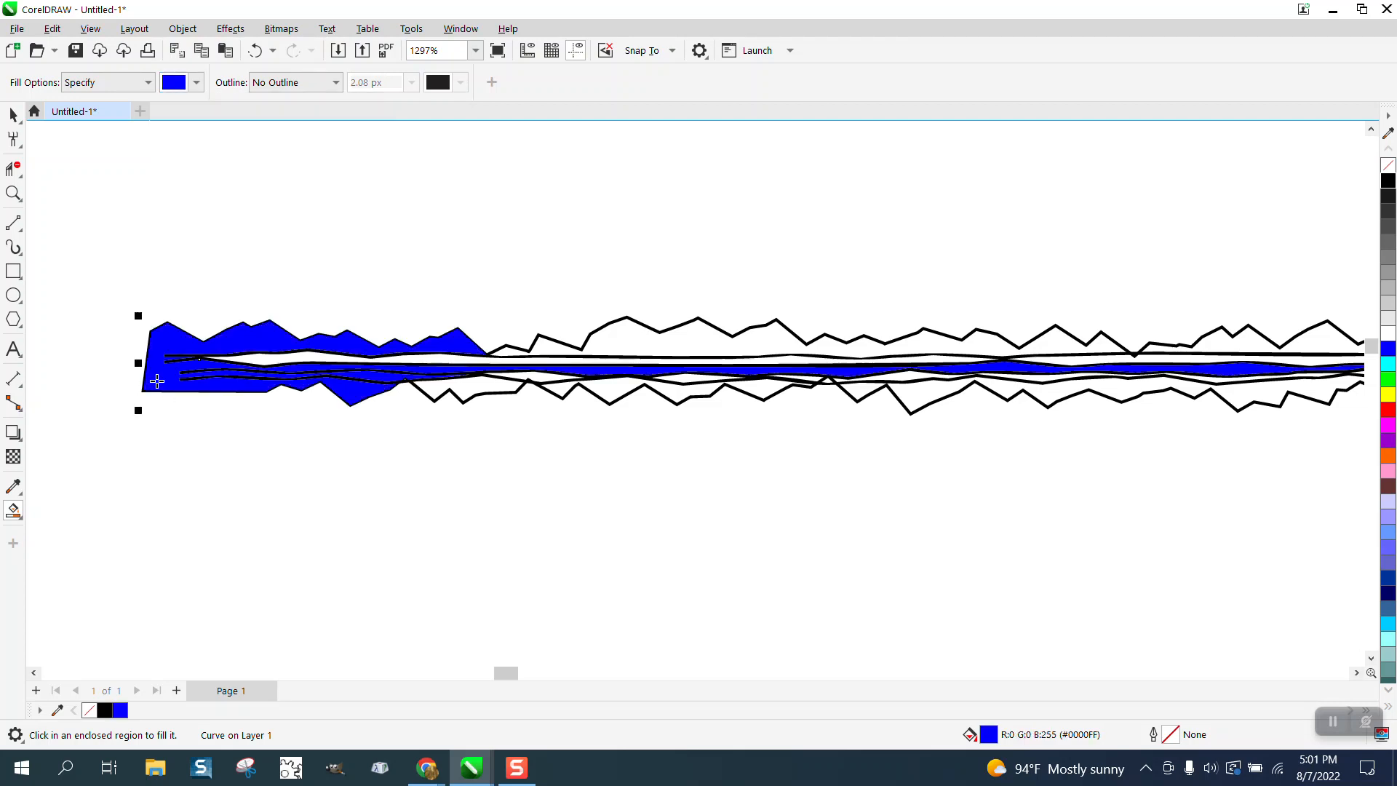
Smart-fill the next enclosed gaps along the upper and lower edges of the jagged shape with blue
click(649, 345)
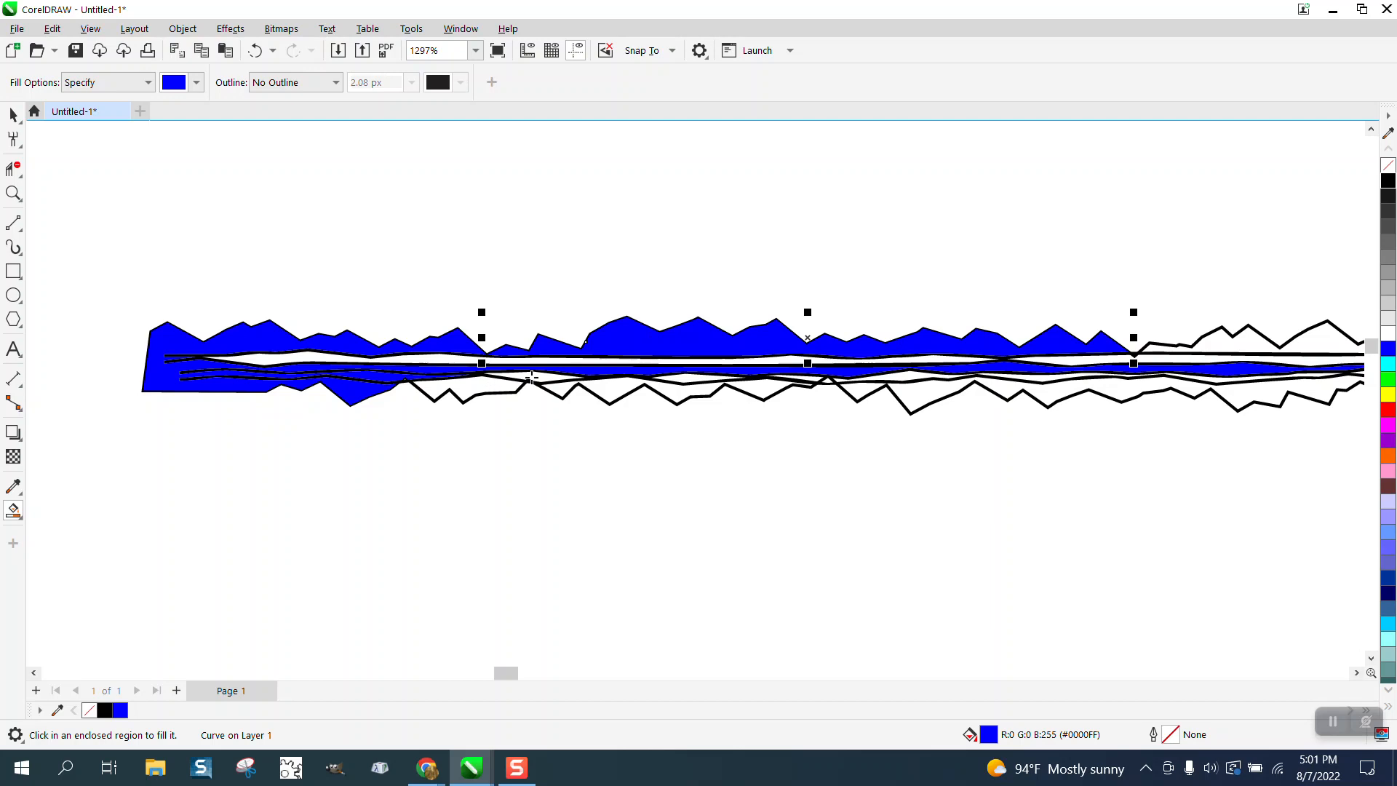
click(564, 392)
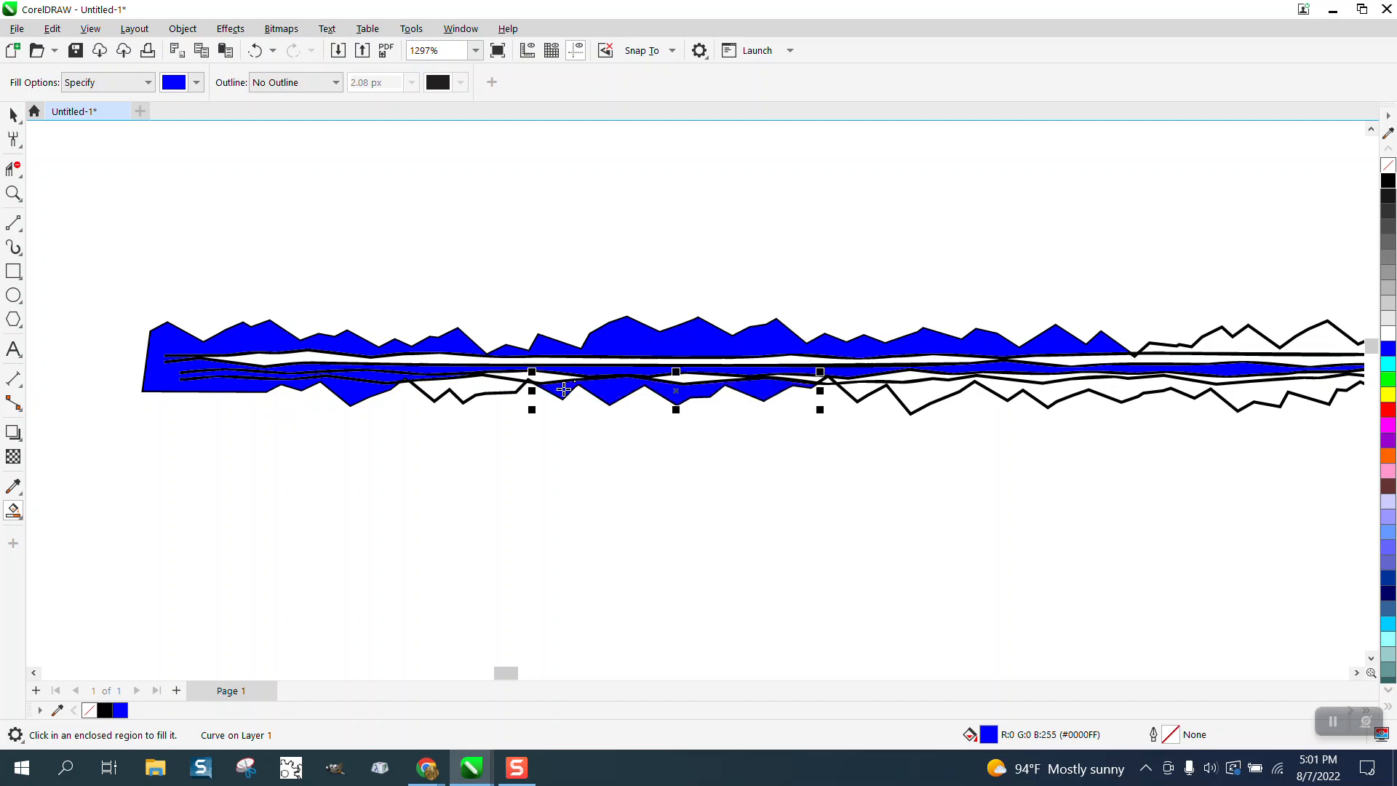
click(926, 397)
scroll(756, 371, down, 1)
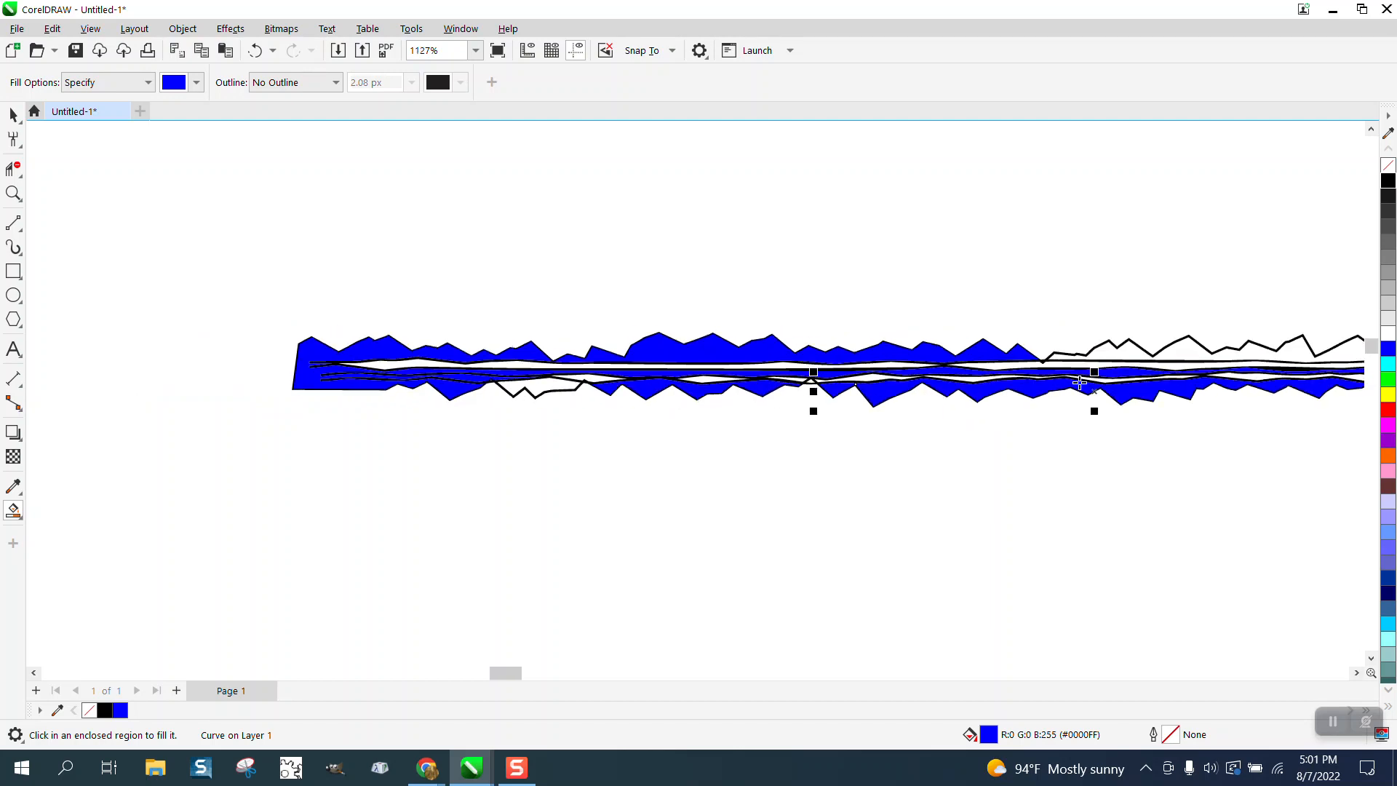
click(1189, 352)
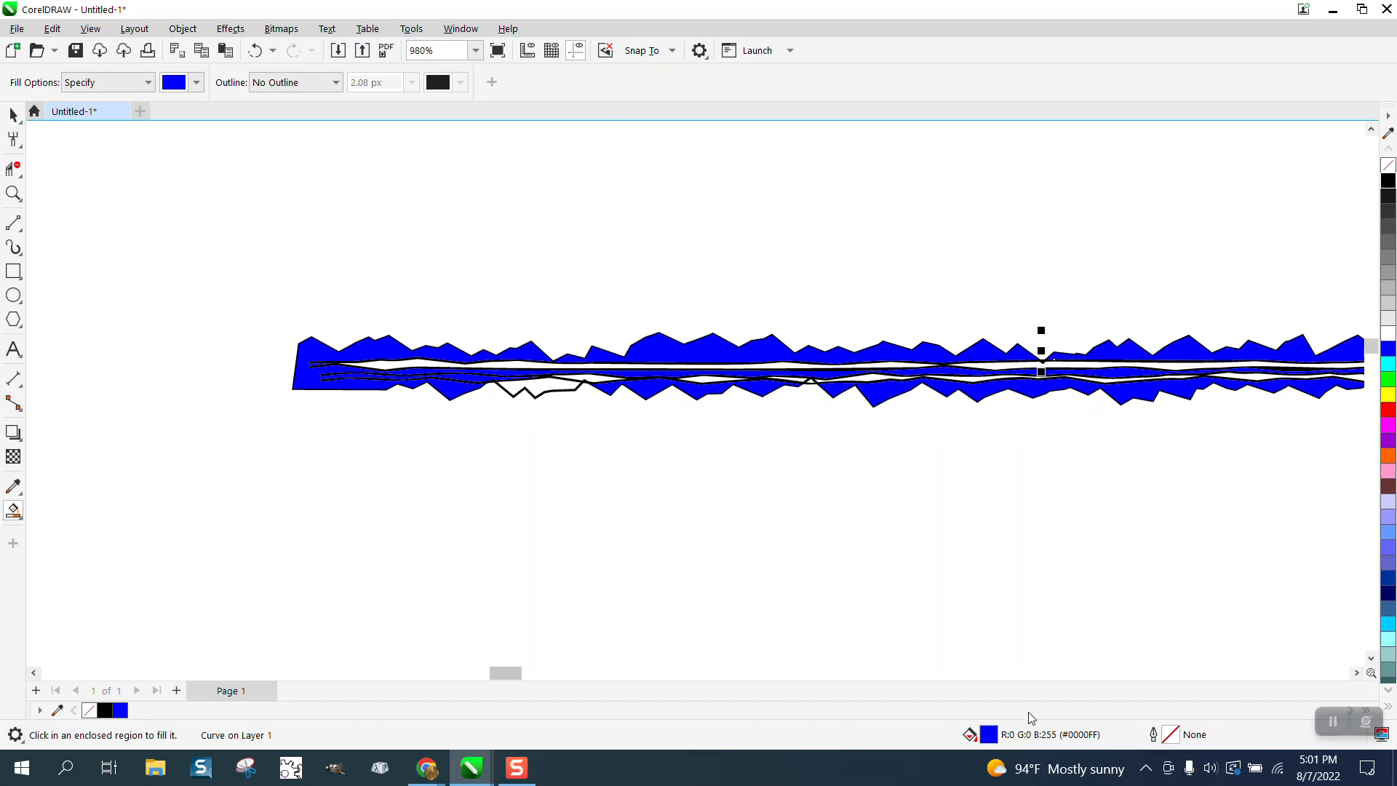
Continue the blue Smart Fill in the unfilled edge gaps through to the right end of the jagged shape
click(1350, 673)
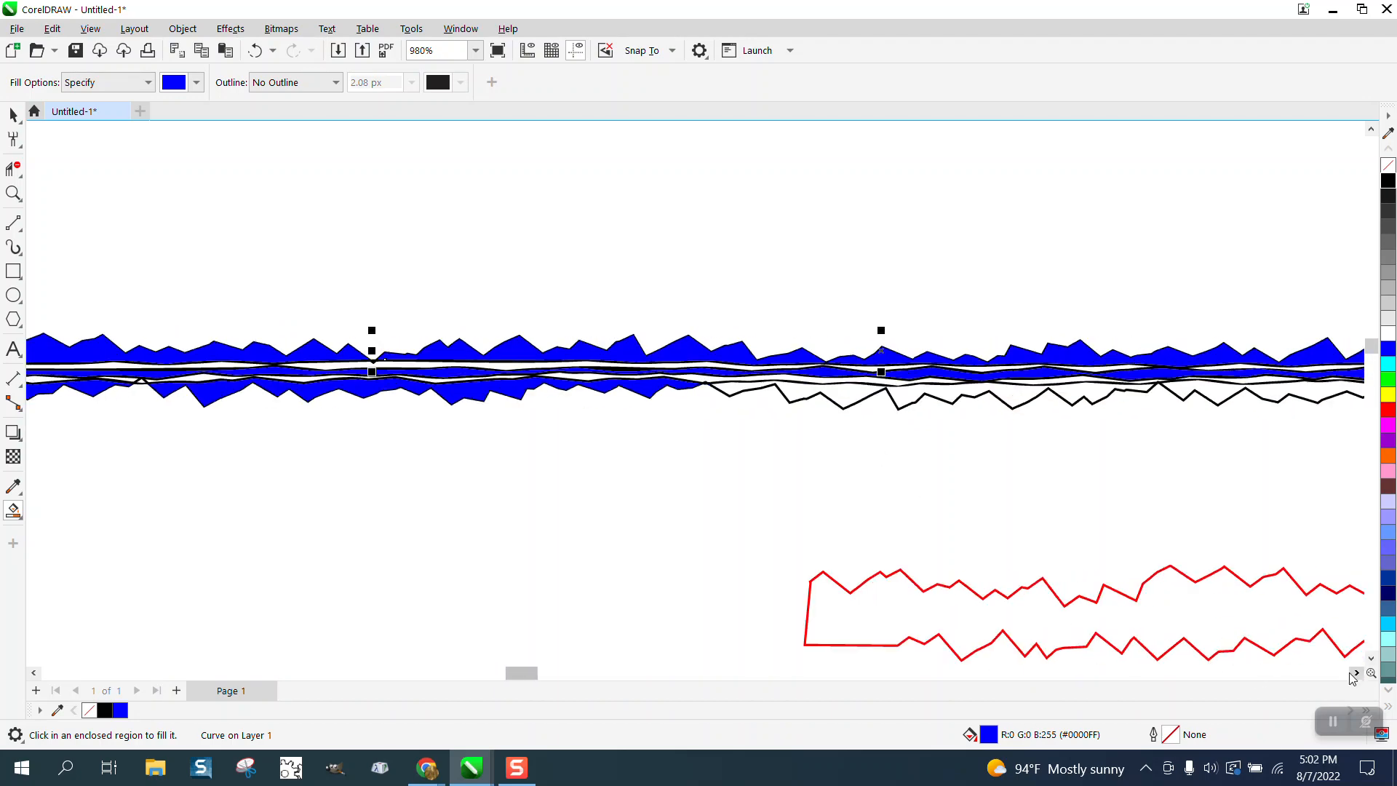
click(901, 398)
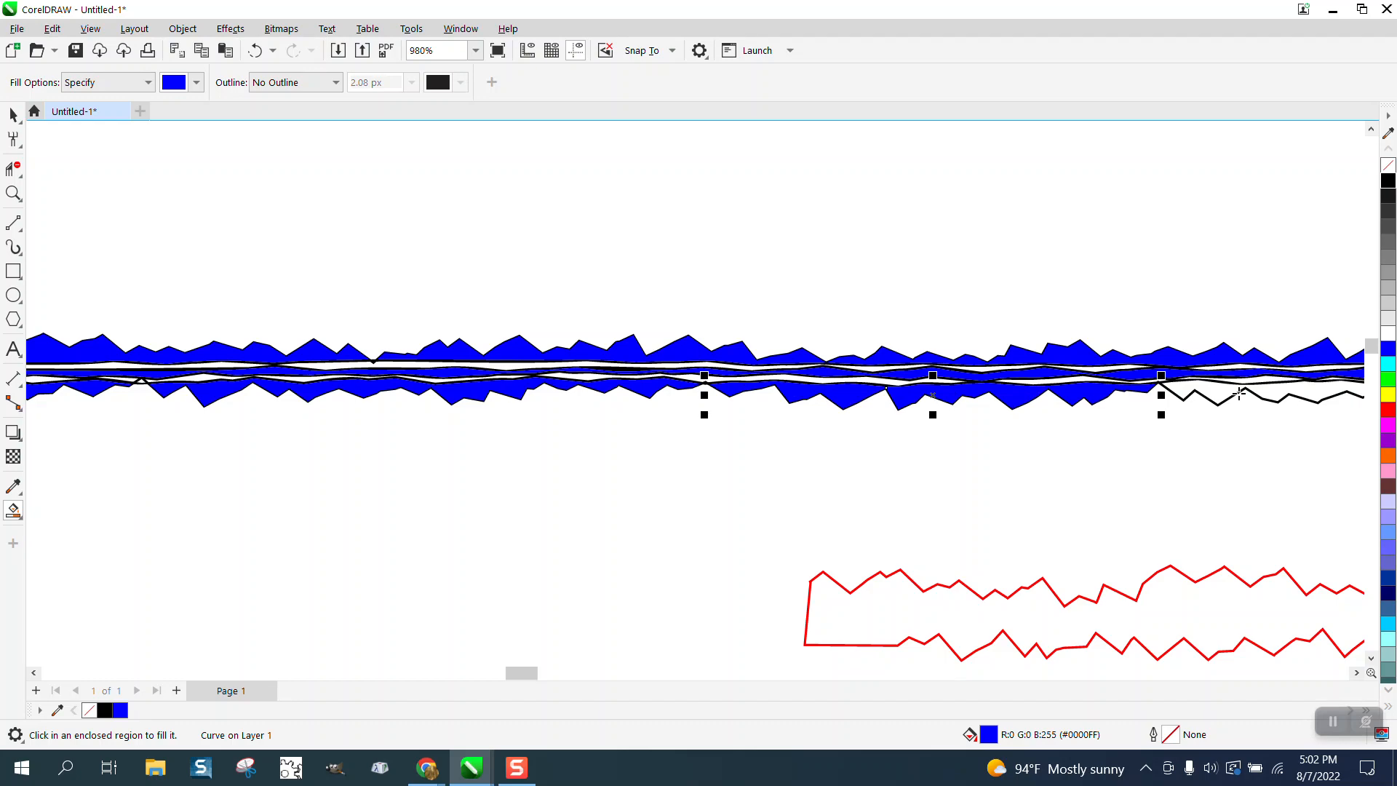
click(1296, 391)
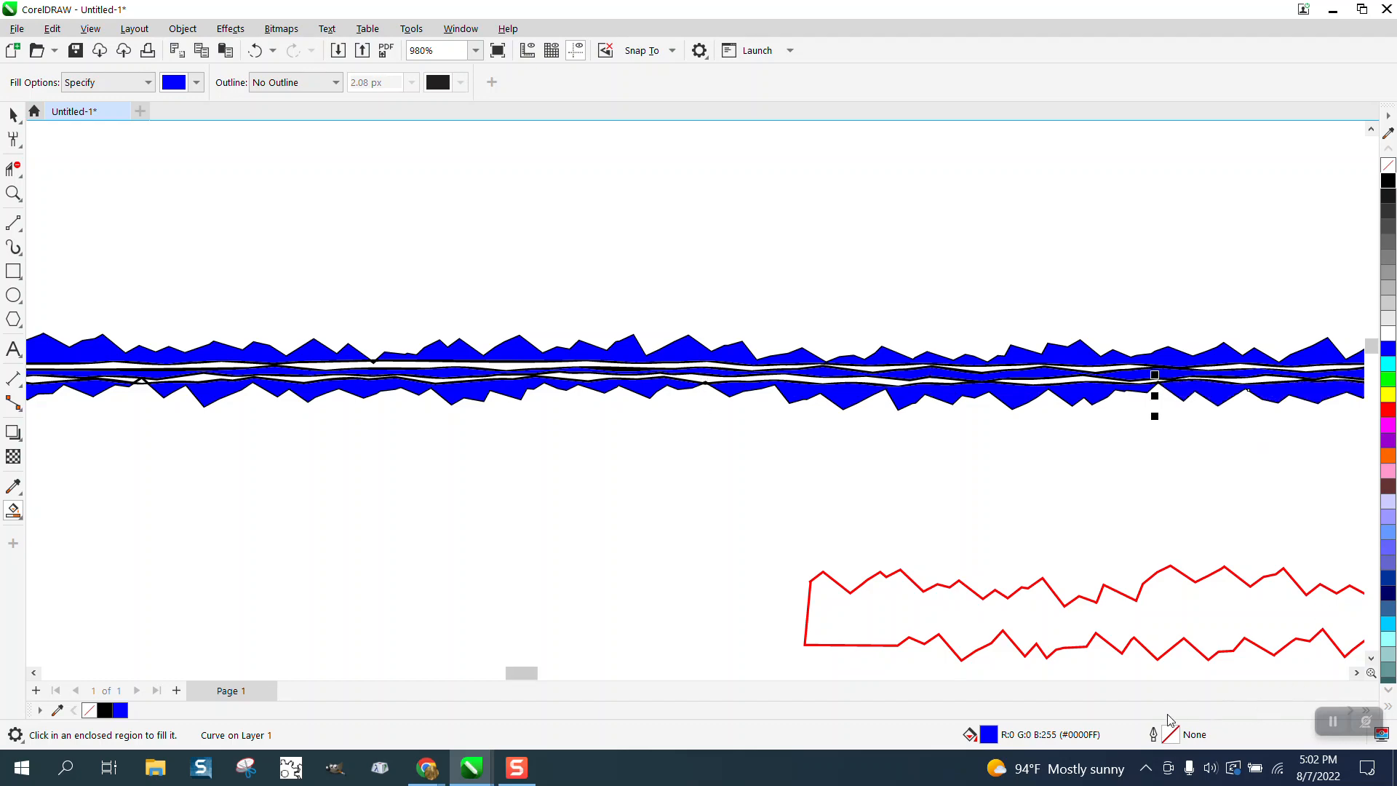
click(1358, 674)
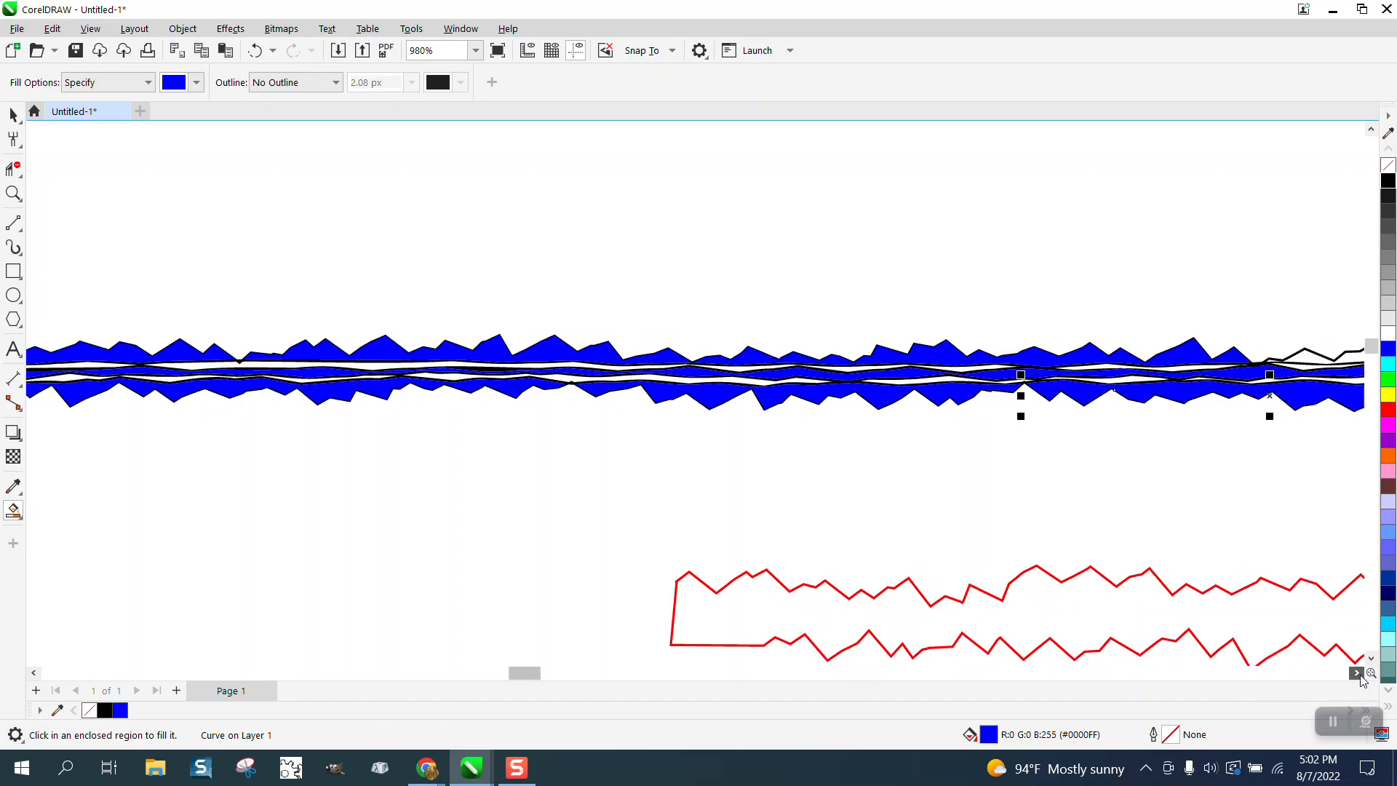
click(905, 393)
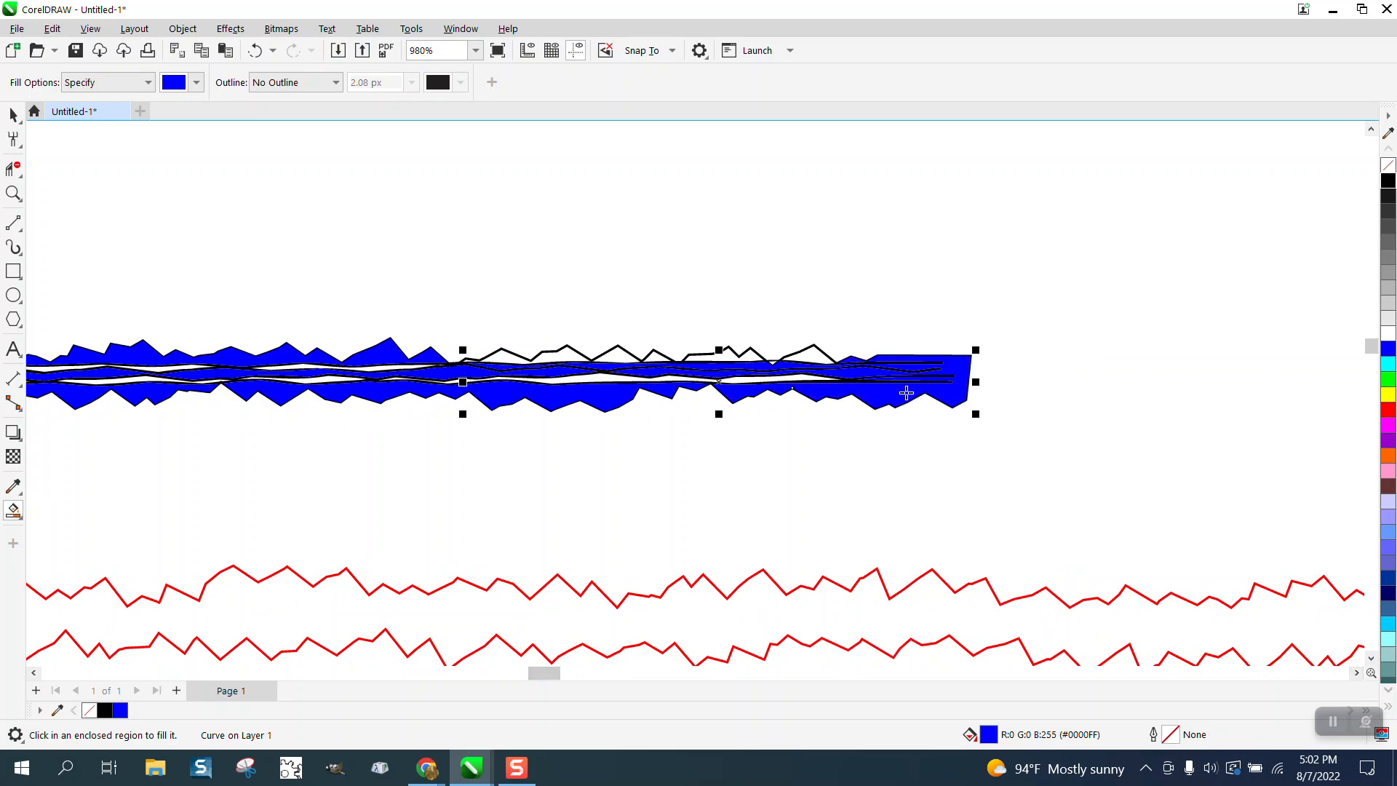
click(722, 354)
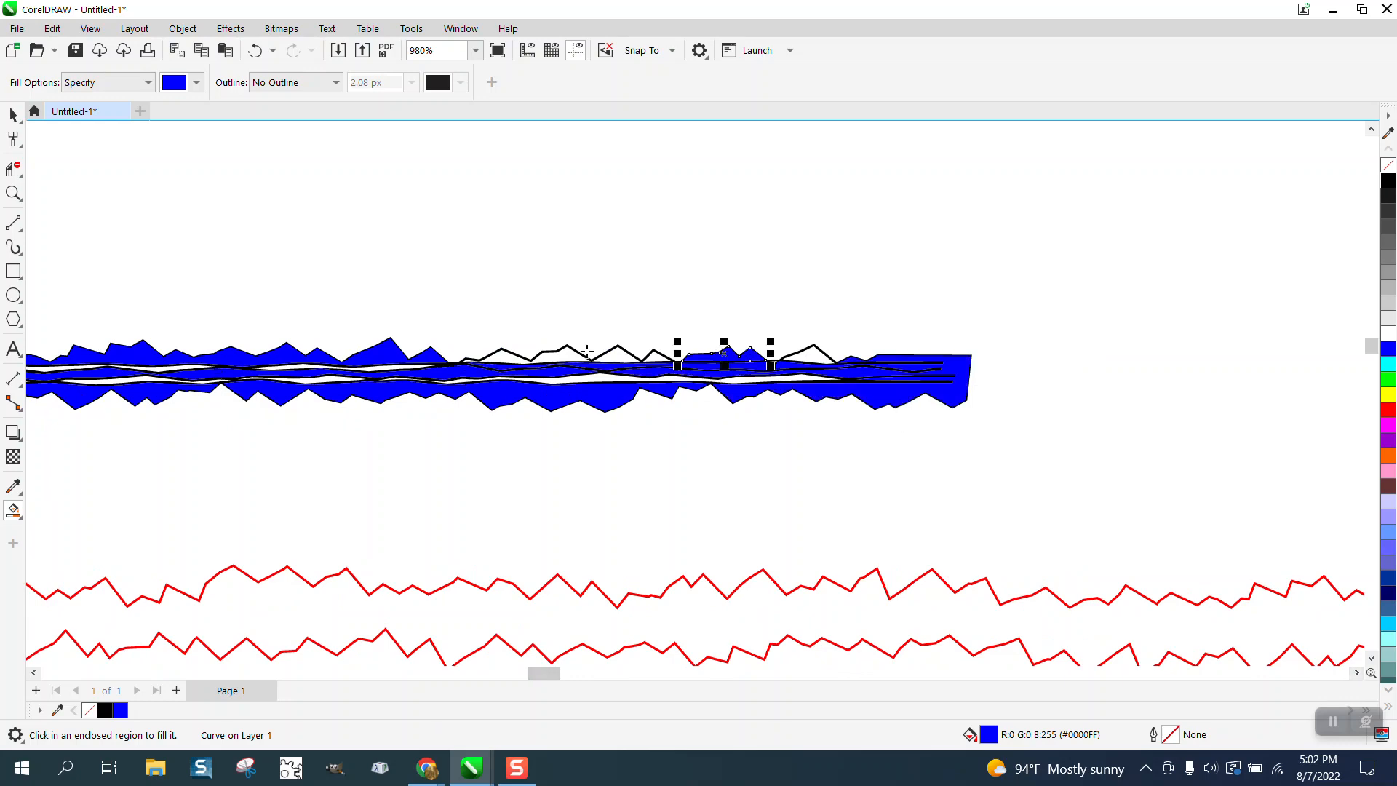
click(509, 354)
scroll(788, 314, down, 3)
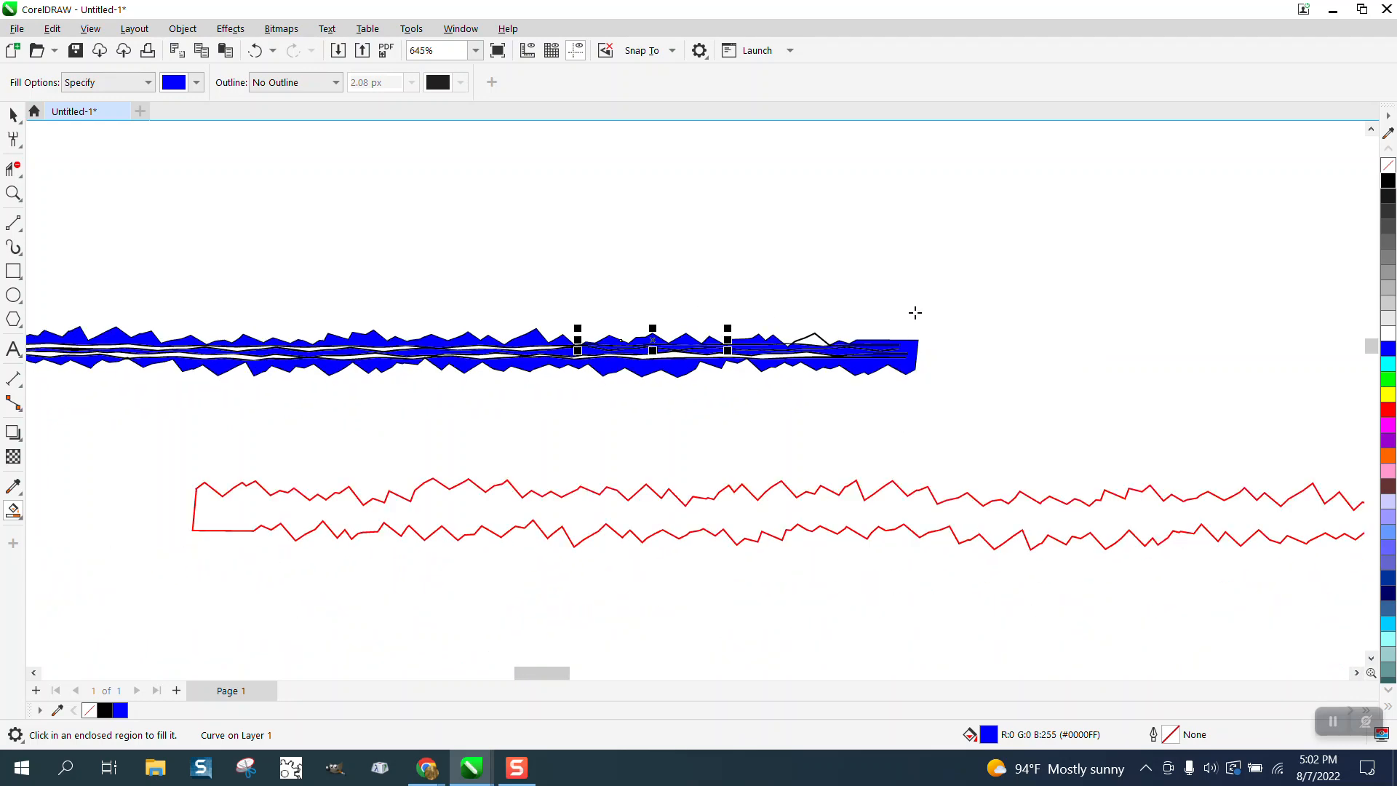
Remove the outlines from all pieces of the blue-filled shape, and try a black fill on them before undoing it
click(14, 114)
scroll(480, 249, down, 2)
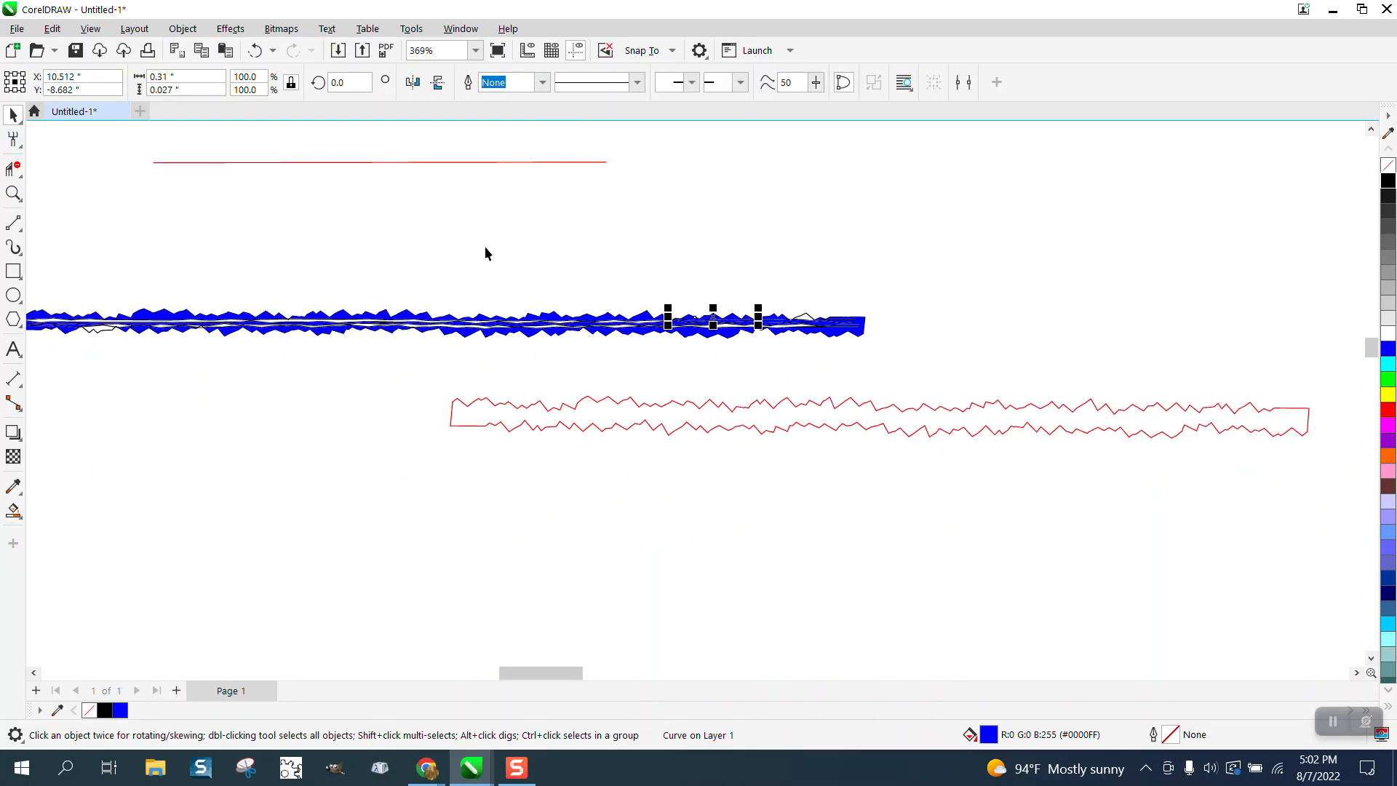
drag(81, 269, 800, 336)
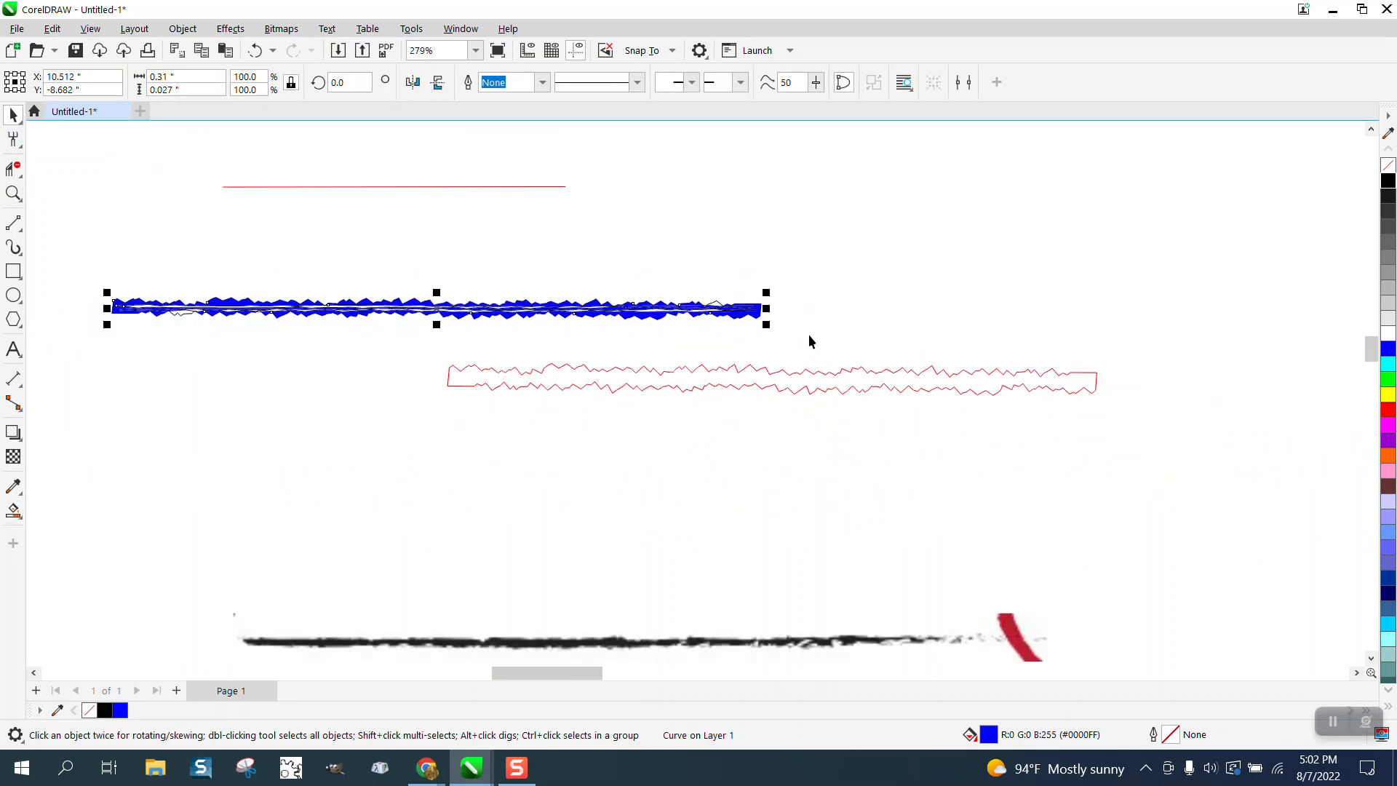
right_click(1389, 167)
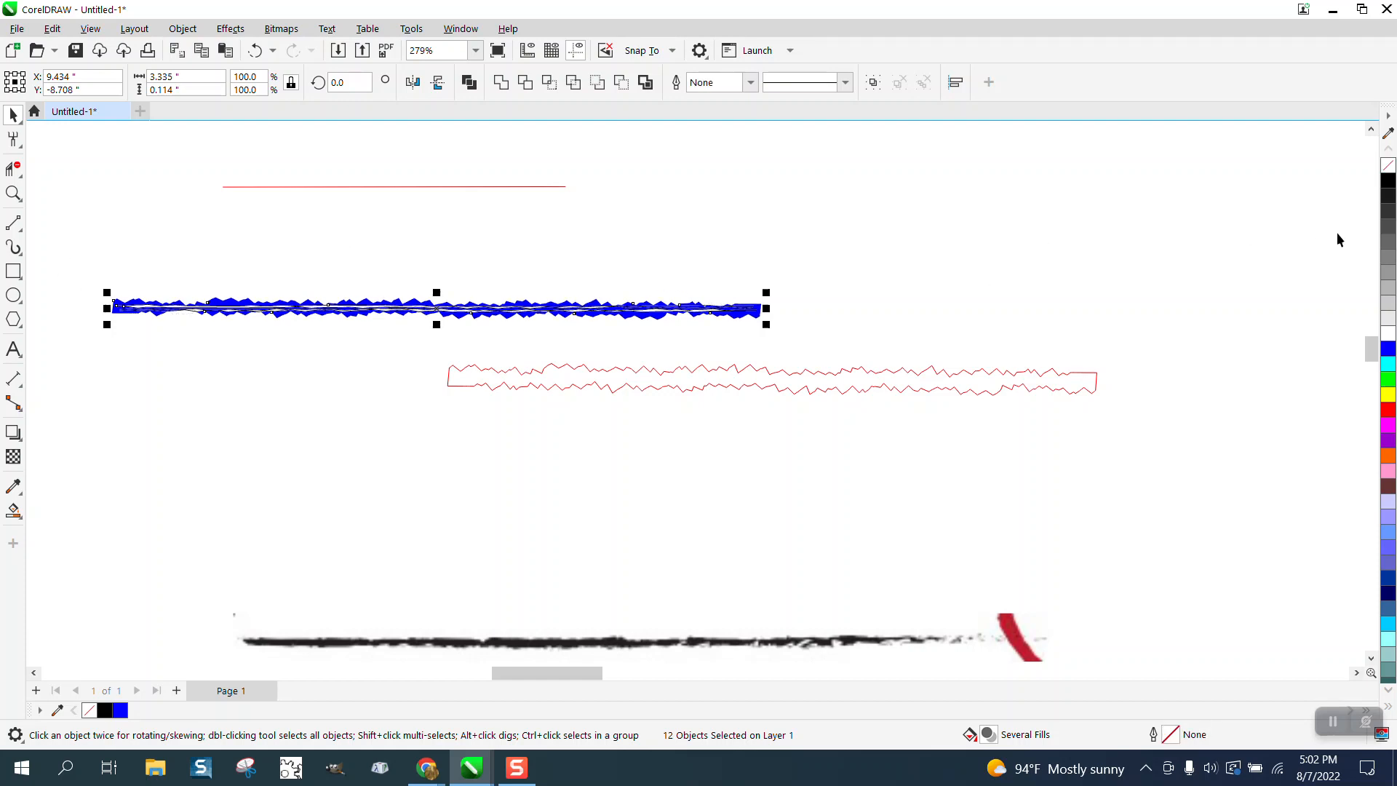
click(1389, 182)
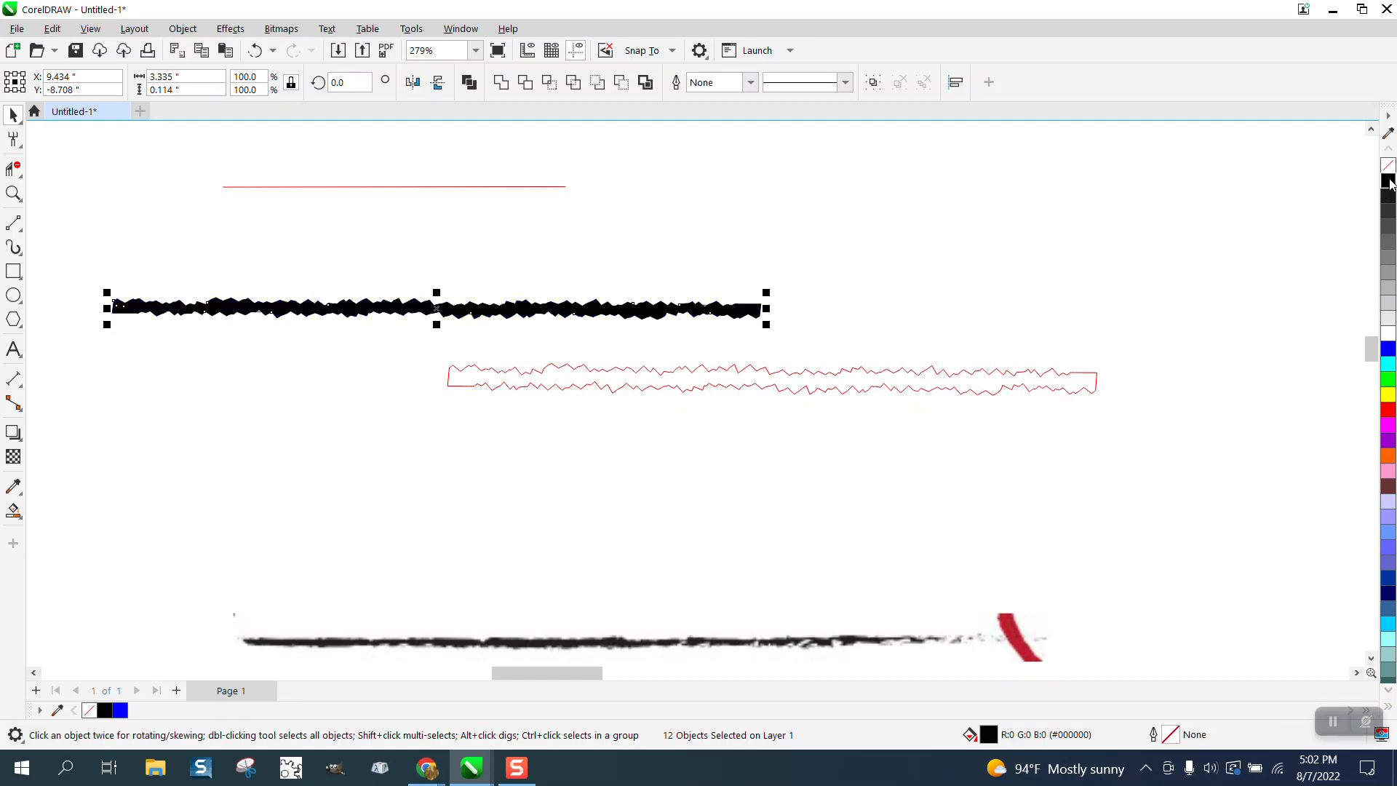
click(255, 50)
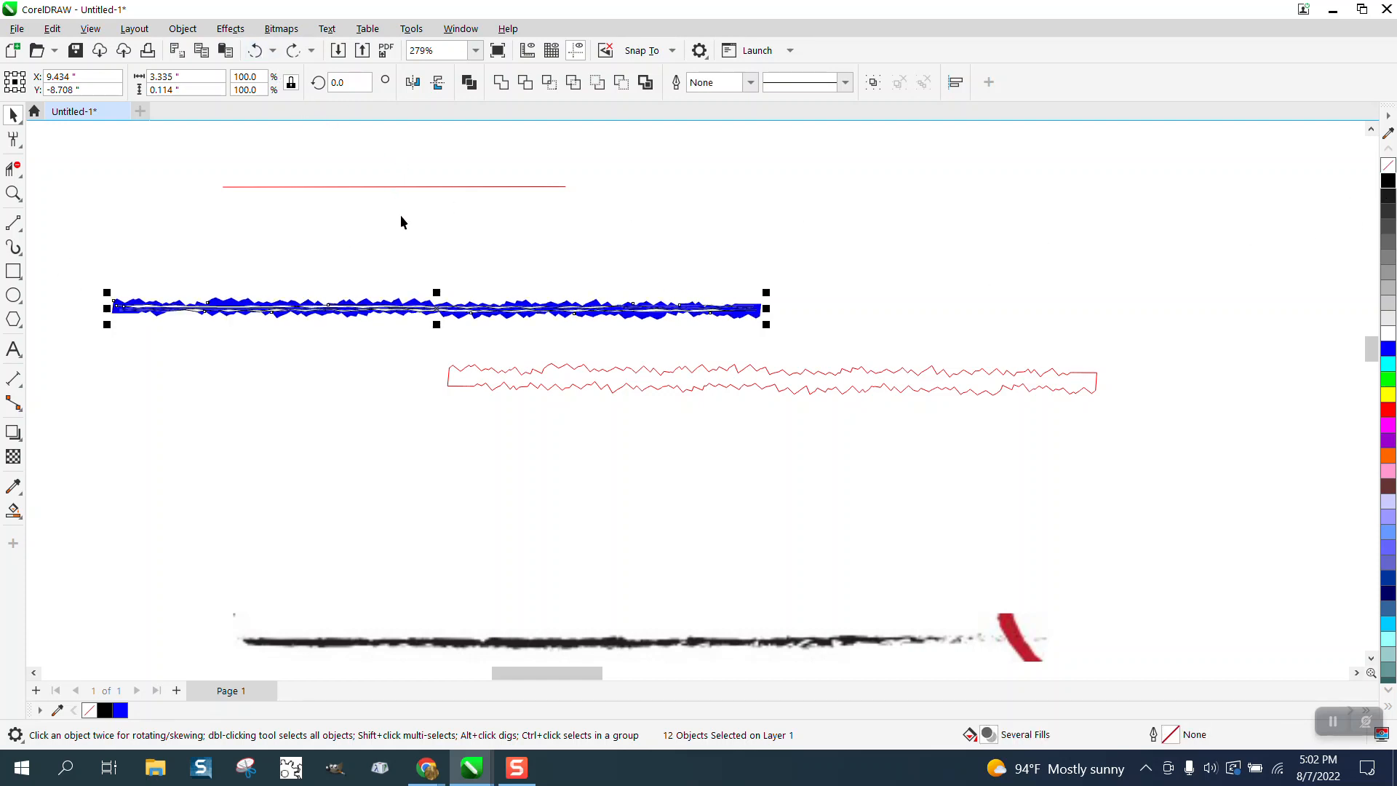
Smooth the jagged edges along the blue-filled shape using the Smooth tool with a 0.75-inch nib
click(13, 193)
drag(100, 295, 874, 339)
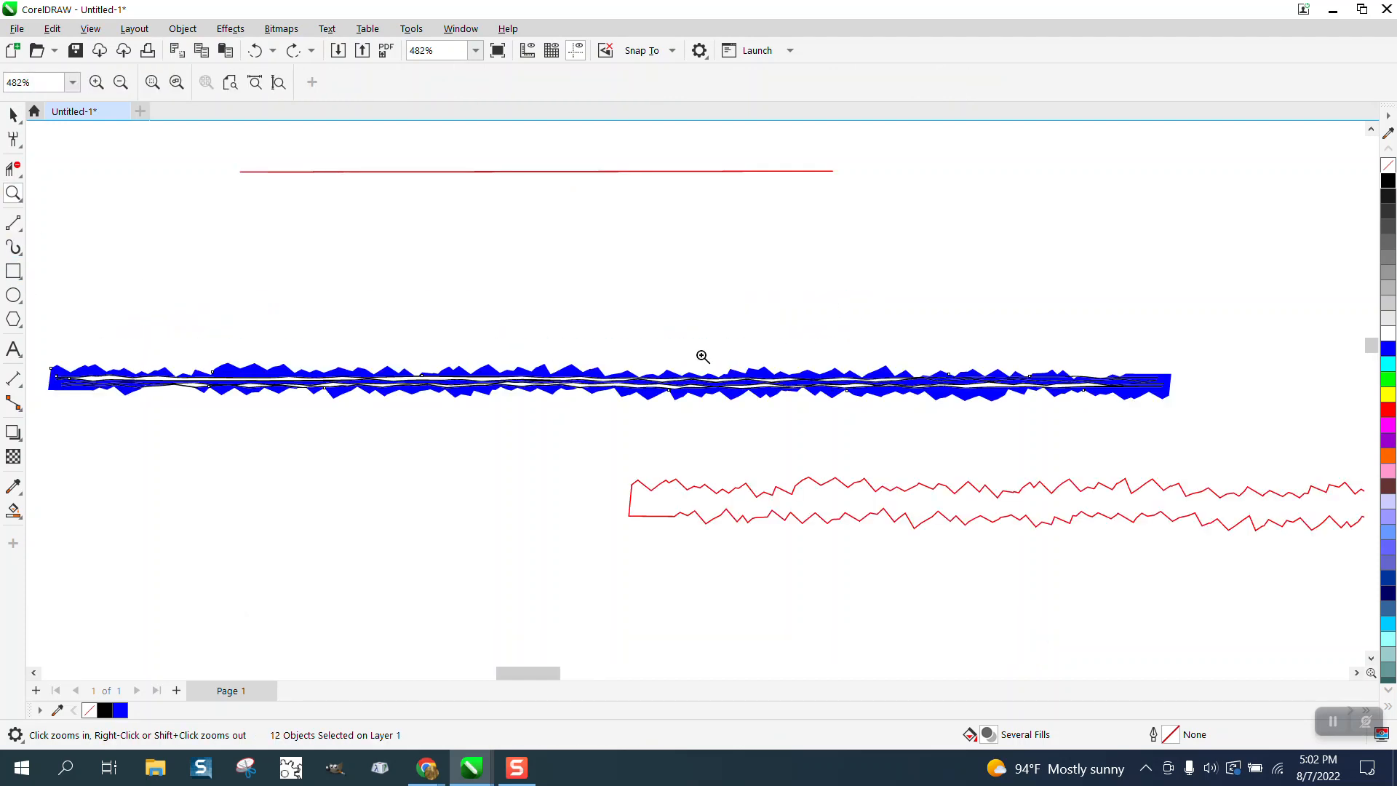
scroll(390, 312, down, 1)
click(12, 117)
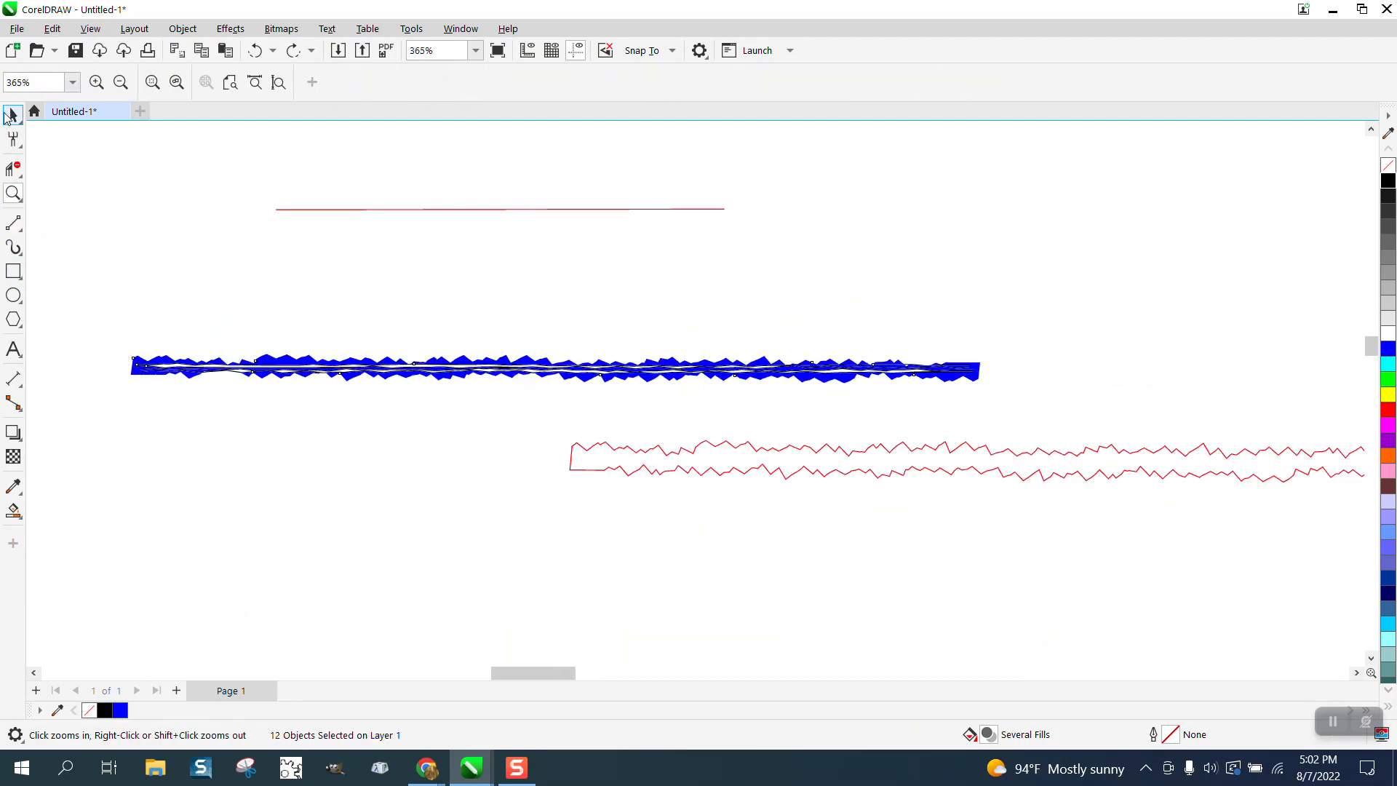
click(13, 192)
drag(508, 328, 594, 397)
scroll(642, 396, down, 5)
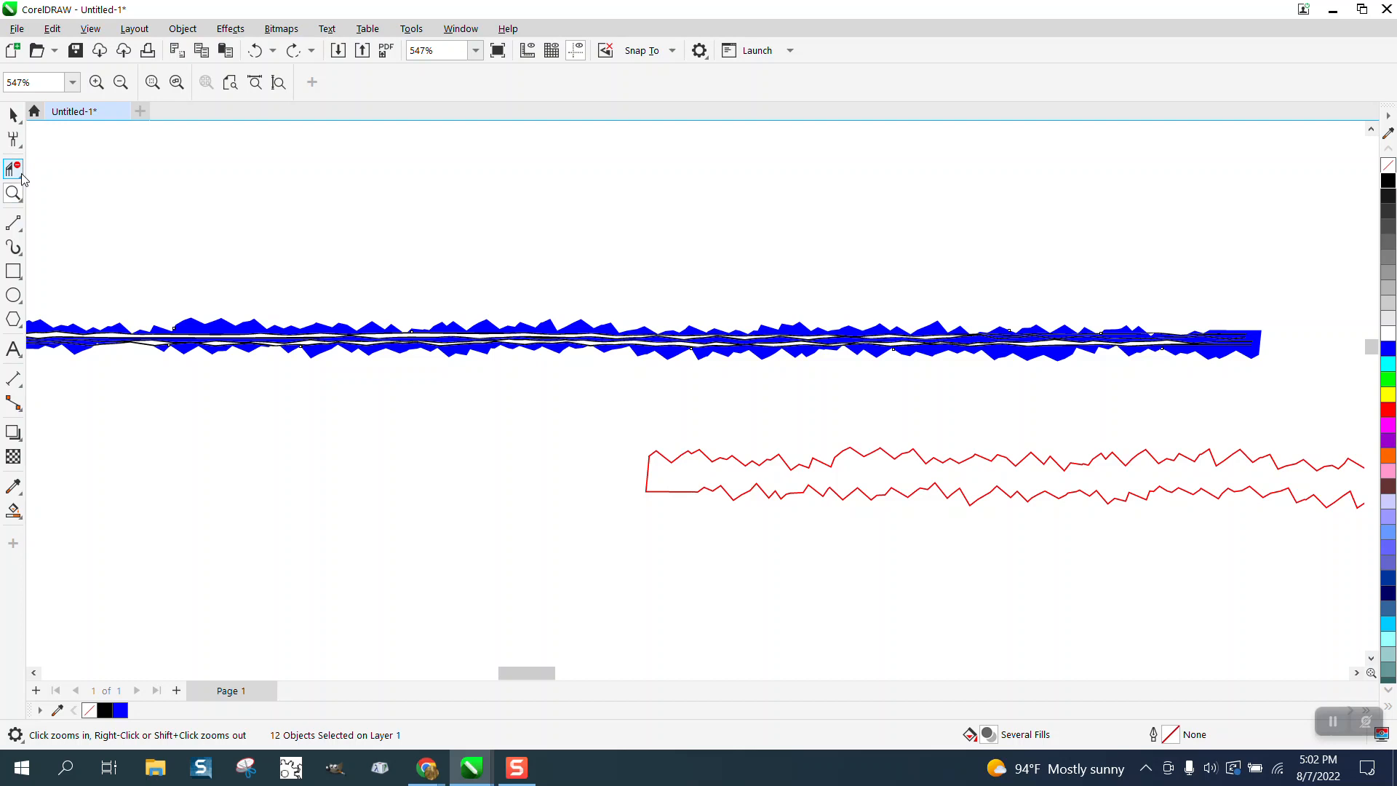
click(16, 142)
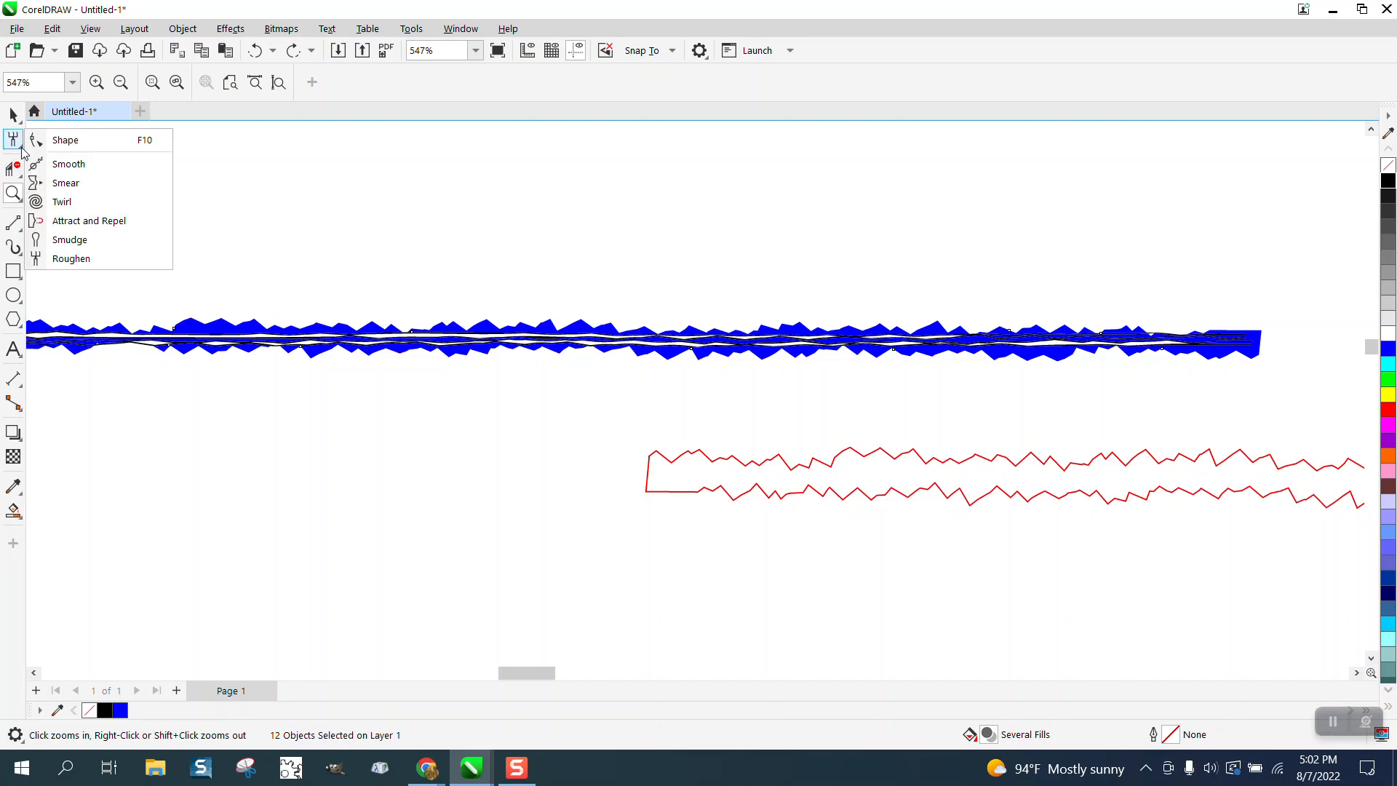
click(82, 163)
mouse_move(219, 330)
mouse_down()
mouse_move(394, 342)
mouse_move(399, 329)
mouse_move(521, 321)
mouse_move(1202, 318)
mouse_move(1079, 356)
mouse_move(1084, 381)
mouse_up()
scroll(704, 318, down, 1)
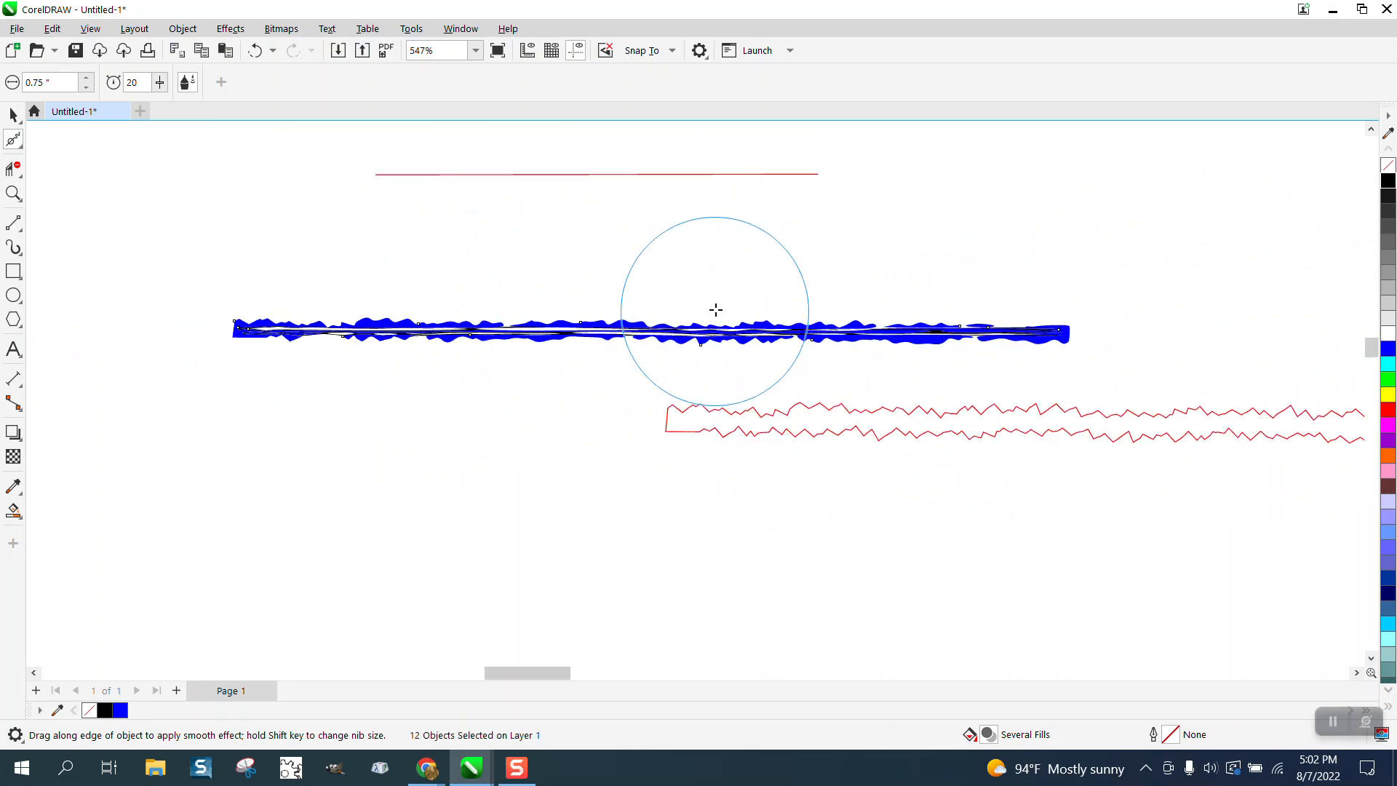
mouse_move(716, 310)
mouse_down()
mouse_move(572, 337)
mouse_move(295, 325)
mouse_move(407, 320)
mouse_up()
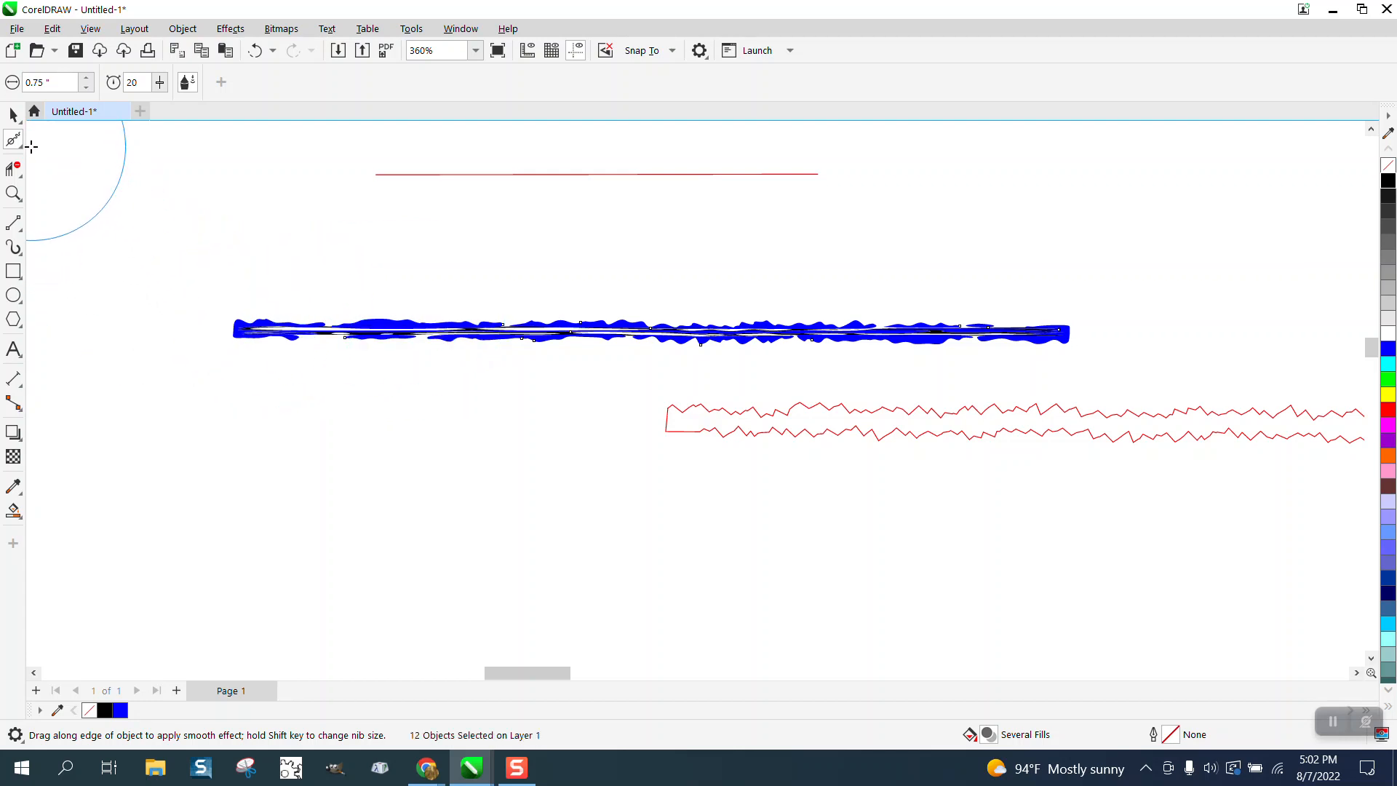
Stretch the smoothed blue shape vertically to a height of about 0.325 inches, keeping its length
click(13, 114)
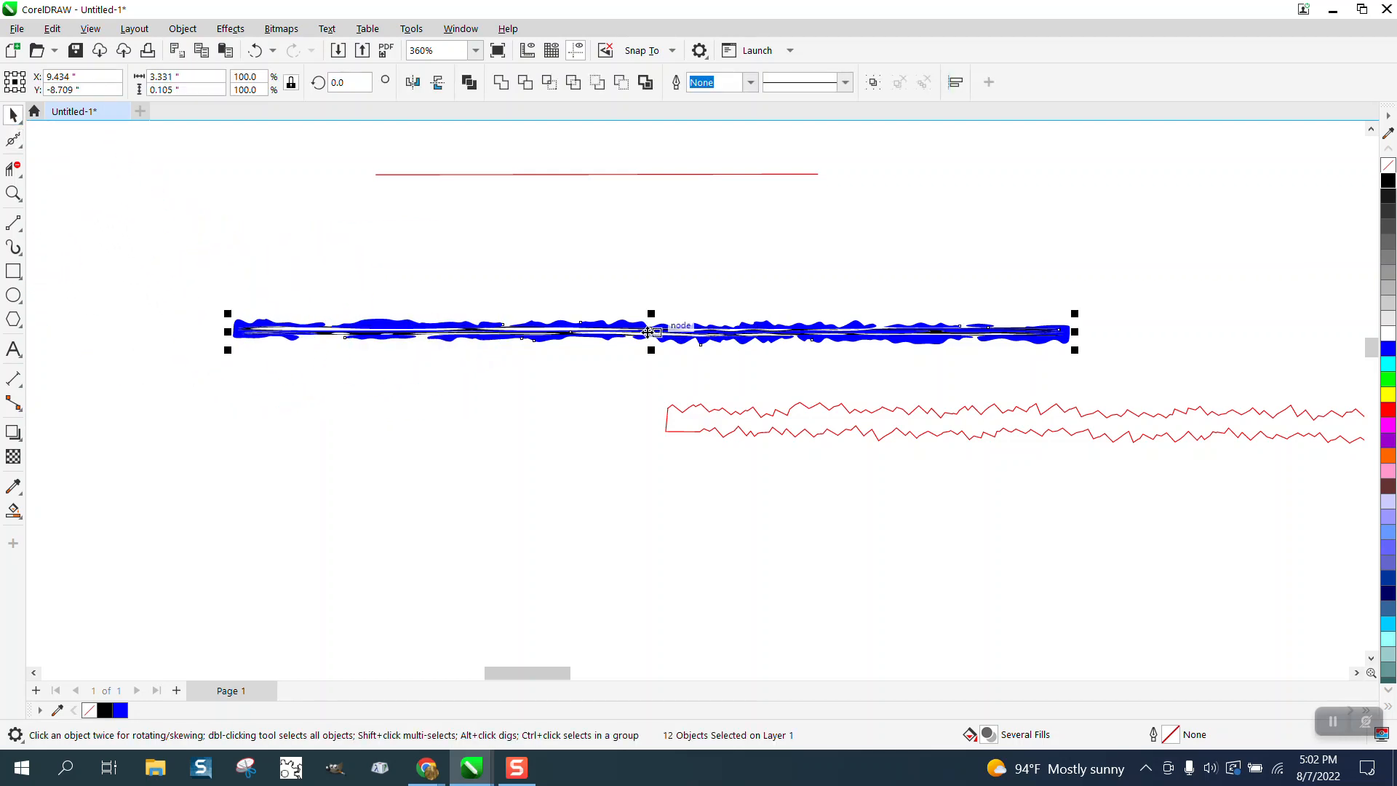
drag(648, 332, 652, 360)
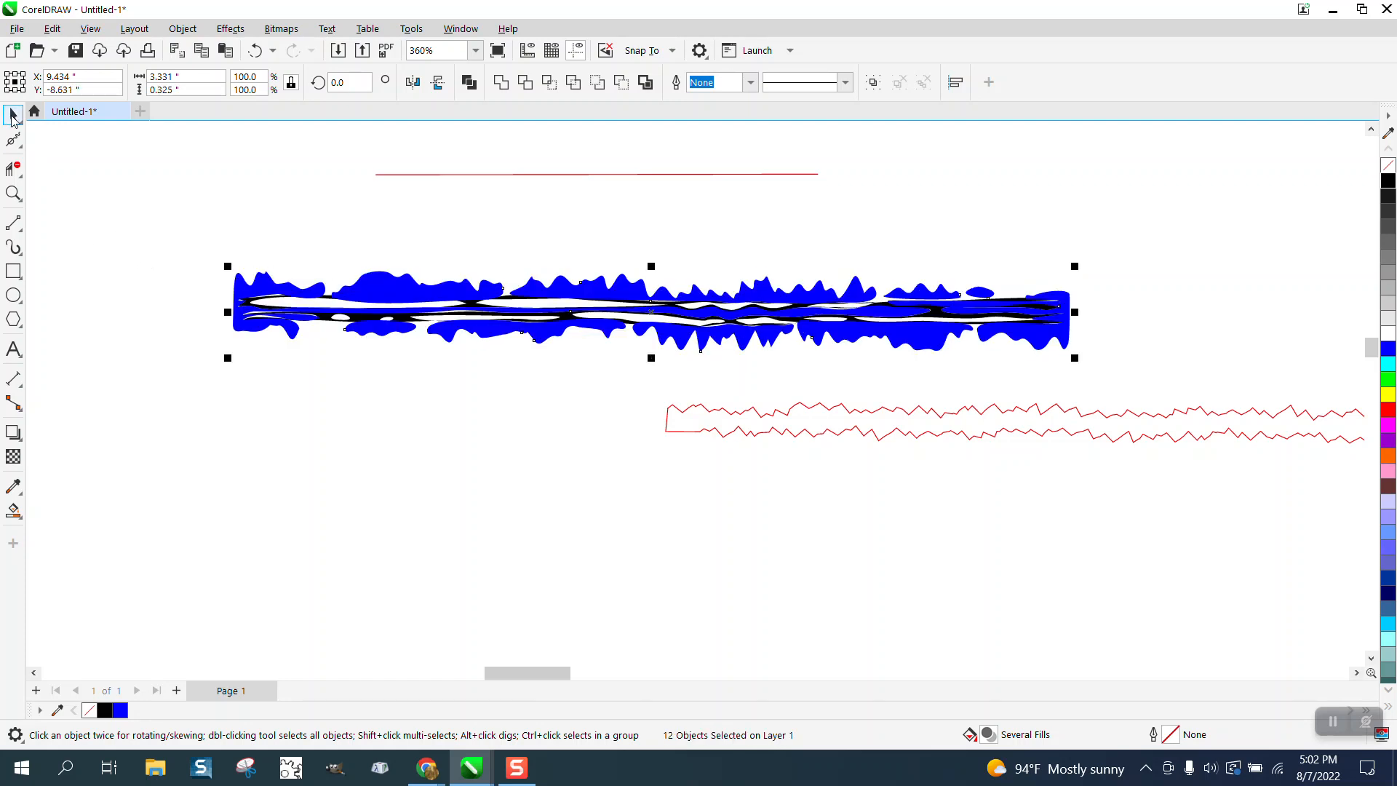
Fill the left end piece and the two large upper-edge pieces of the blue shape with black
click(382, 280)
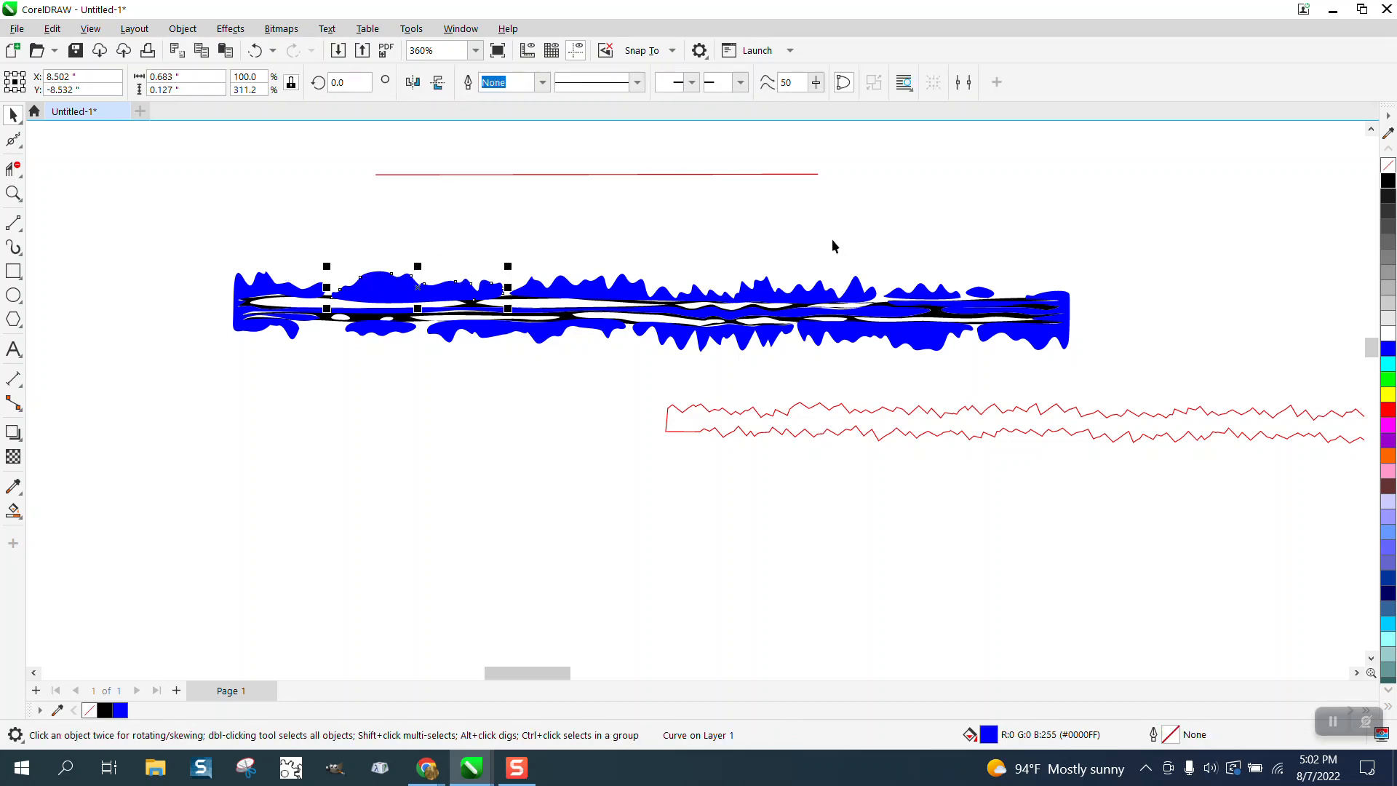
click(1388, 181)
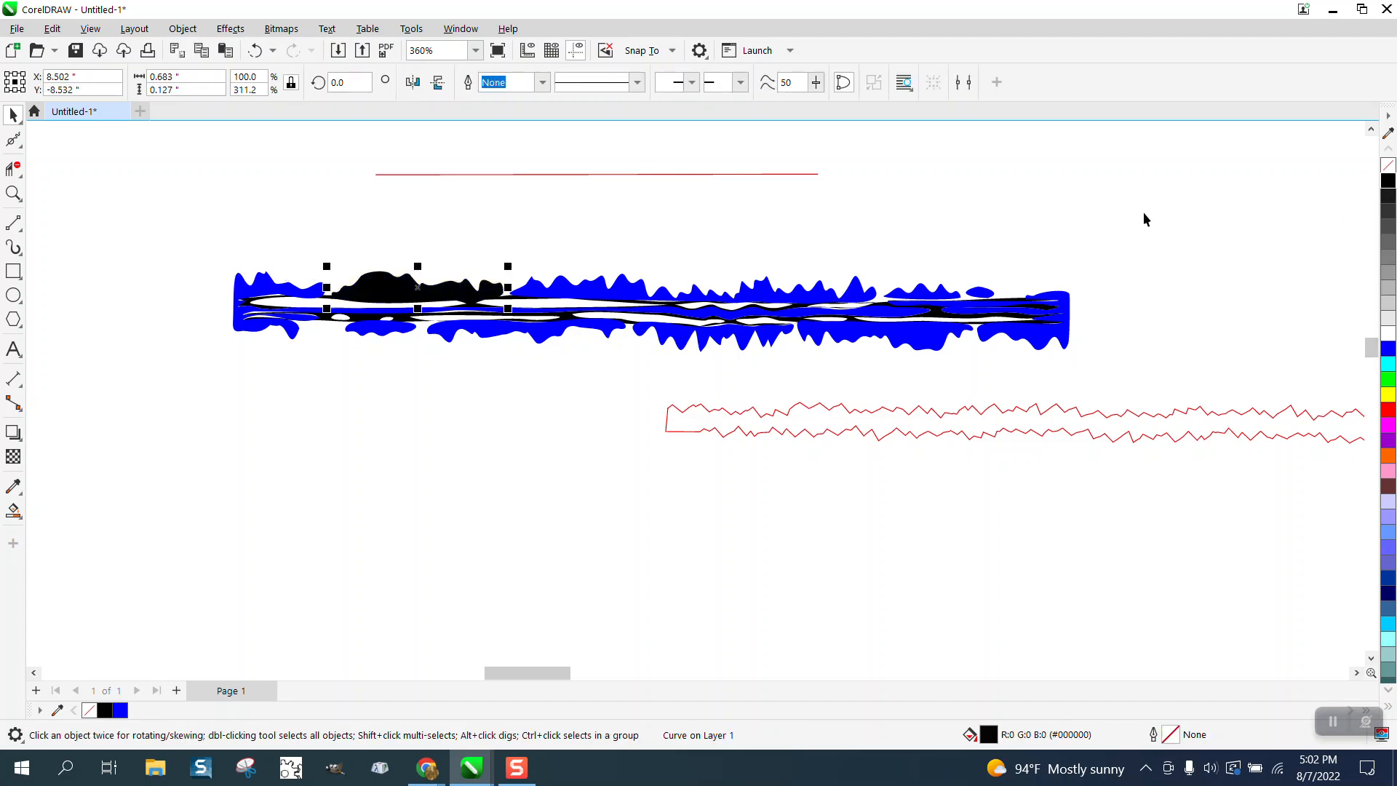
click(275, 273)
click(1387, 182)
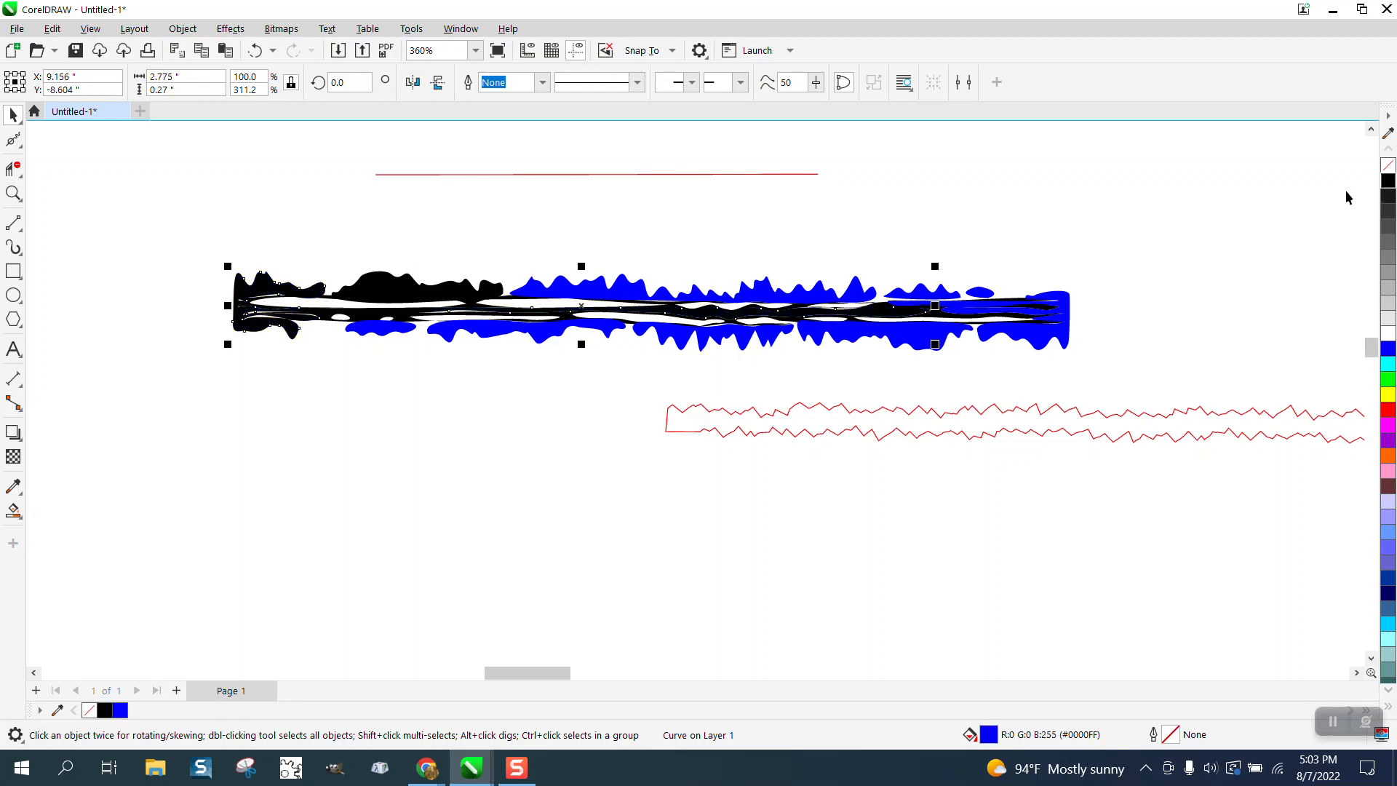
click(573, 294)
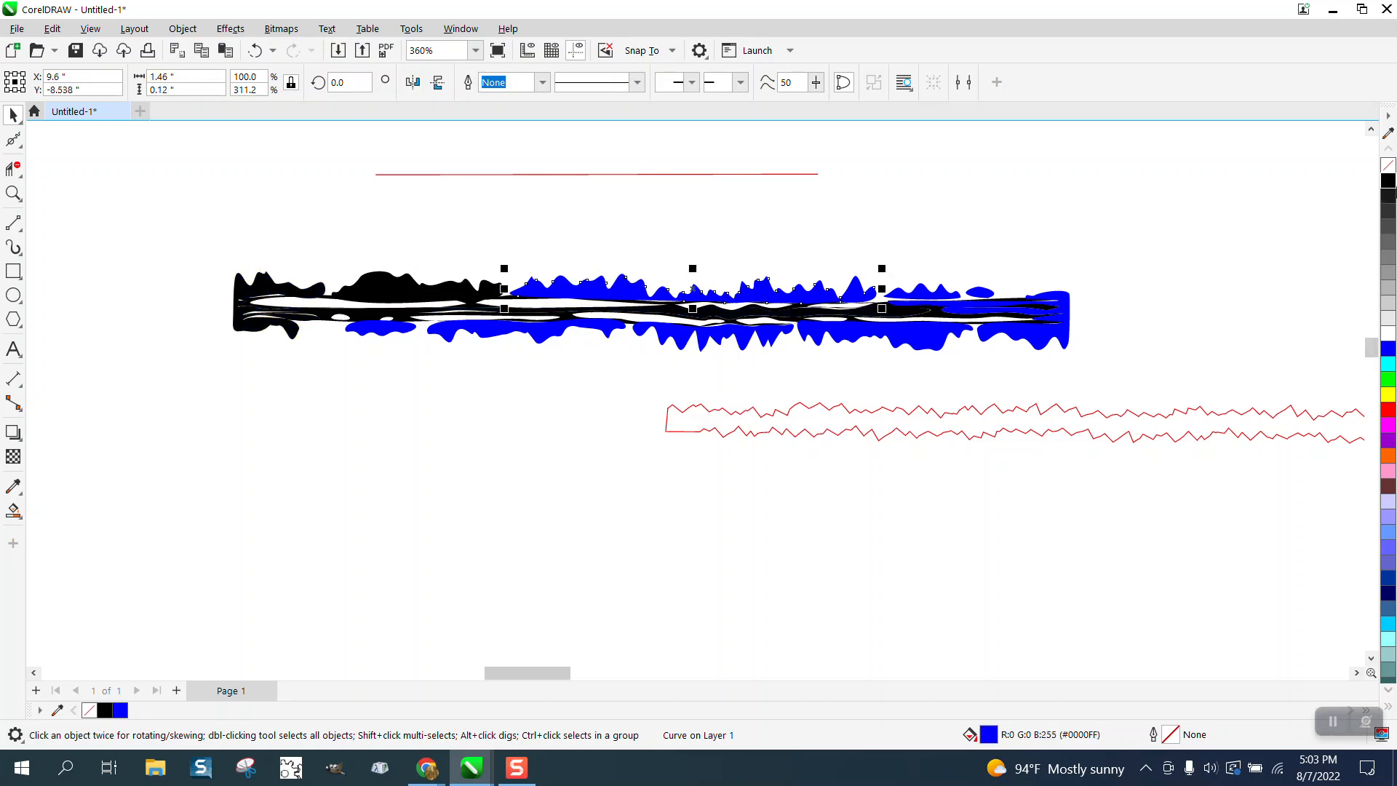
click(1386, 182)
Fill the shape's right end piece and the small blue upper-edge piece beside it with black
click(1056, 334)
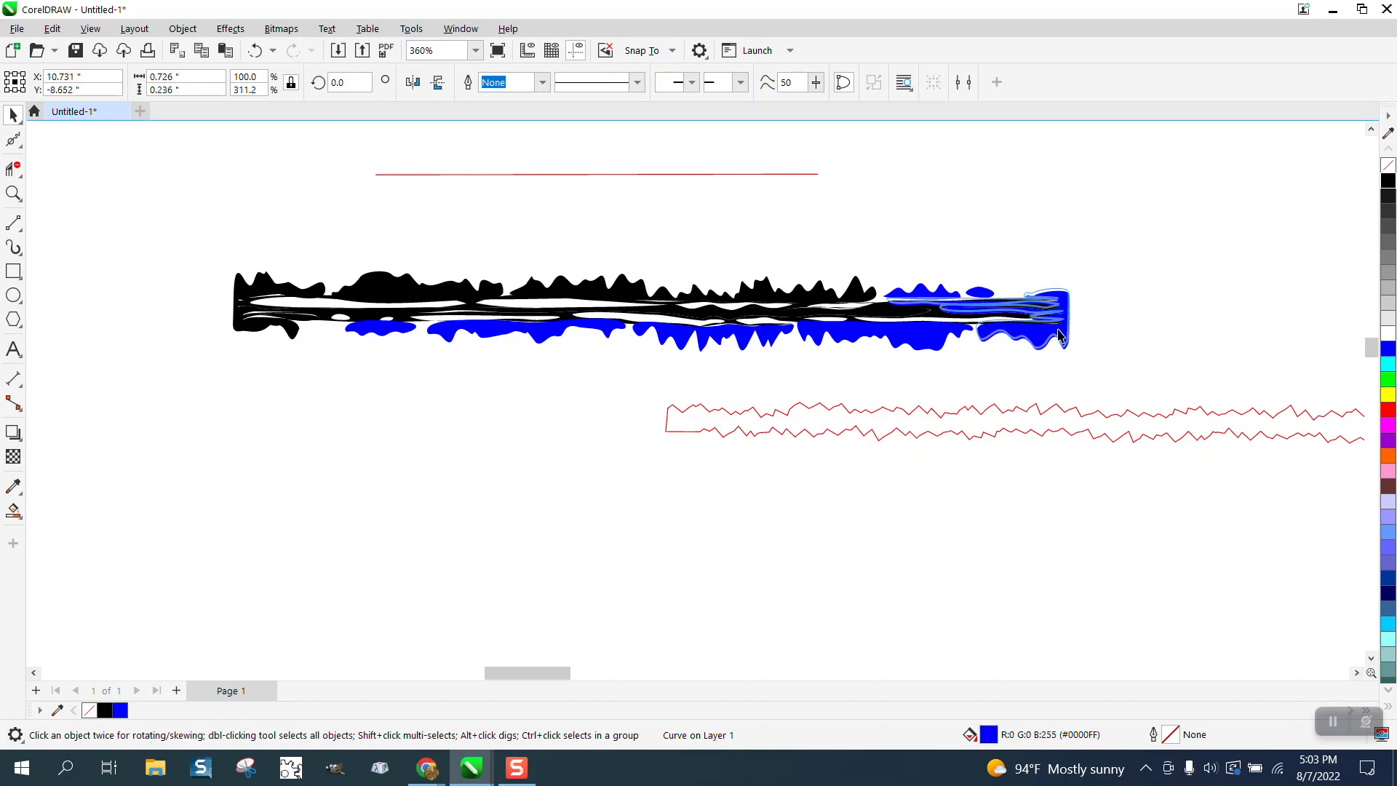
click(1387, 182)
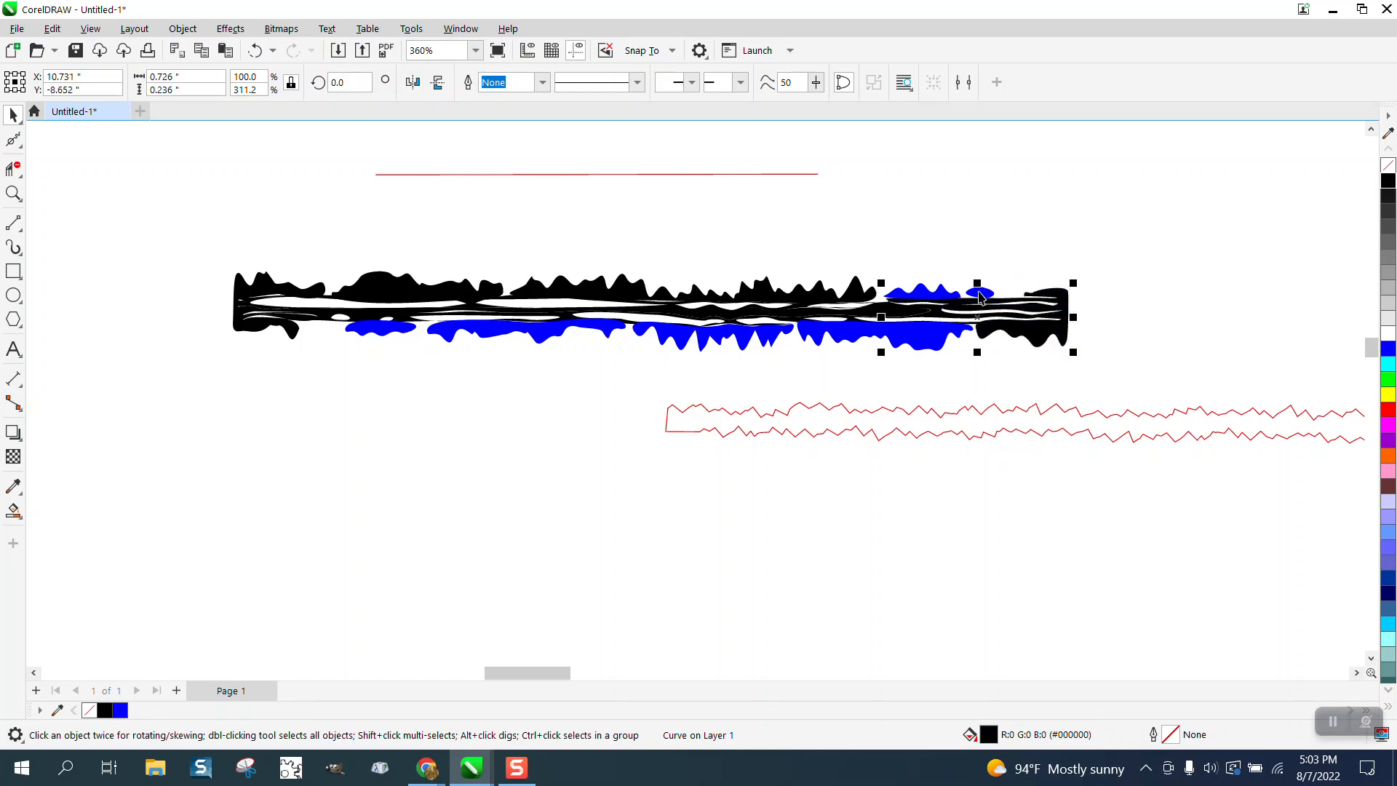
click(950, 298)
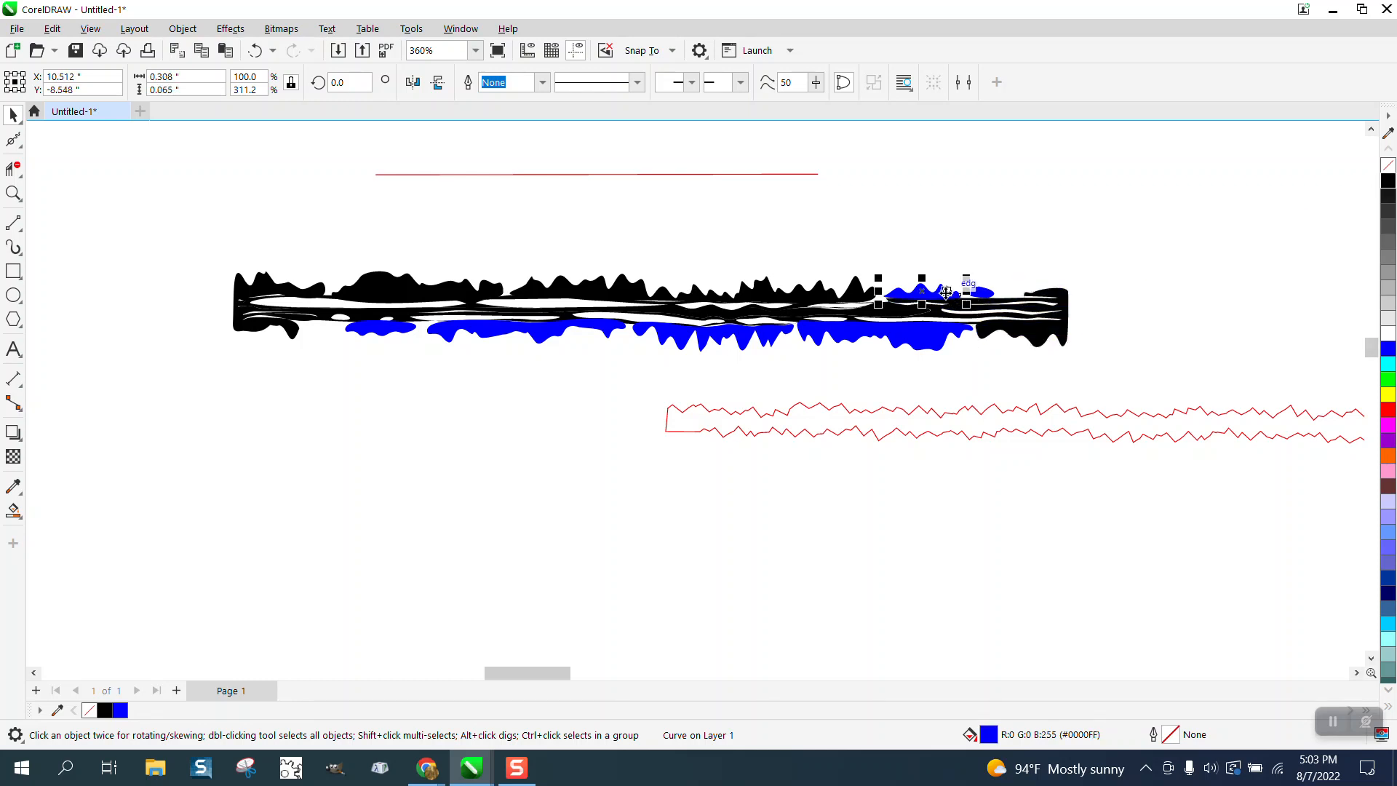
click(1387, 182)
click(1071, 256)
Select the remaining small upper-edge piece and the four blue lower-edge pieces together and fill them with black
click(982, 293)
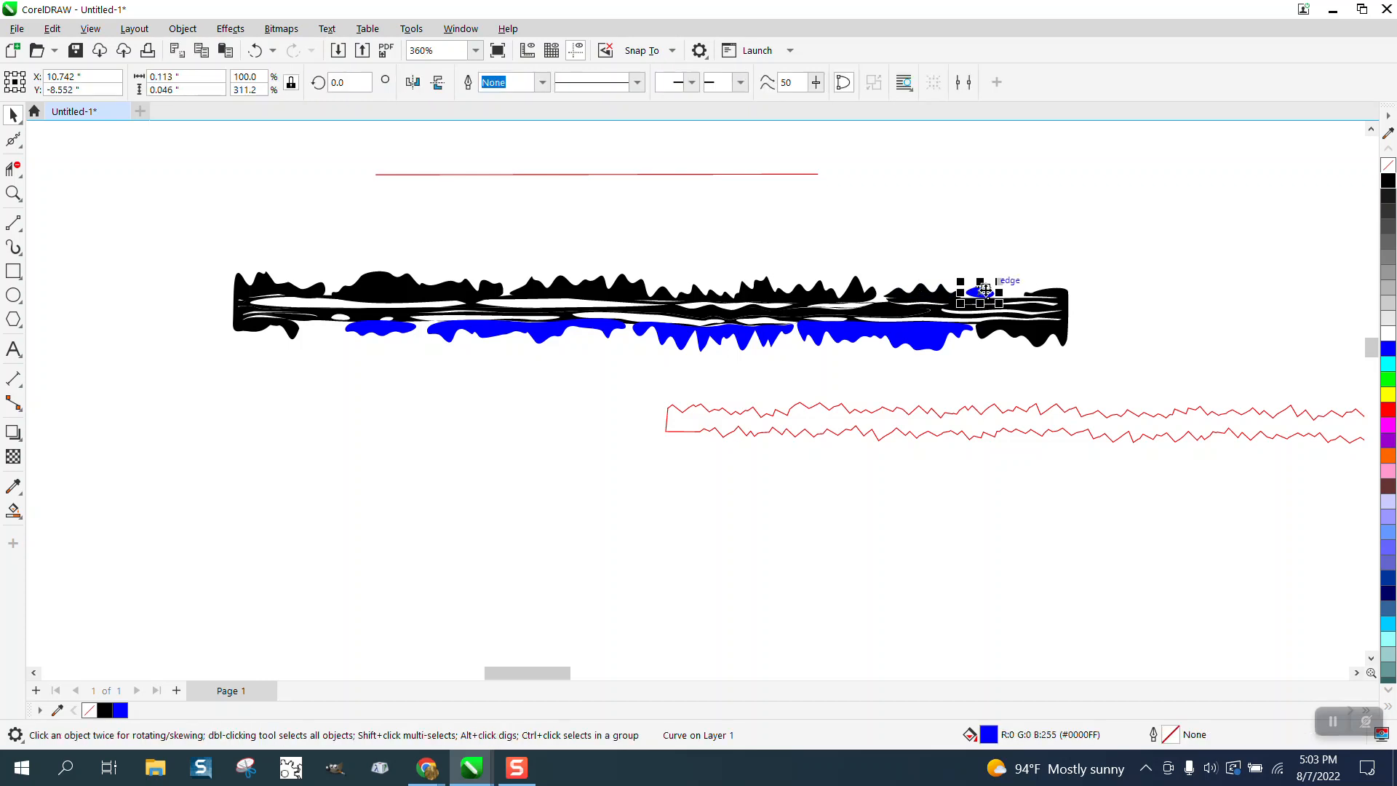
shift+click(935, 347)
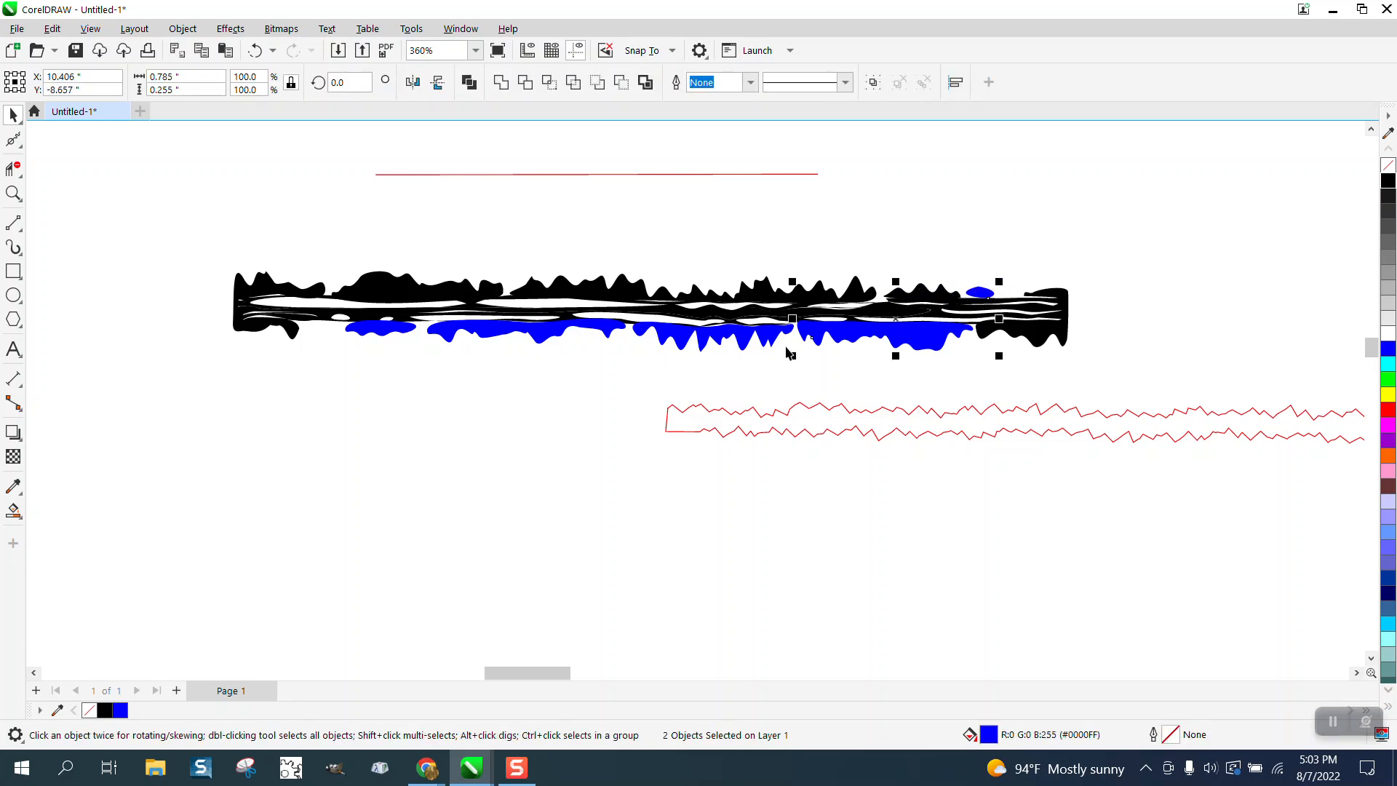
shift+click(770, 344)
shift+click(529, 334)
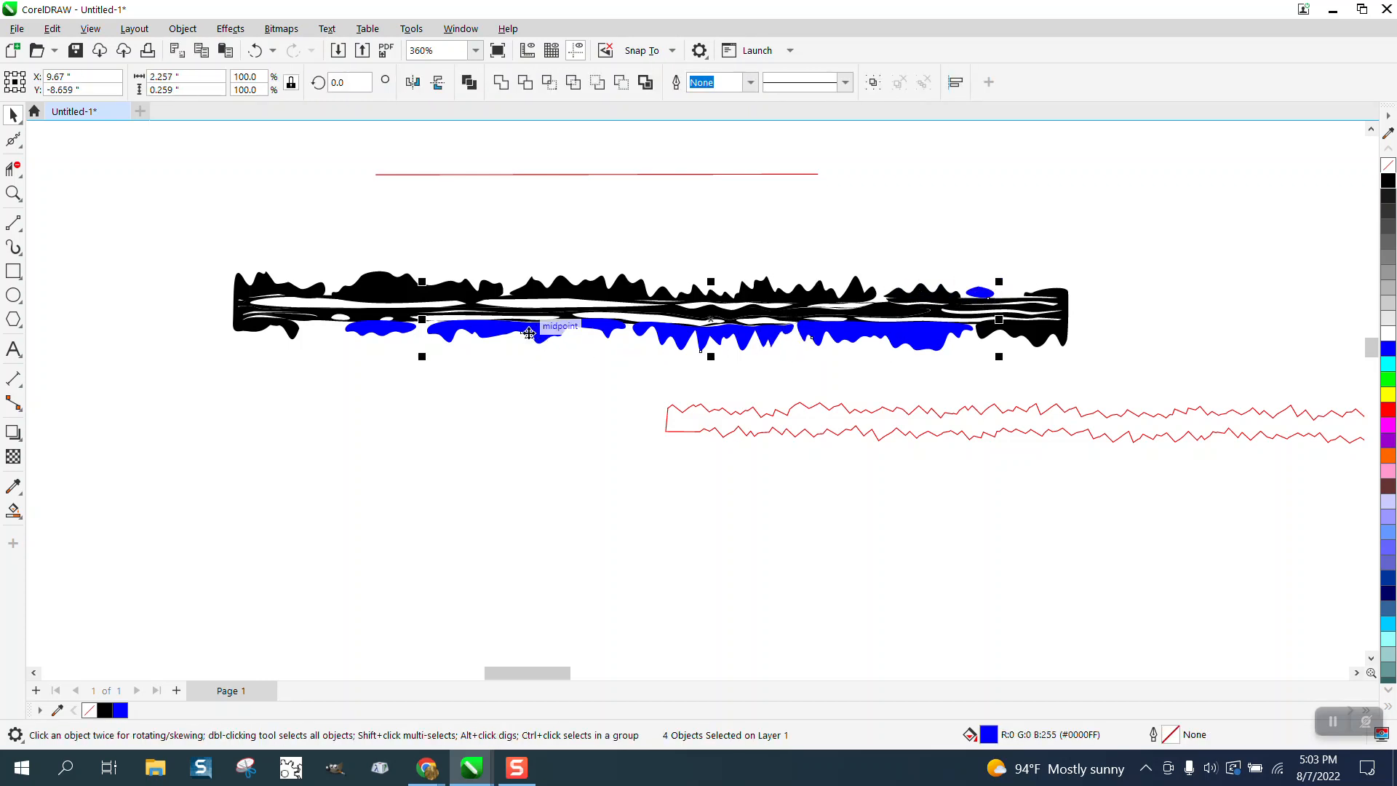
shift+click(393, 328)
click(1390, 182)
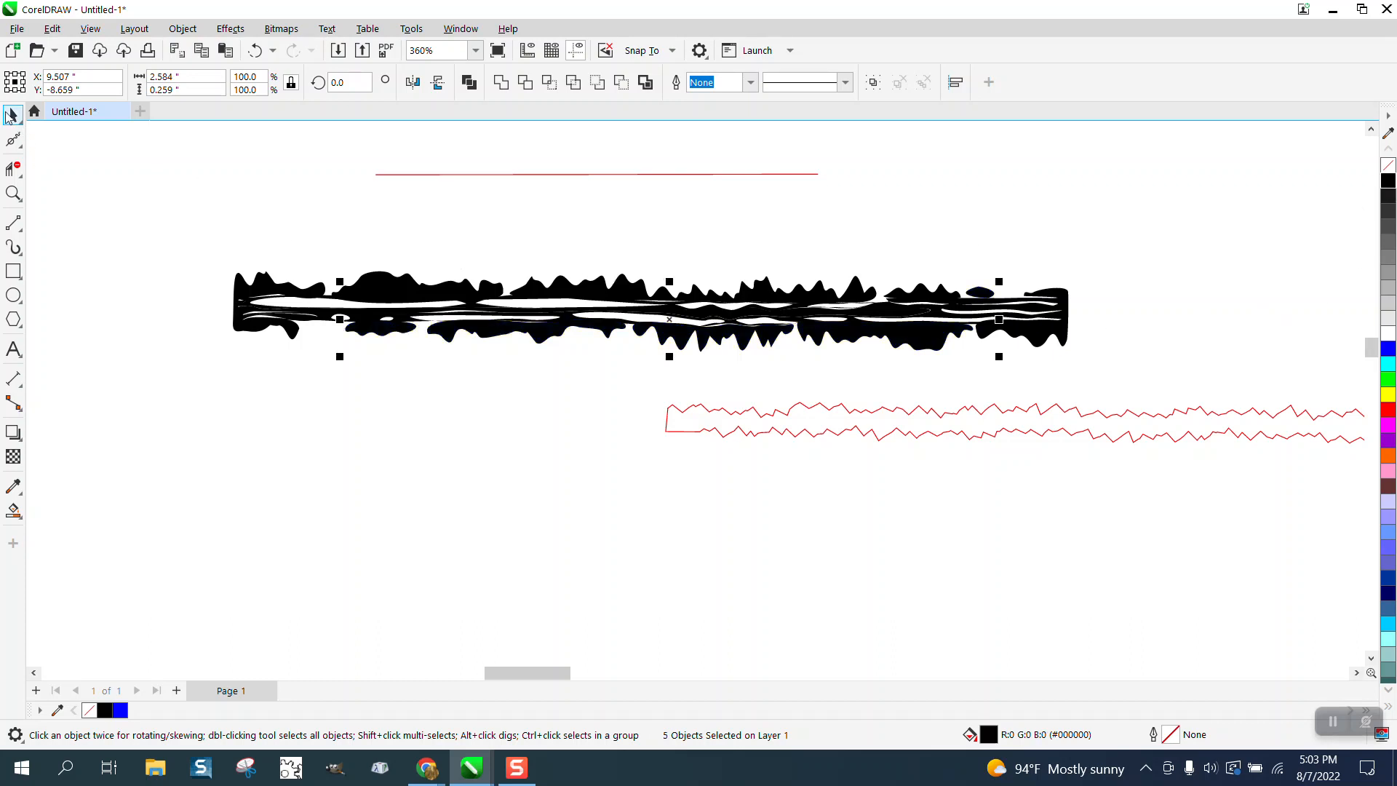
Group all pieces of the black shape and squash the group vertically to about 0.206 inches high, keeping its length
drag(196, 243, 1133, 388)
key(ctrl+g)
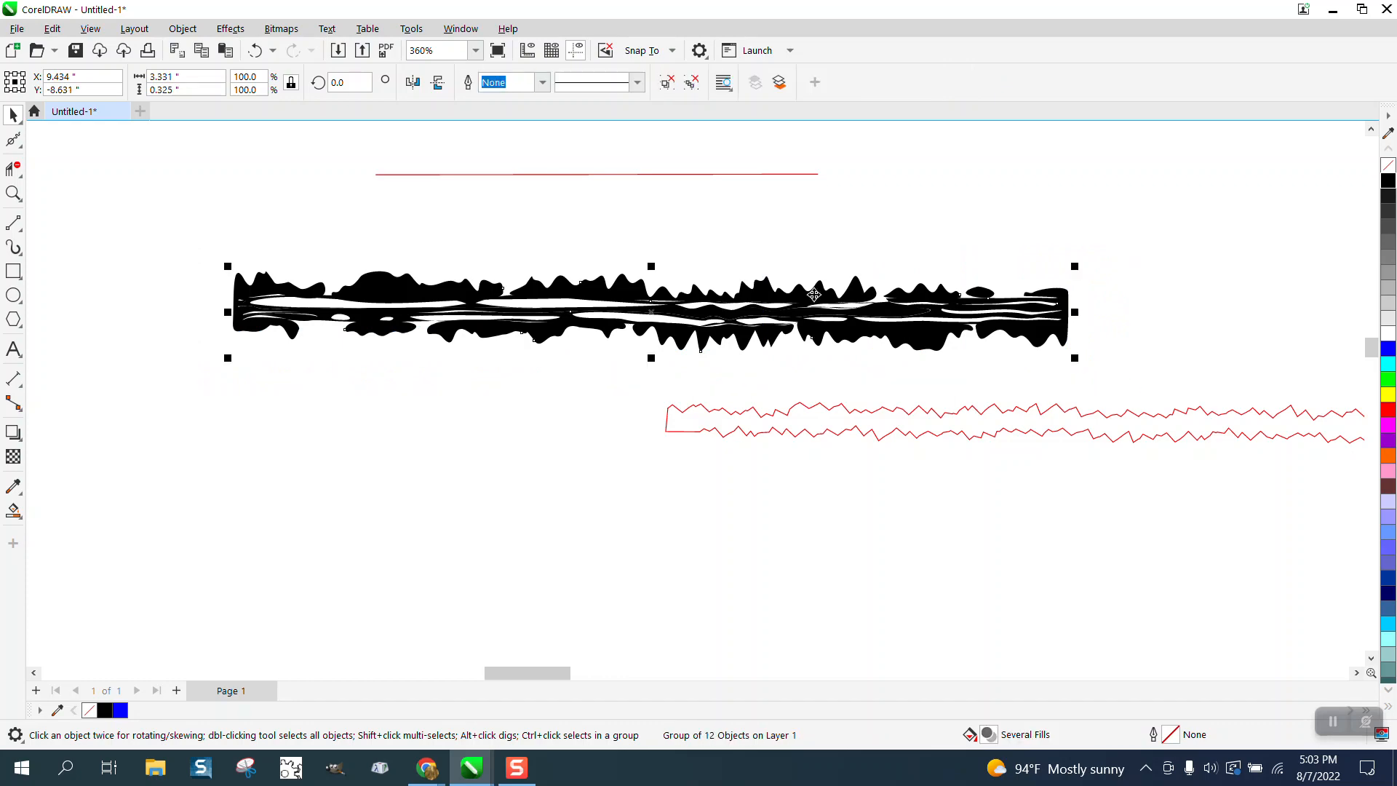
mouse_move(651, 266)
mouse_down()
mouse_move(653, 299)
mouse_move(655, 265)
mouse_up()
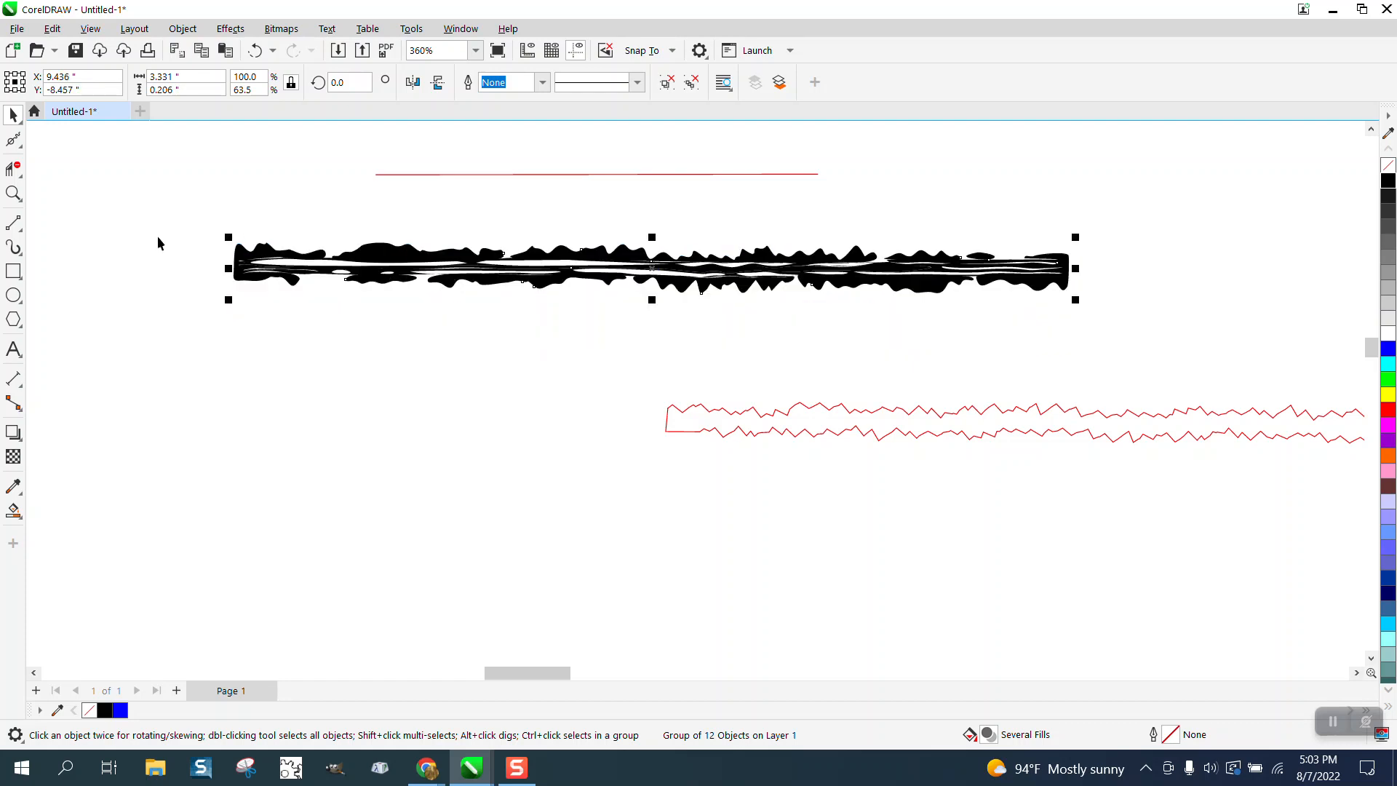
Save the grouped black shape as a custom Artistic Media brush named "dis" in the Artistic Media folder
click(14, 247)
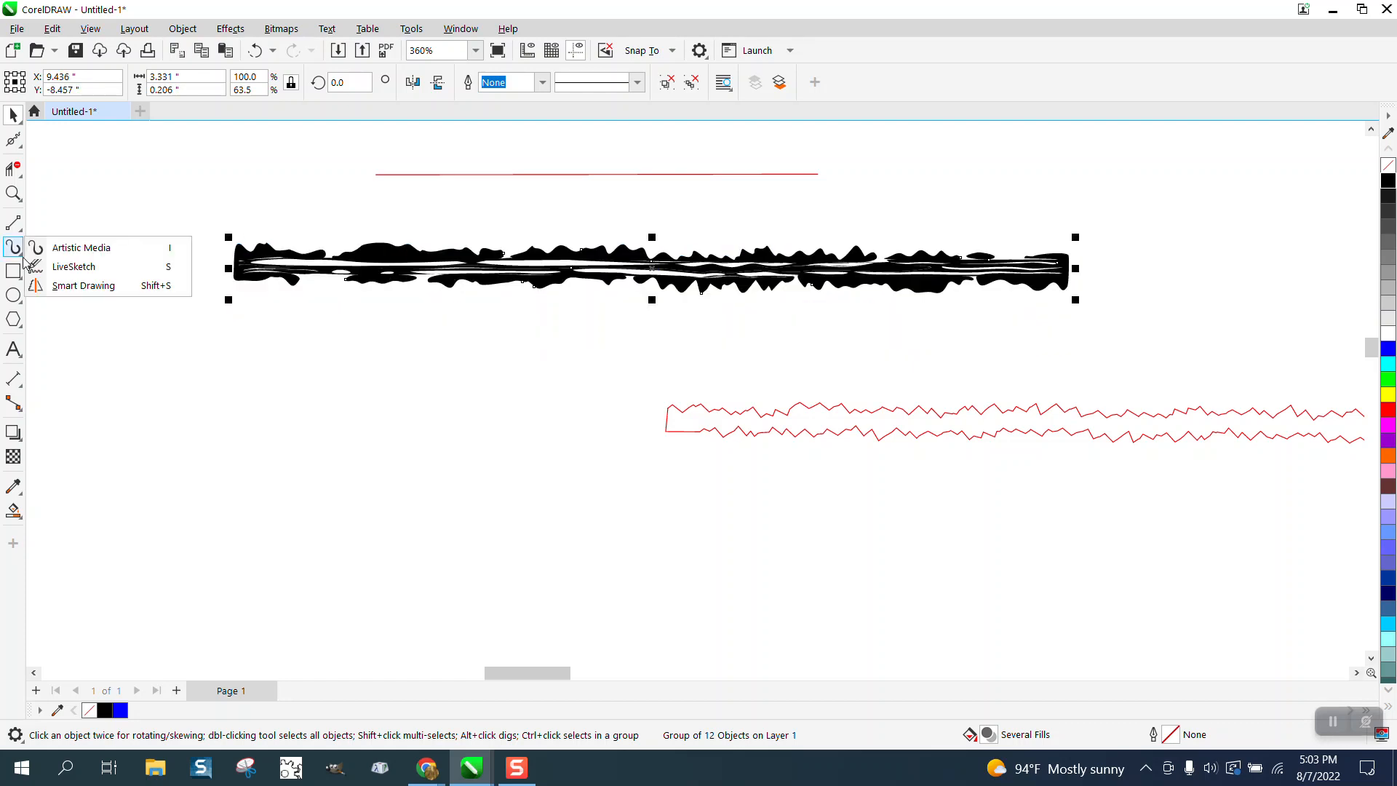
click(80, 243)
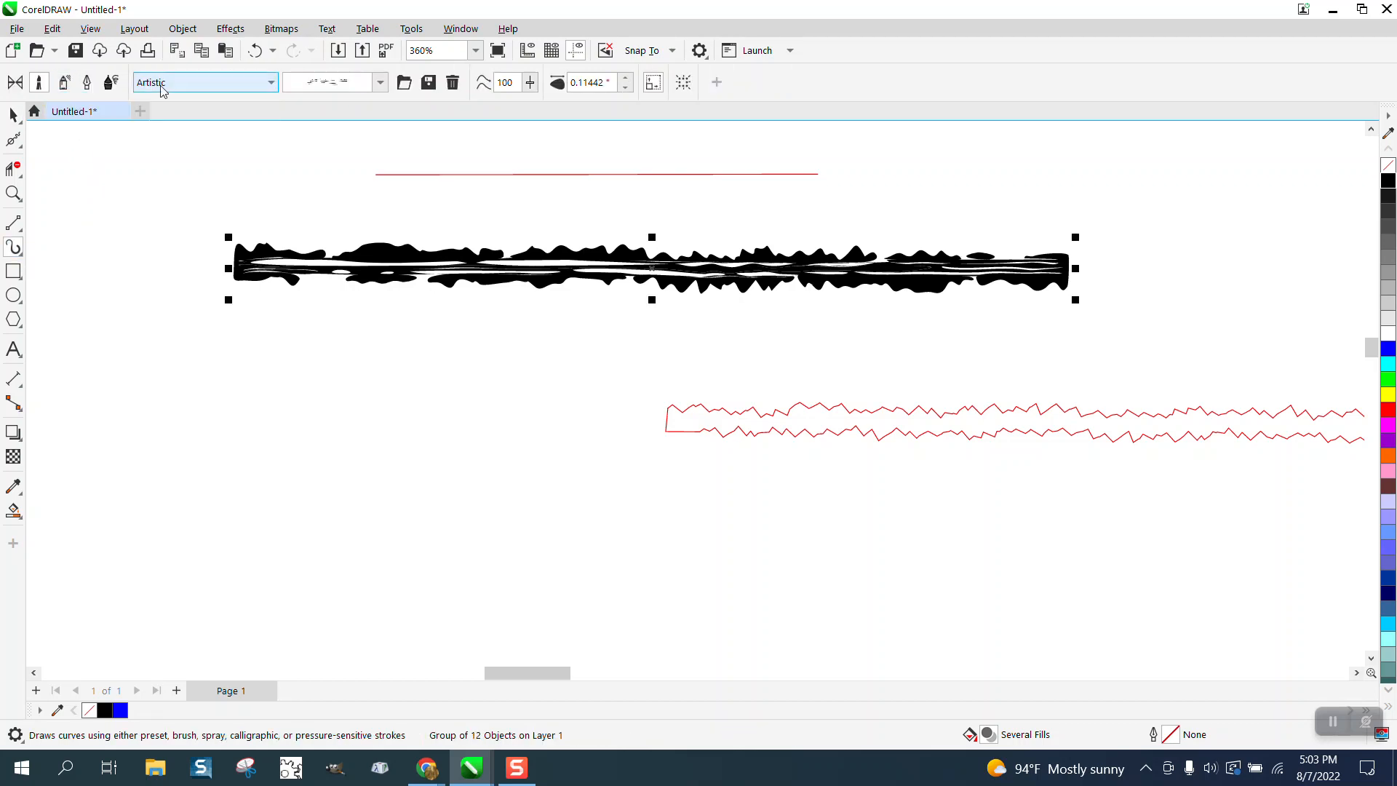
click(432, 86)
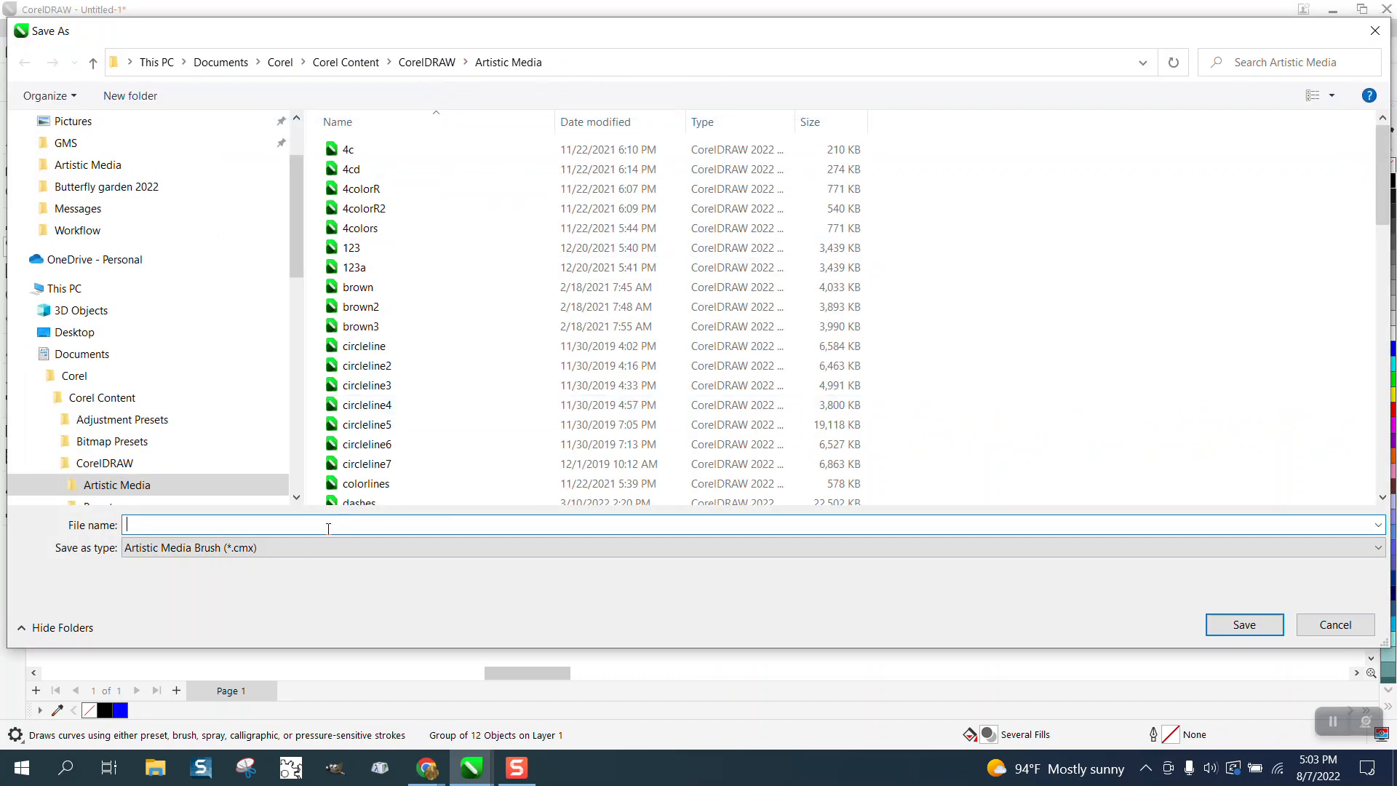
text(dis)
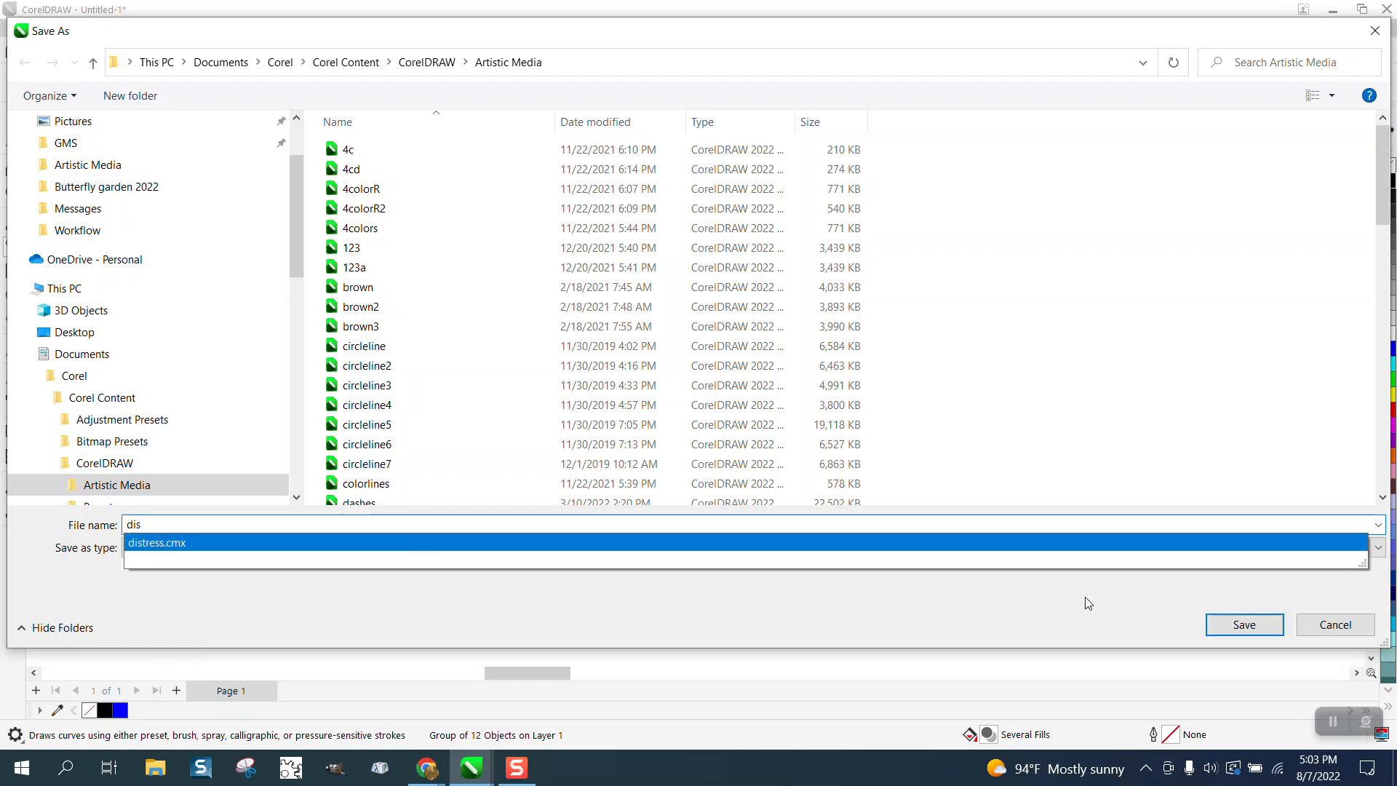
click(1242, 622)
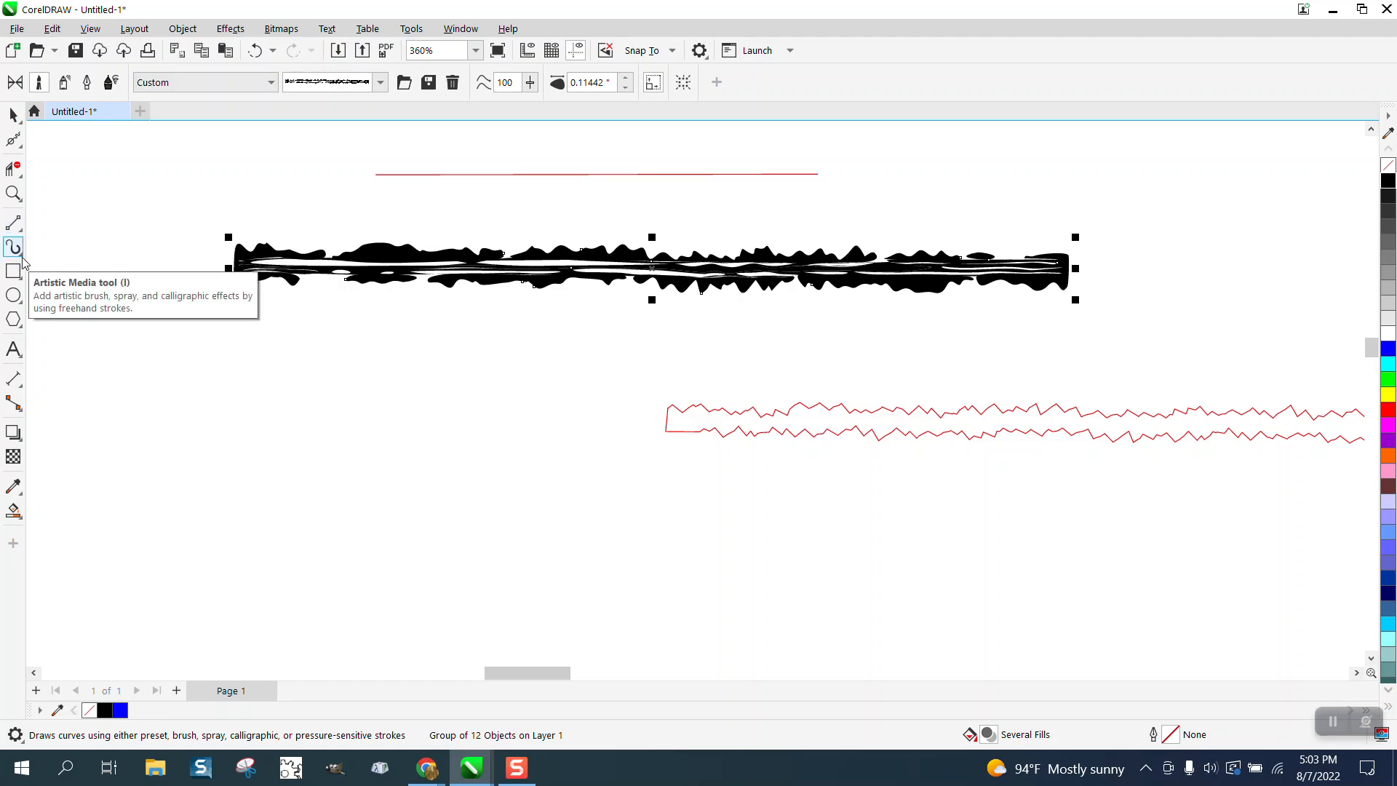
Paint three test strokes with the new custom brush: two long near-horizontal ones below the original shape and a shorter curved one beside the red line
drag(211, 518, 1052, 538)
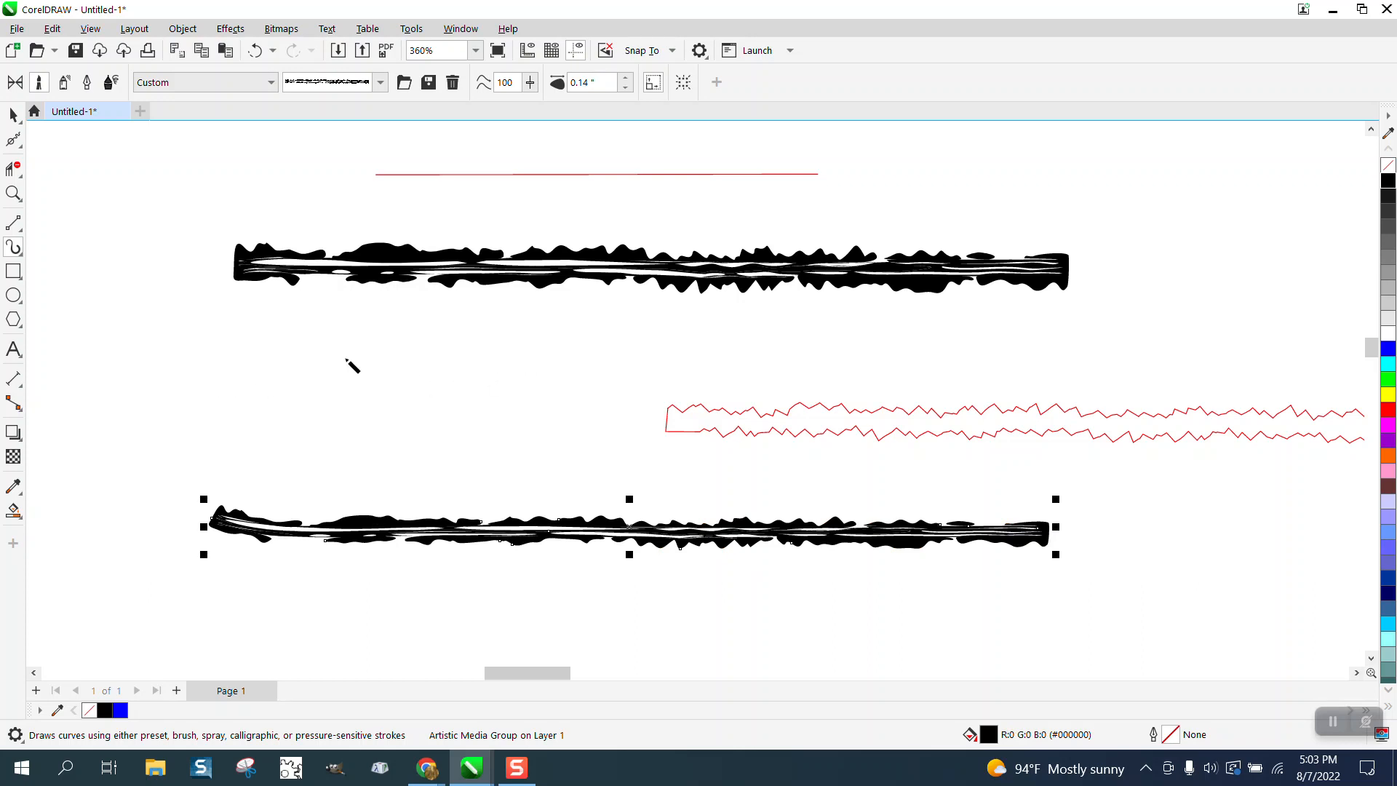
scroll(352, 366, down, 2)
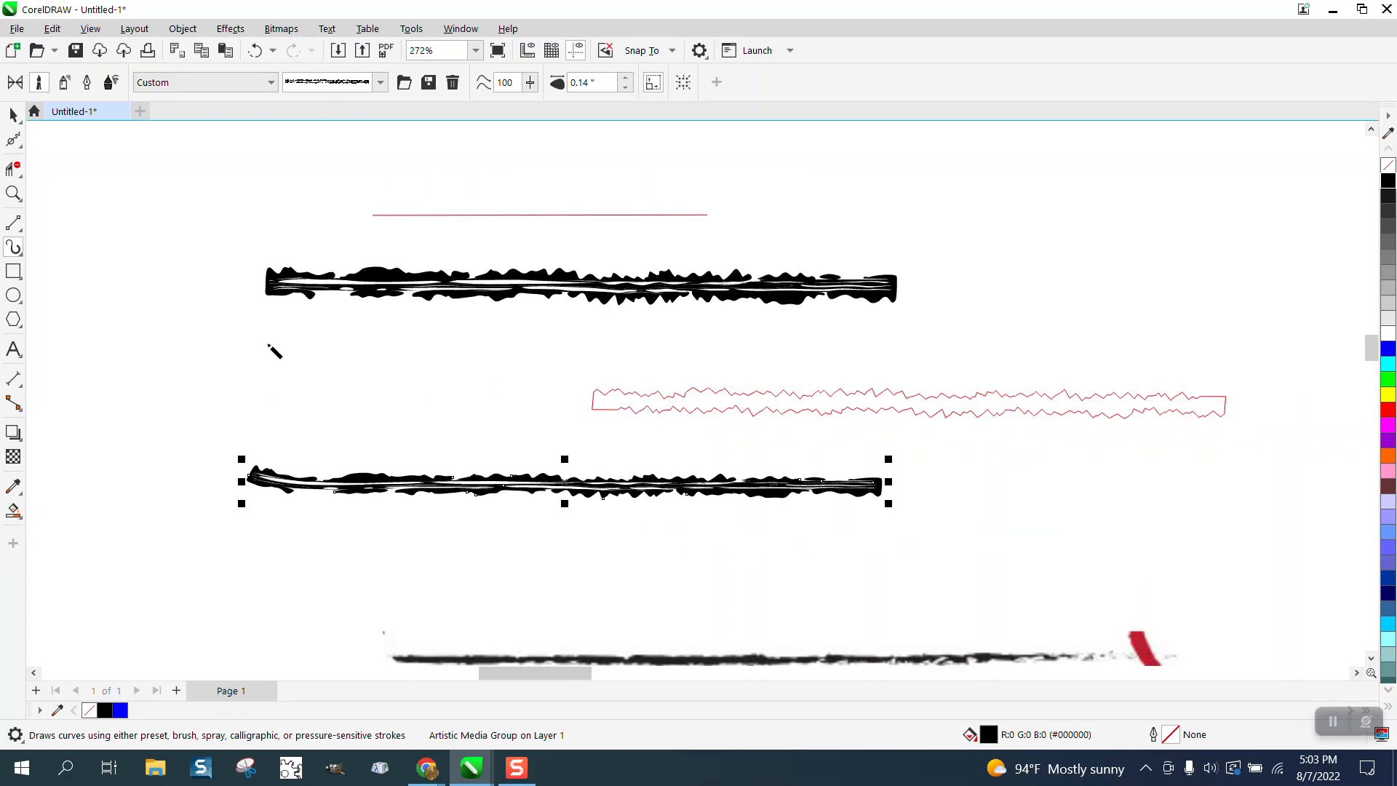
mouse_move(271, 305)
mouse_down()
mouse_move(314, 327)
mouse_move(903, 342)
mouse_up()
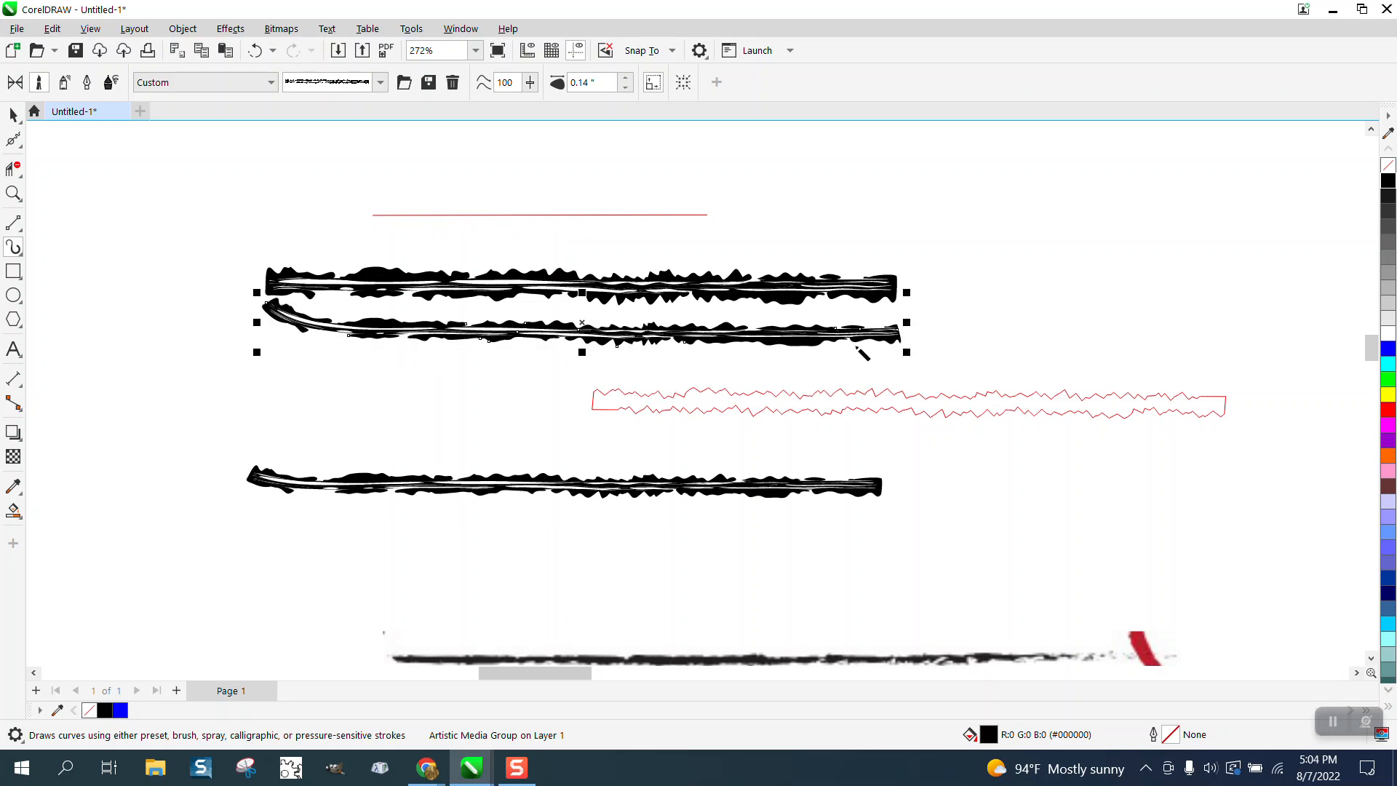
mouse_move(962, 286)
mouse_down()
mouse_move(842, 225)
mouse_move(711, 220)
mouse_up()
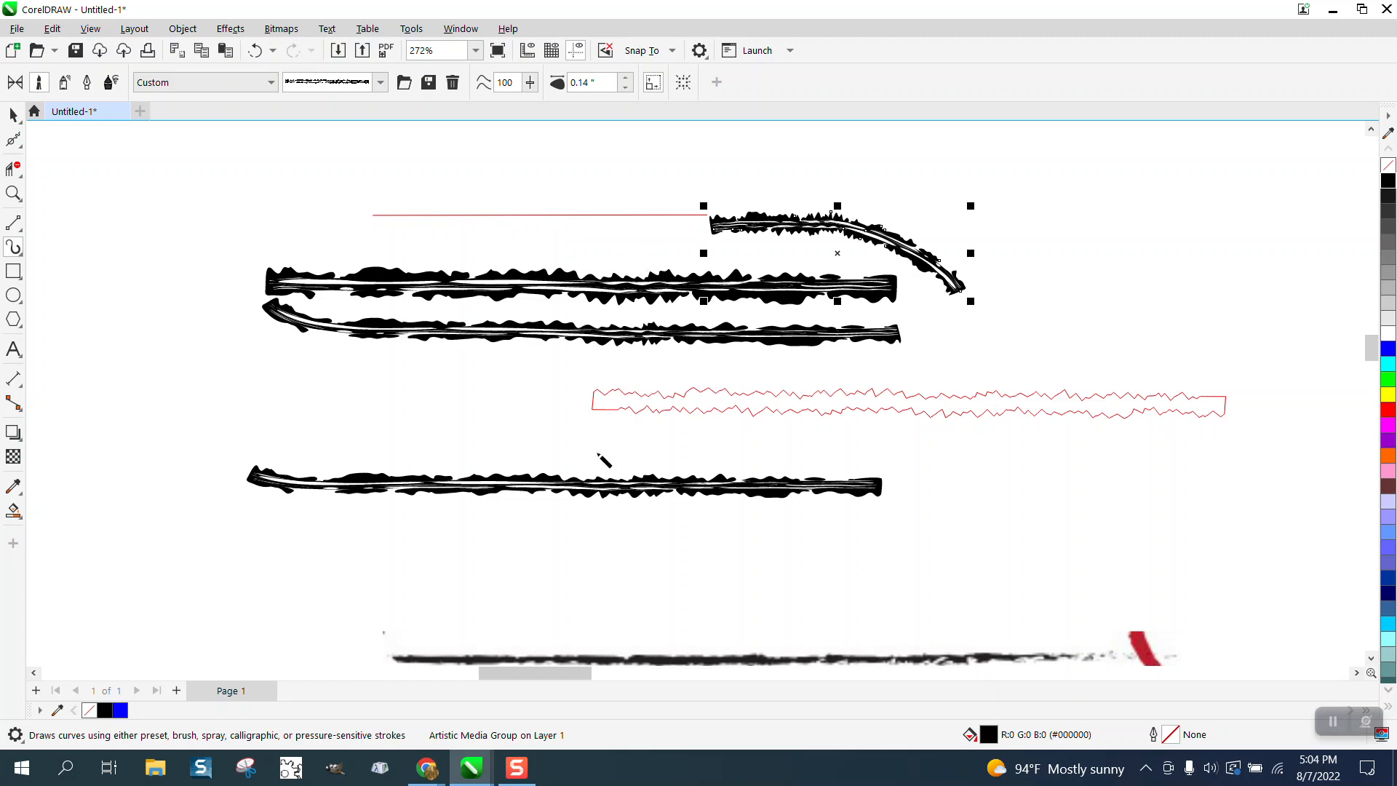
Squash the lowest brush stroke vertically into a thinner line, keeping its length
click(13, 192)
drag(255, 297, 707, 394)
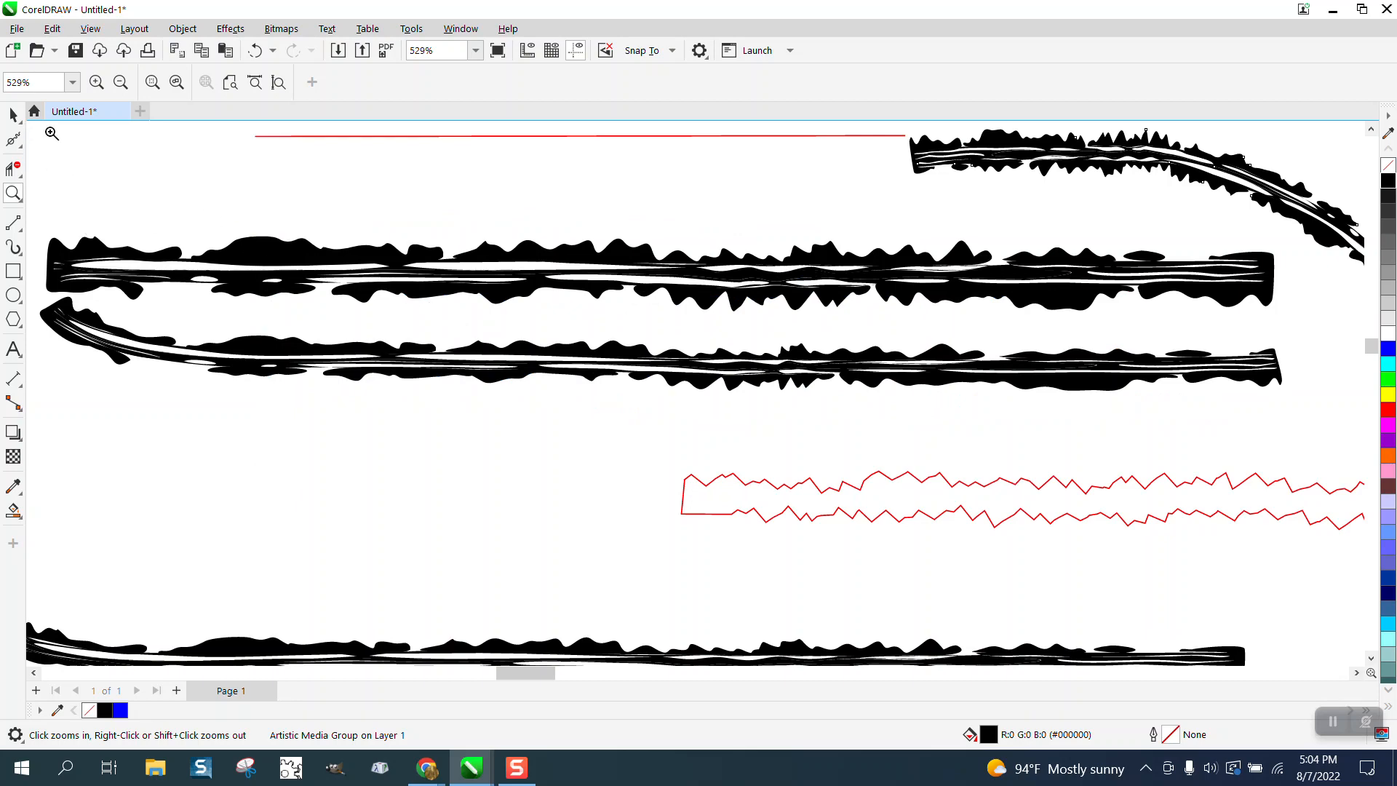
right_click(275, 294)
key(space)
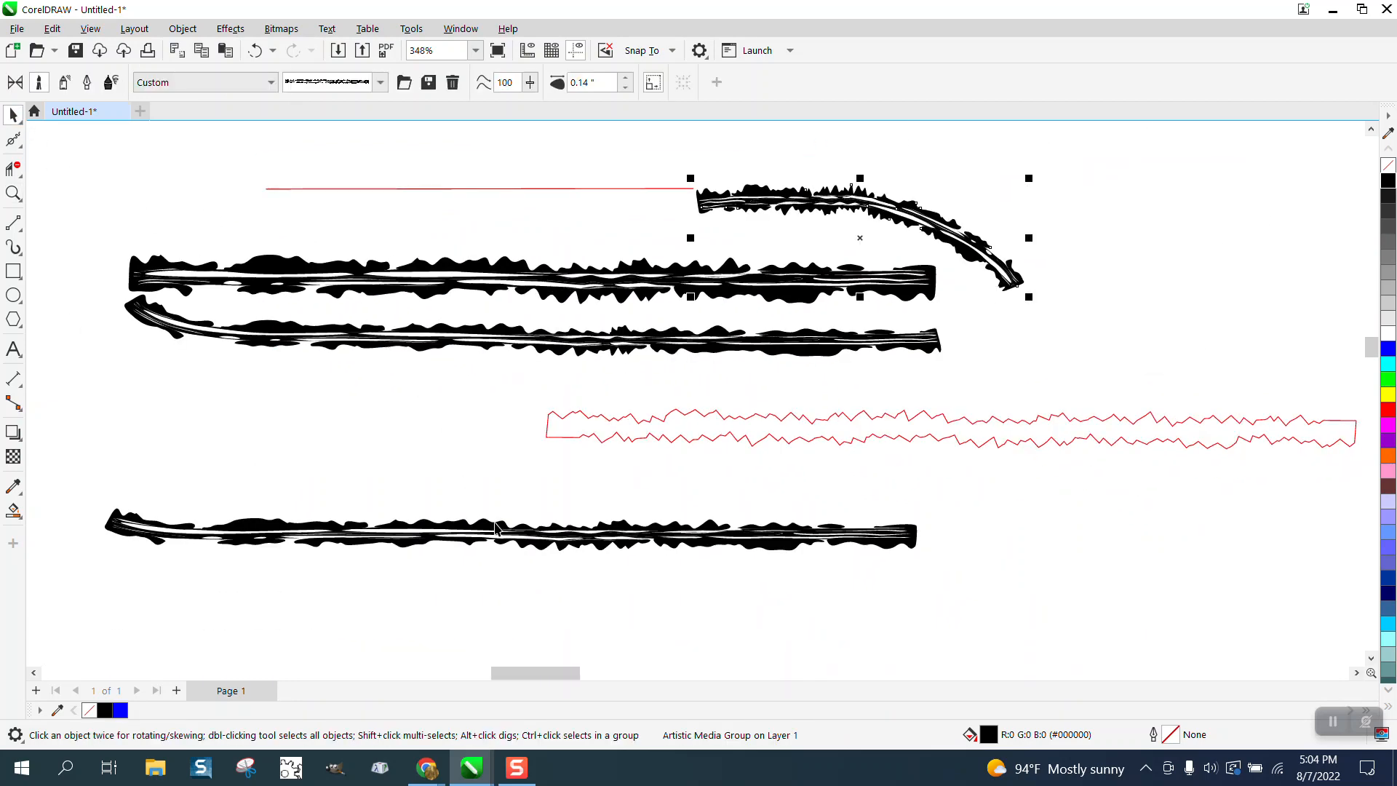
click(506, 521)
mouse_move(511, 502)
mouse_down()
mouse_move(515, 521)
mouse_move(522, 488)
mouse_up()
Compare the thinned brush stroke with the brushed reference line below it
click(13, 192)
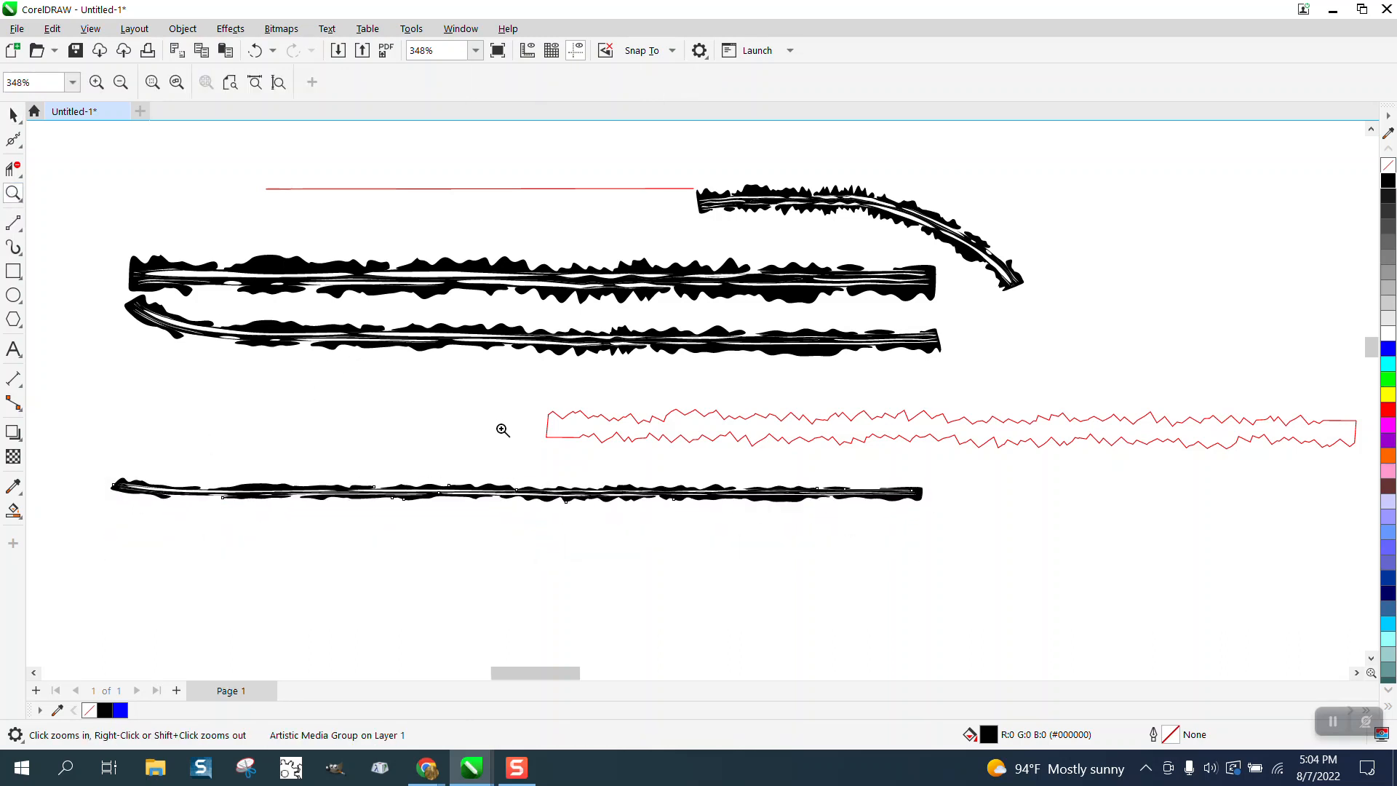
scroll(502, 430, down, 2)
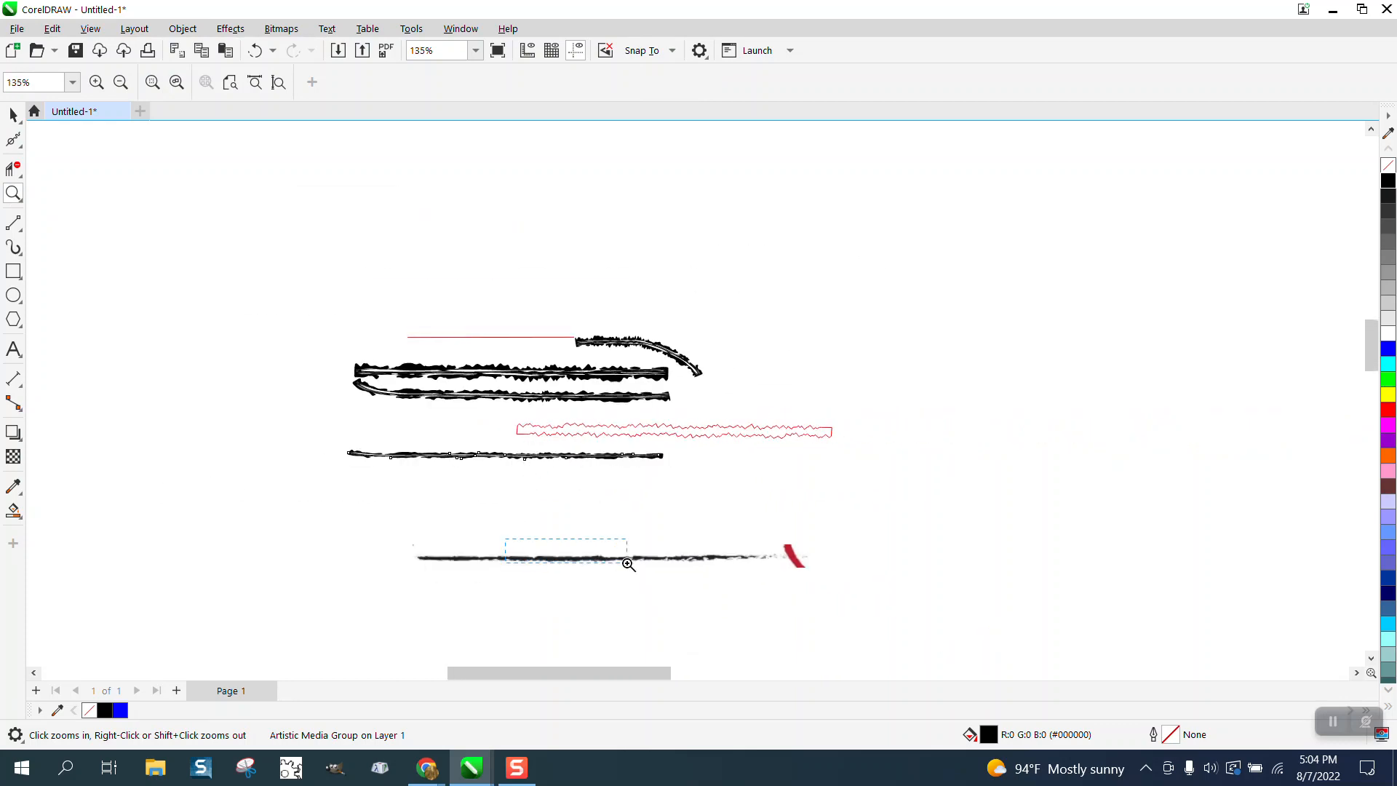
drag(628, 564, 629, 564)
scroll(483, 411, down, 3)
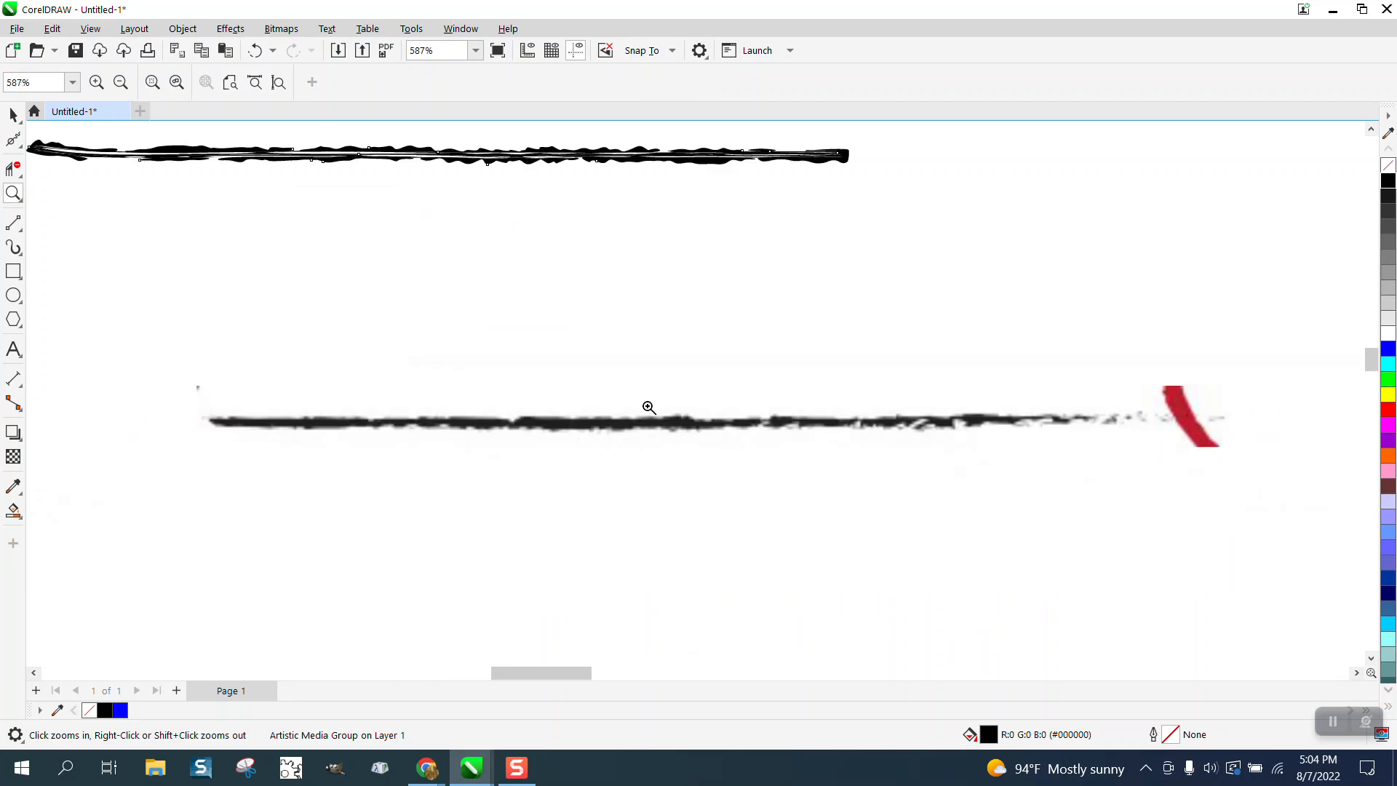
scroll(649, 407, down, 3)
scroll(775, 278, up, 3)
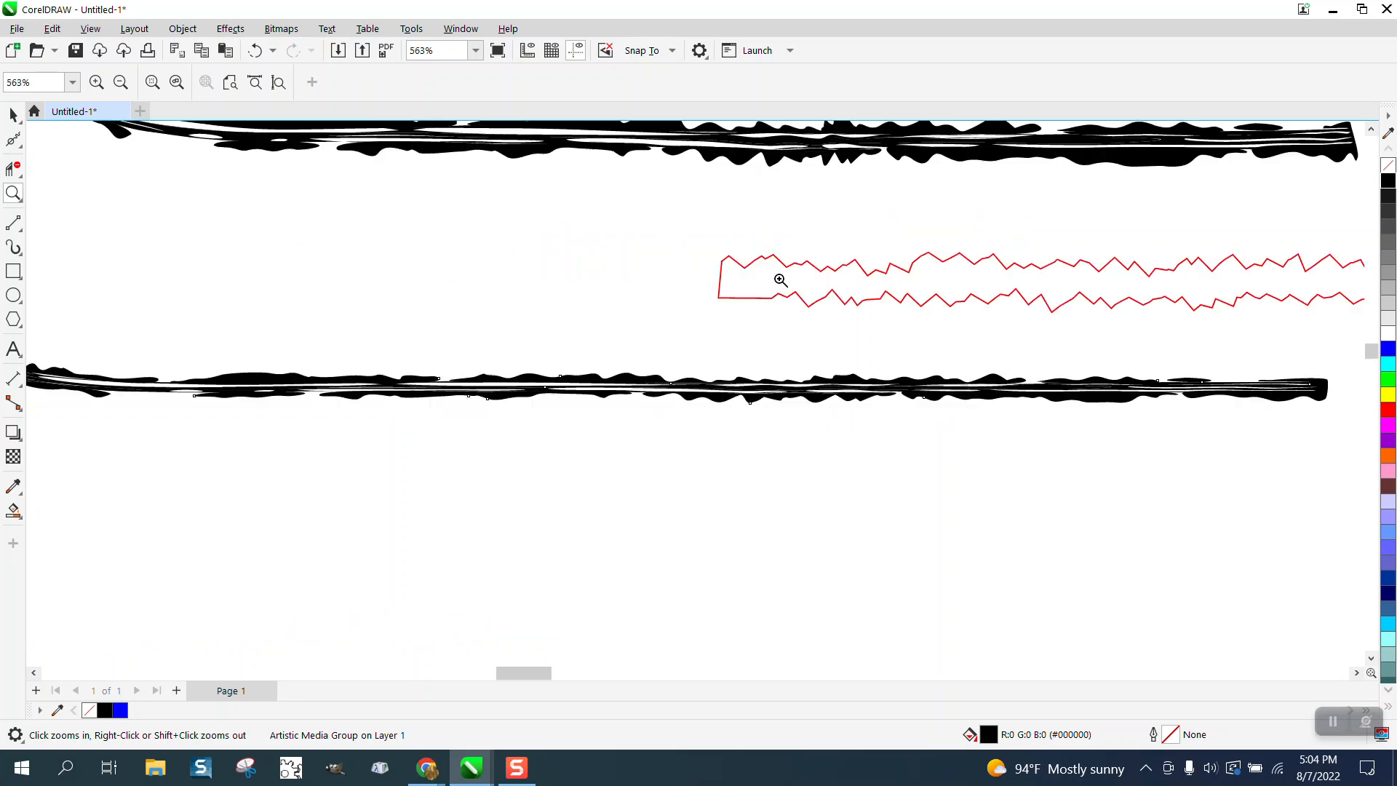
scroll(518, 285, down, 4)
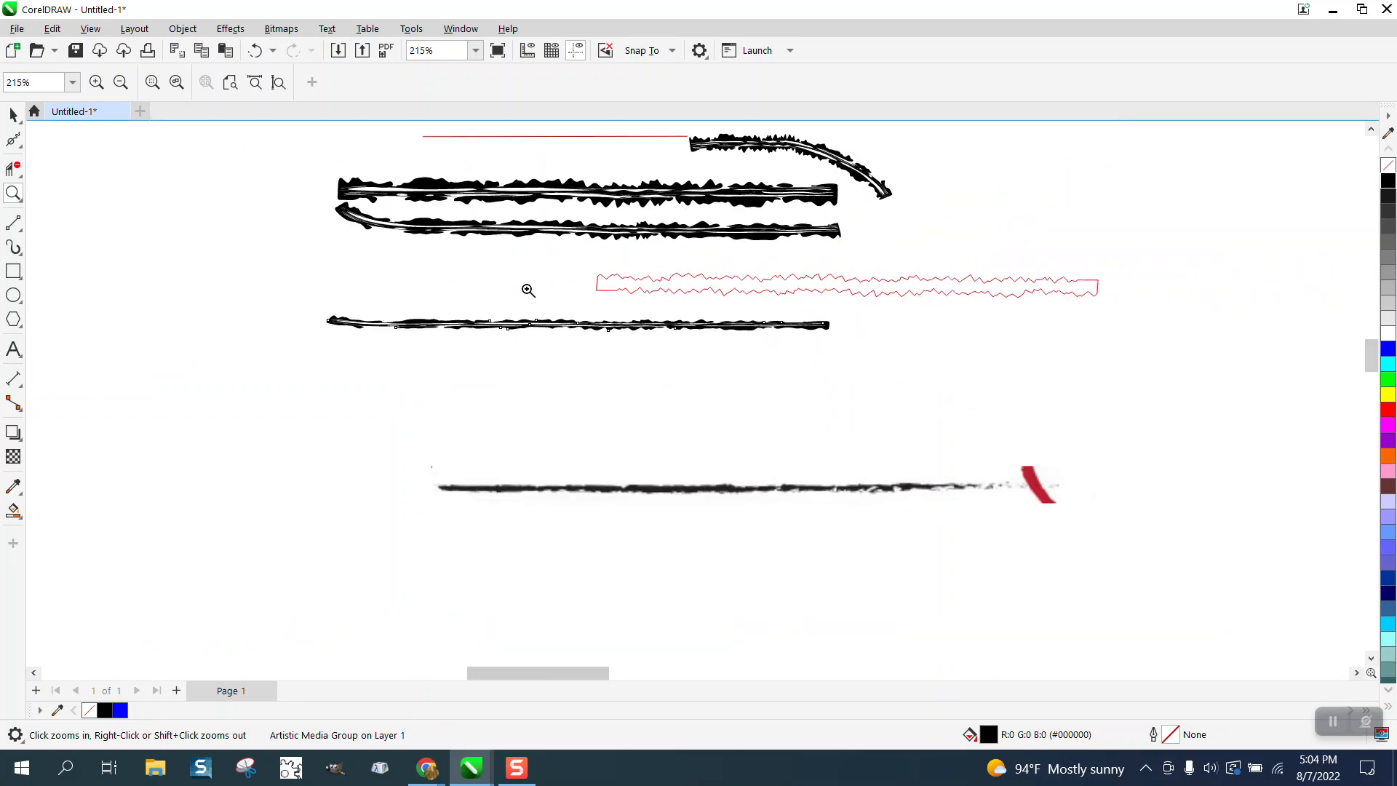